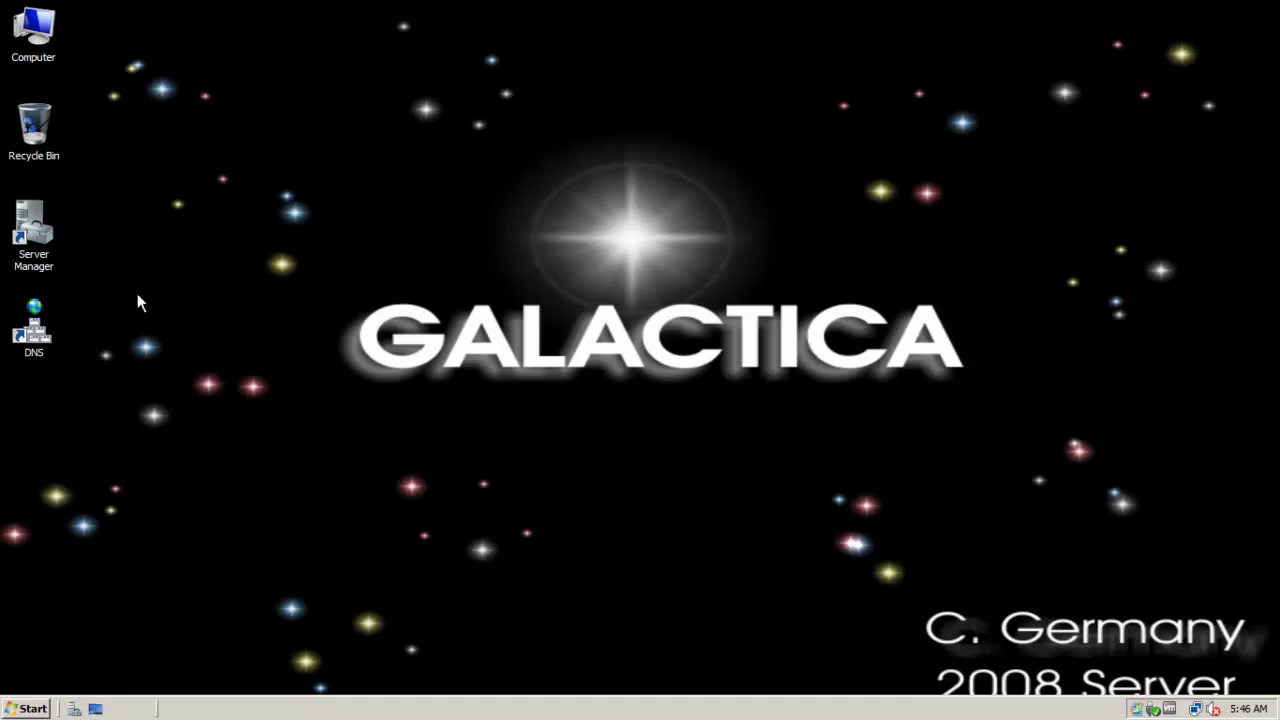
- Open Server Manager and expand Roles to show Active Directory Domain Services and DNS Server installed
left_click(41, 242)
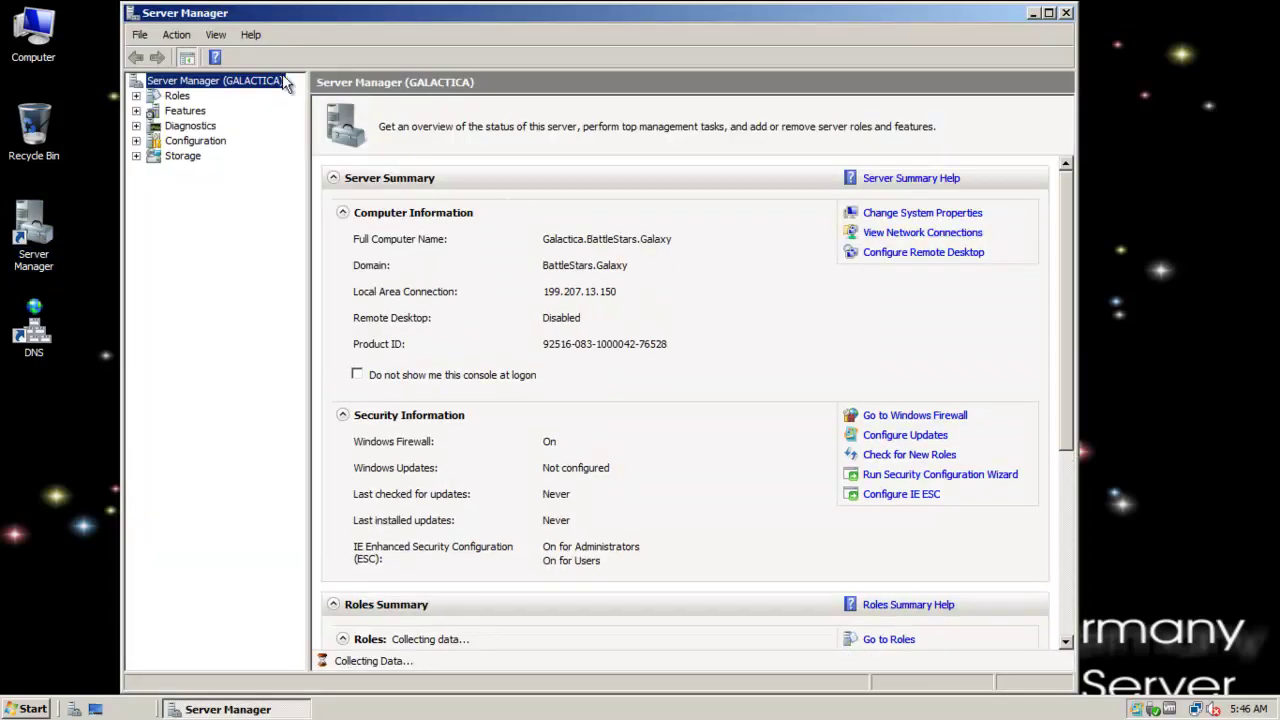
left_click(178, 96)
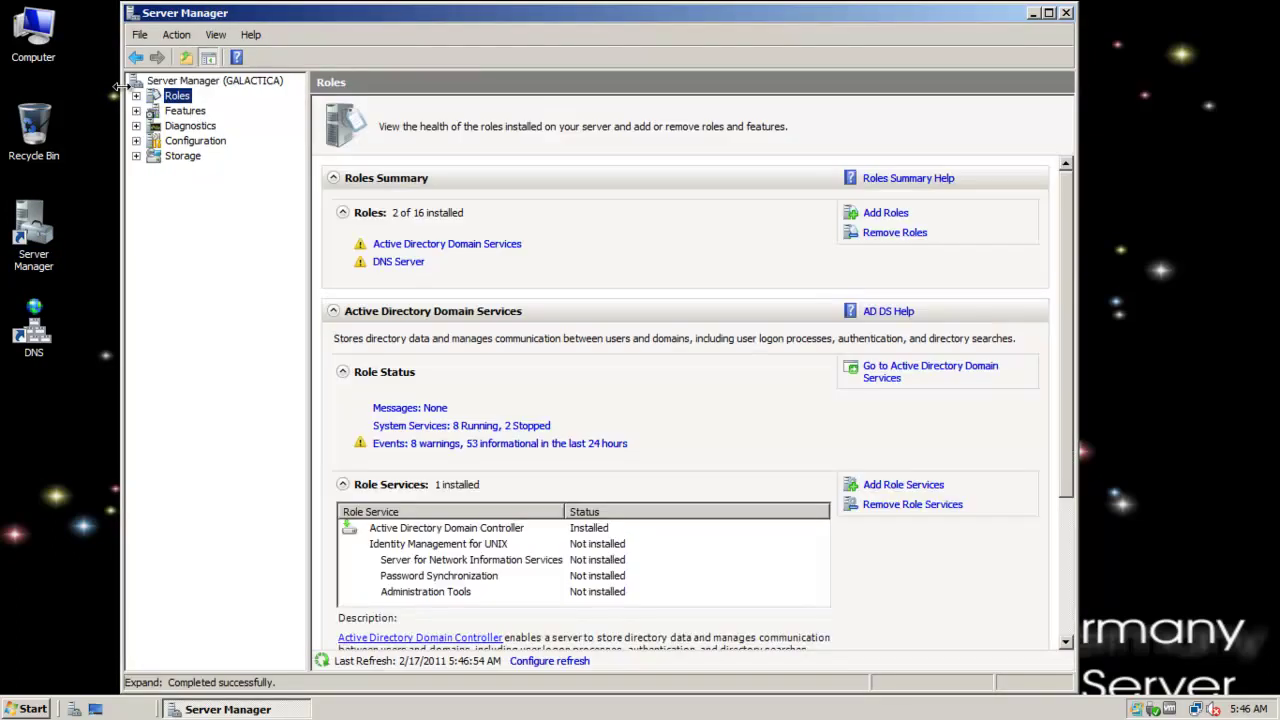
left_click(136, 96)
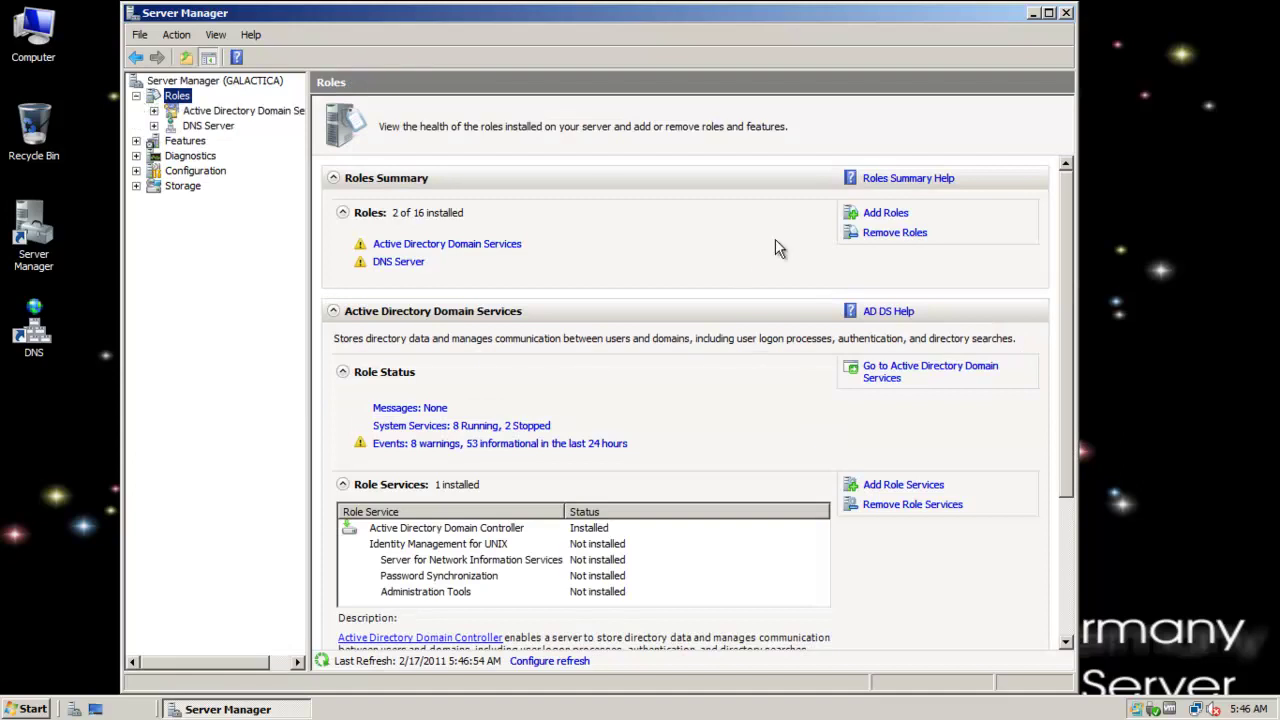
left_click_drag(636, 7, 656, 3)
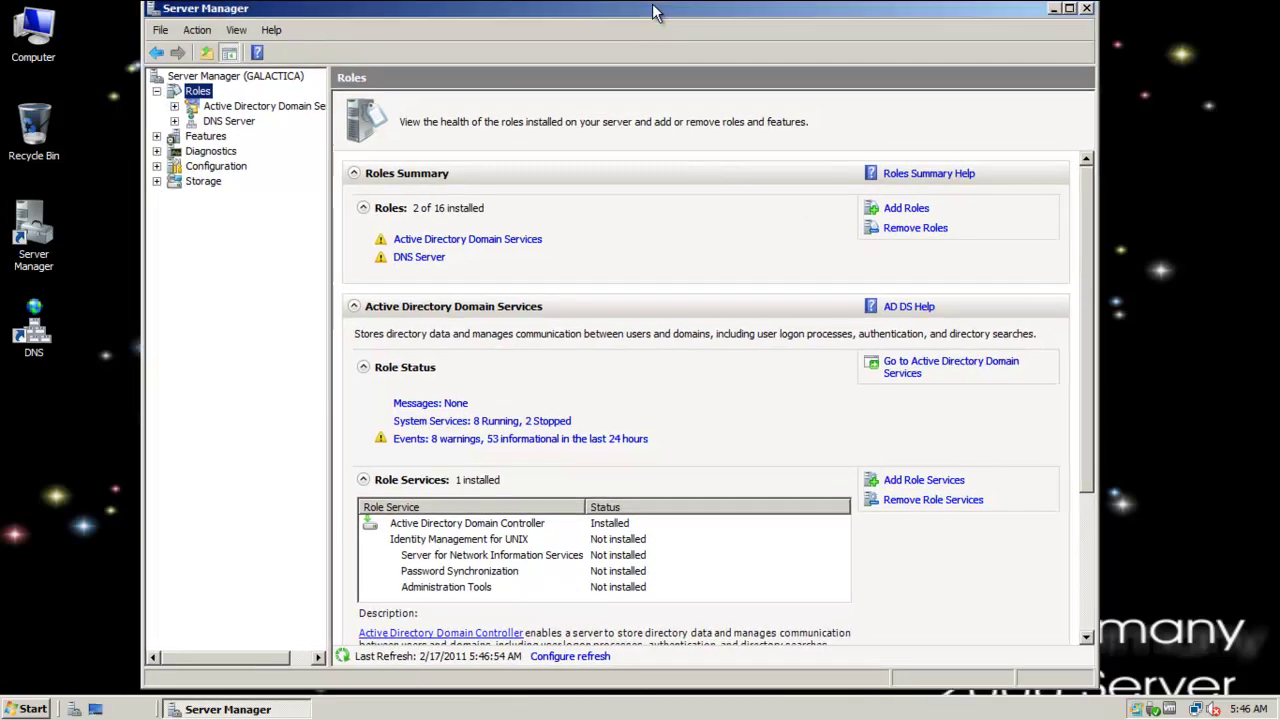
- Start the Add Roles Wizard and select the DHCP Server role
left_click(904, 210)
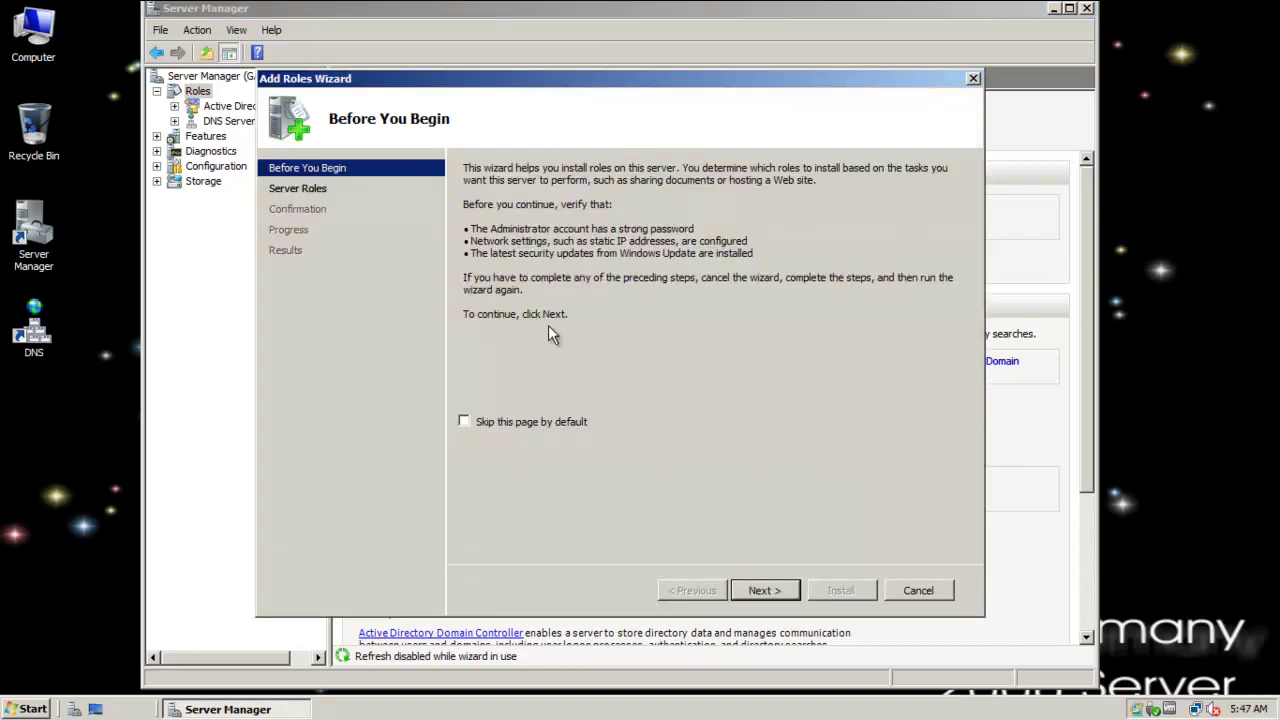
left_click(297, 188)
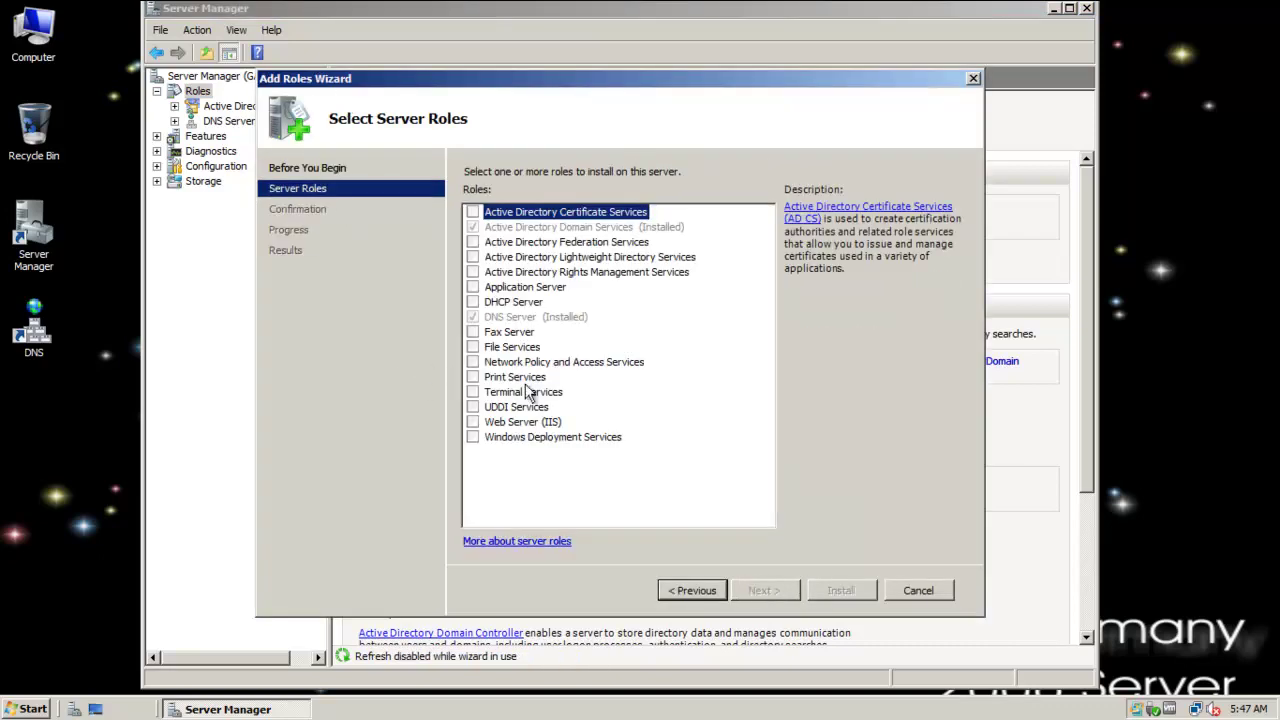
left_click(476, 302)
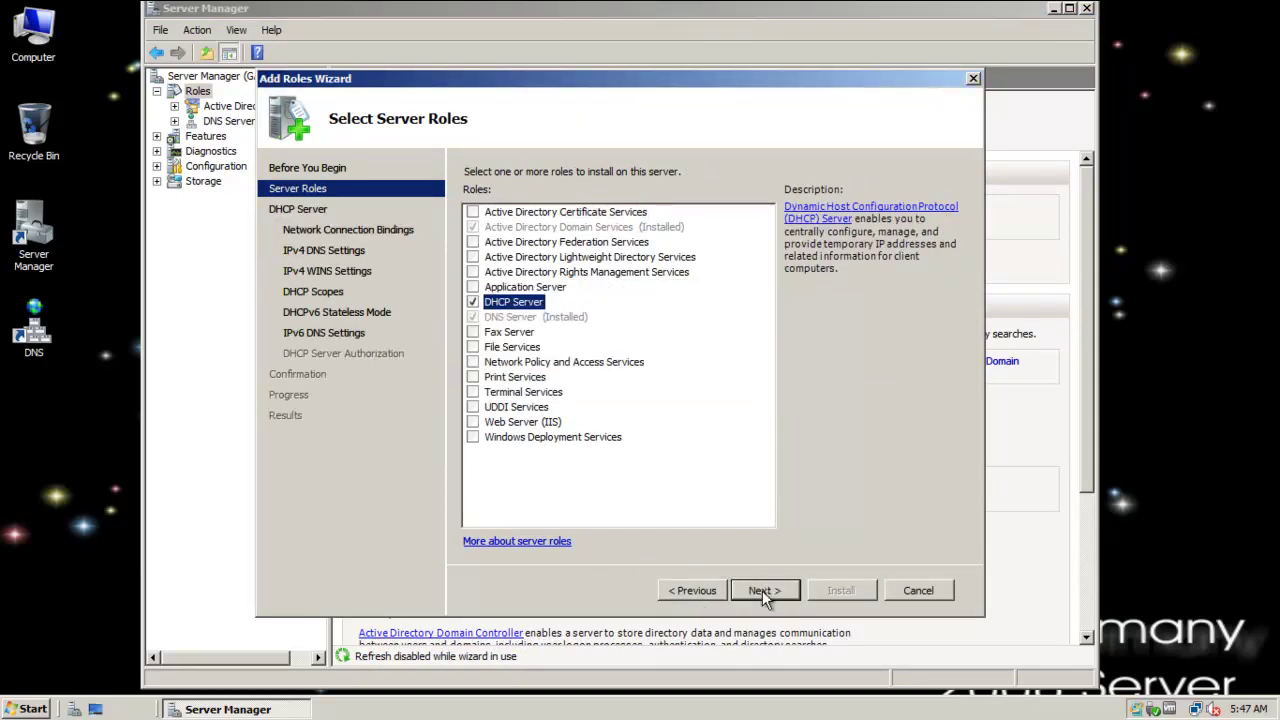
left_click(762, 591)
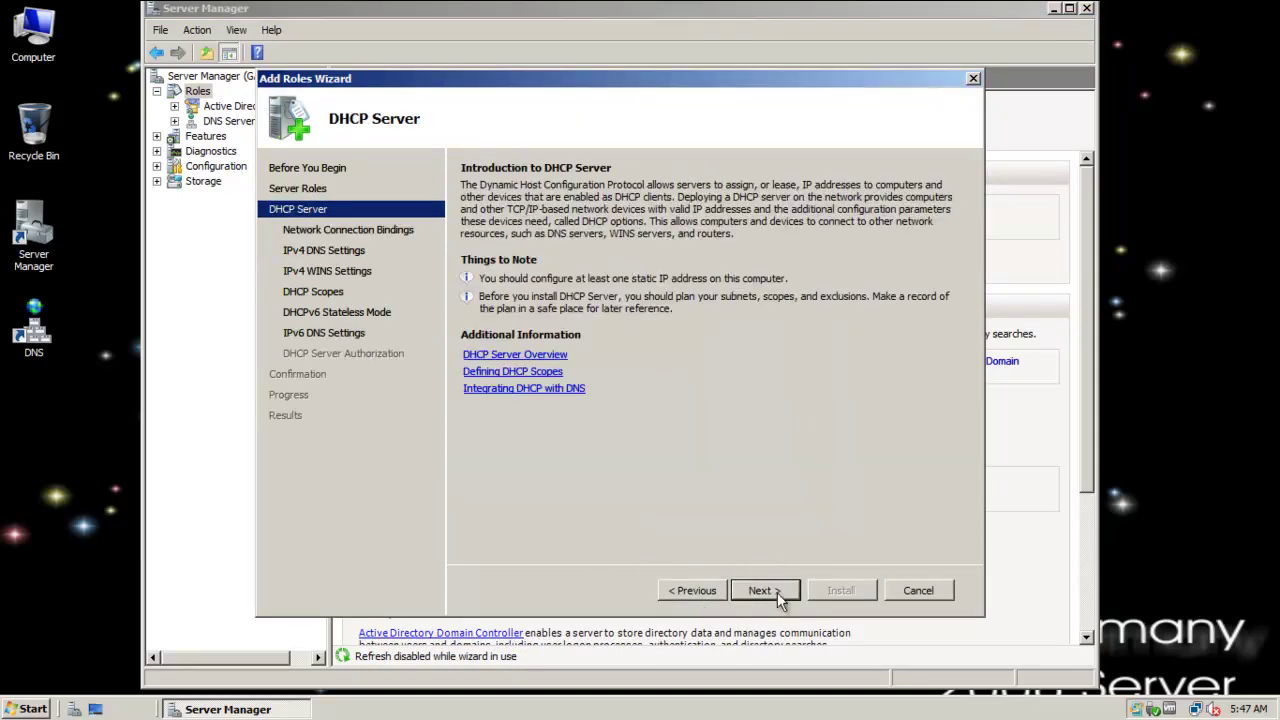
- Bind DHCP to 199.207.13.150, accept the BattleStars.Galaxy DNS settings and leave WINS not required
left_click(777, 592)
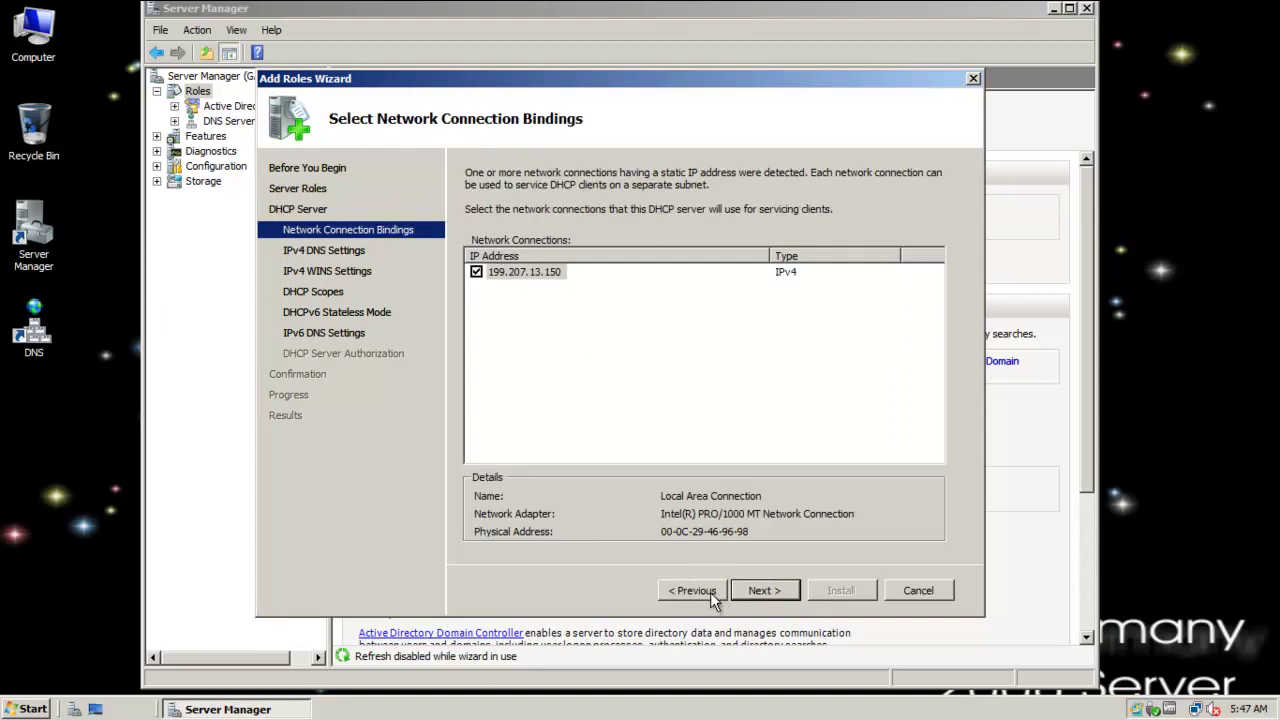
left_click(540, 275)
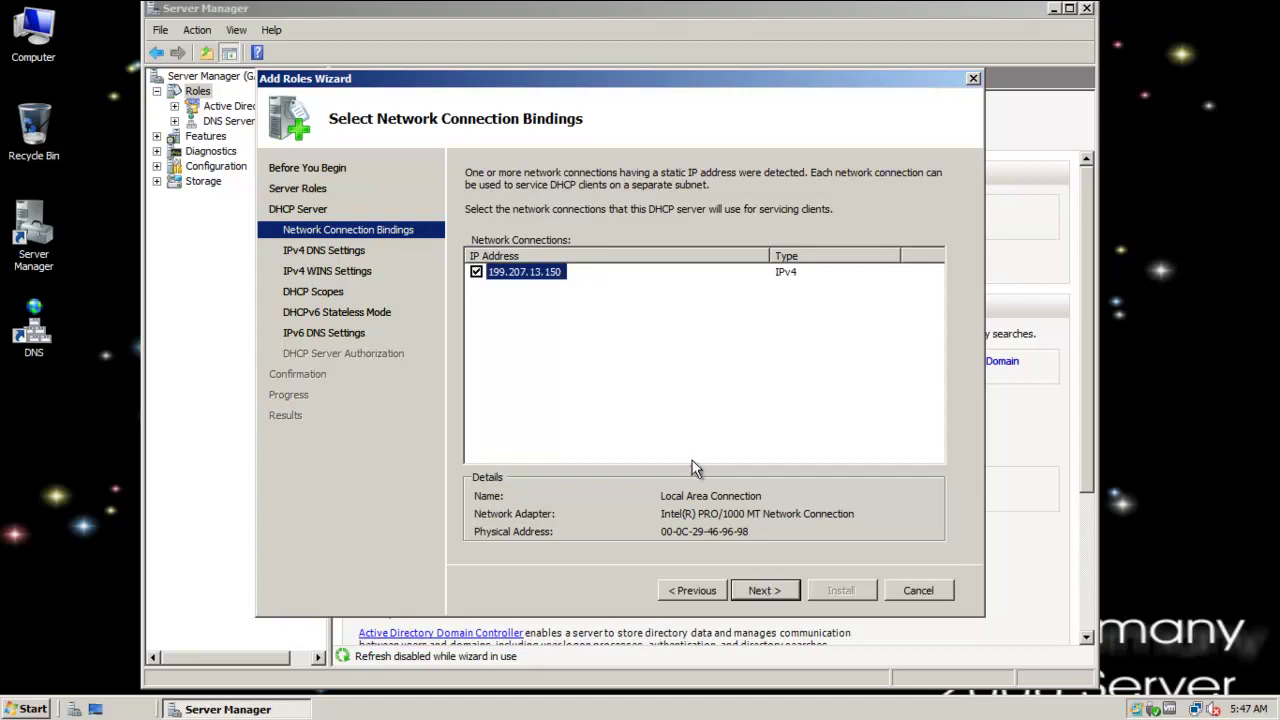
left_click(775, 590)
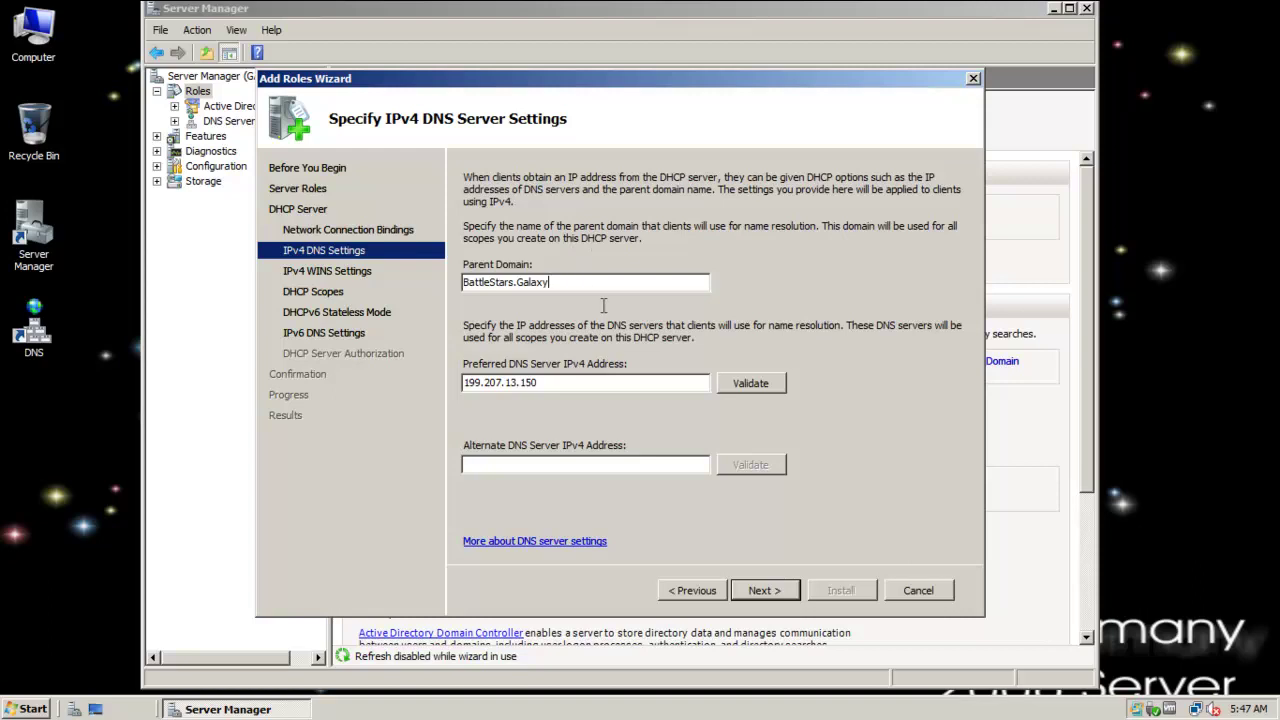
left_click(757, 591)
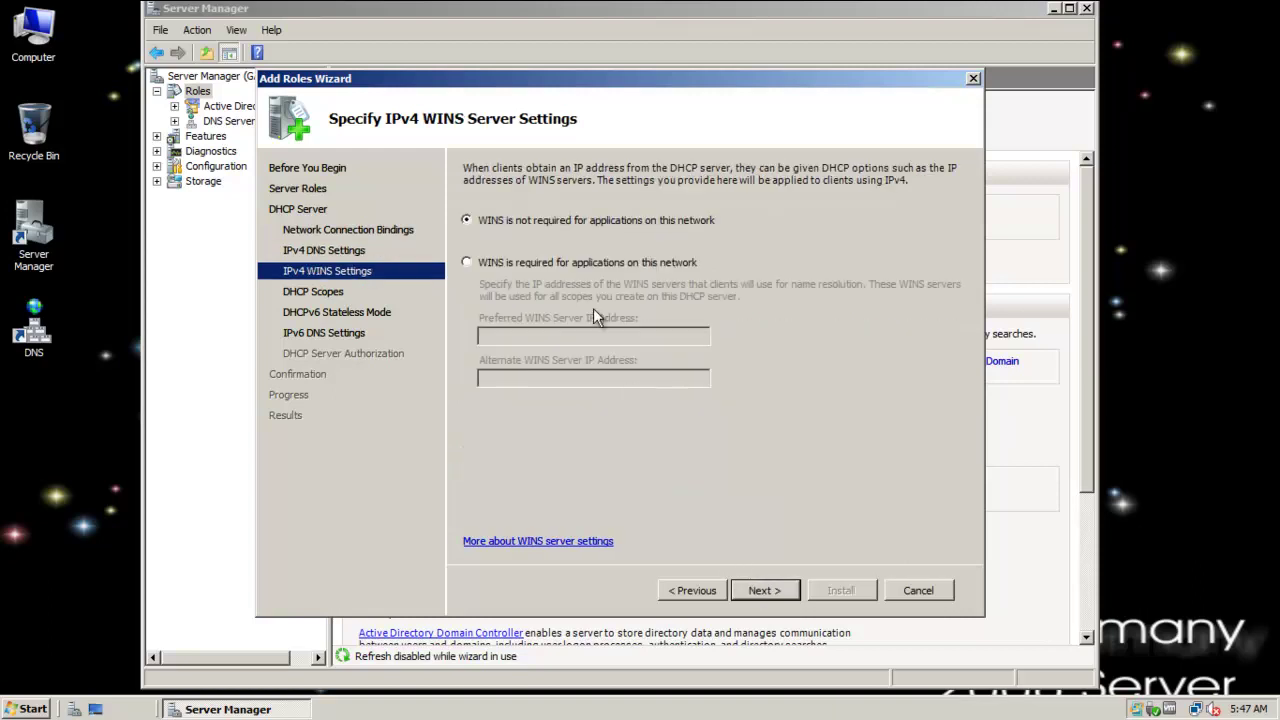
left_click(766, 591)
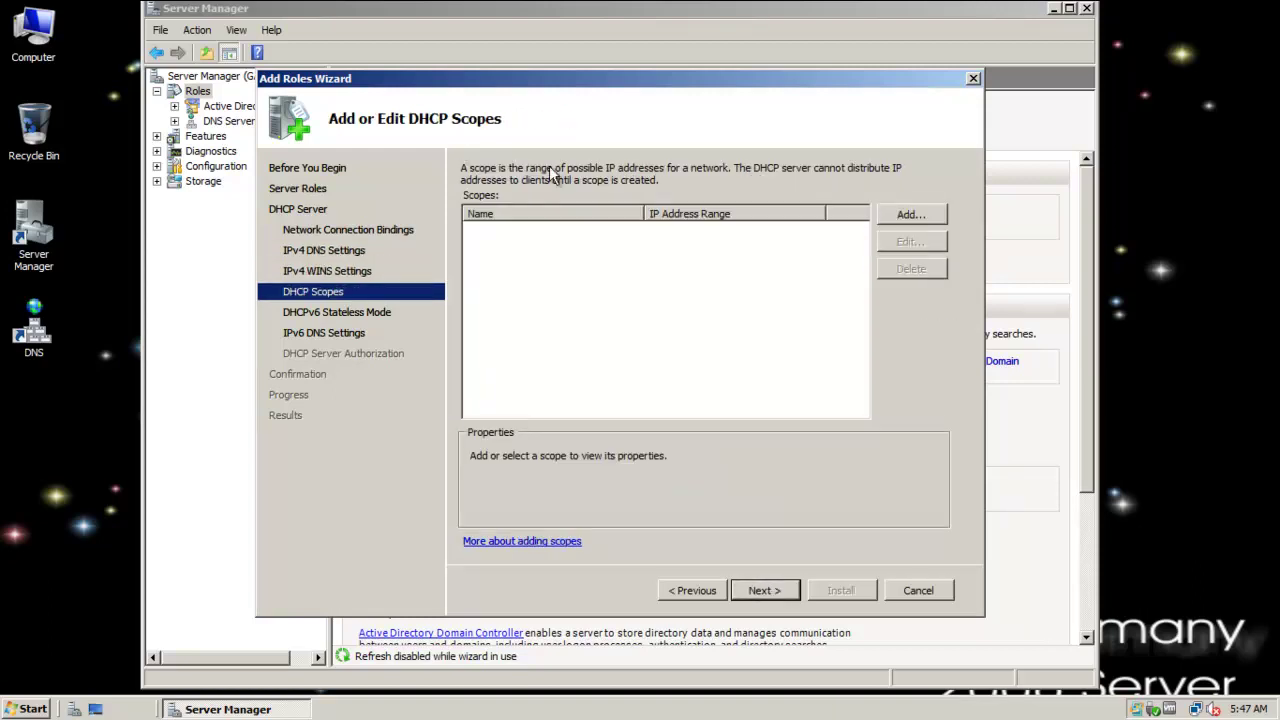
- Add scope 'The Colonial Fleet': 199.207.13.180–199.207.13.240, mask 255.255.255.0, gateway 199.207.13.1
left_click(927, 214)
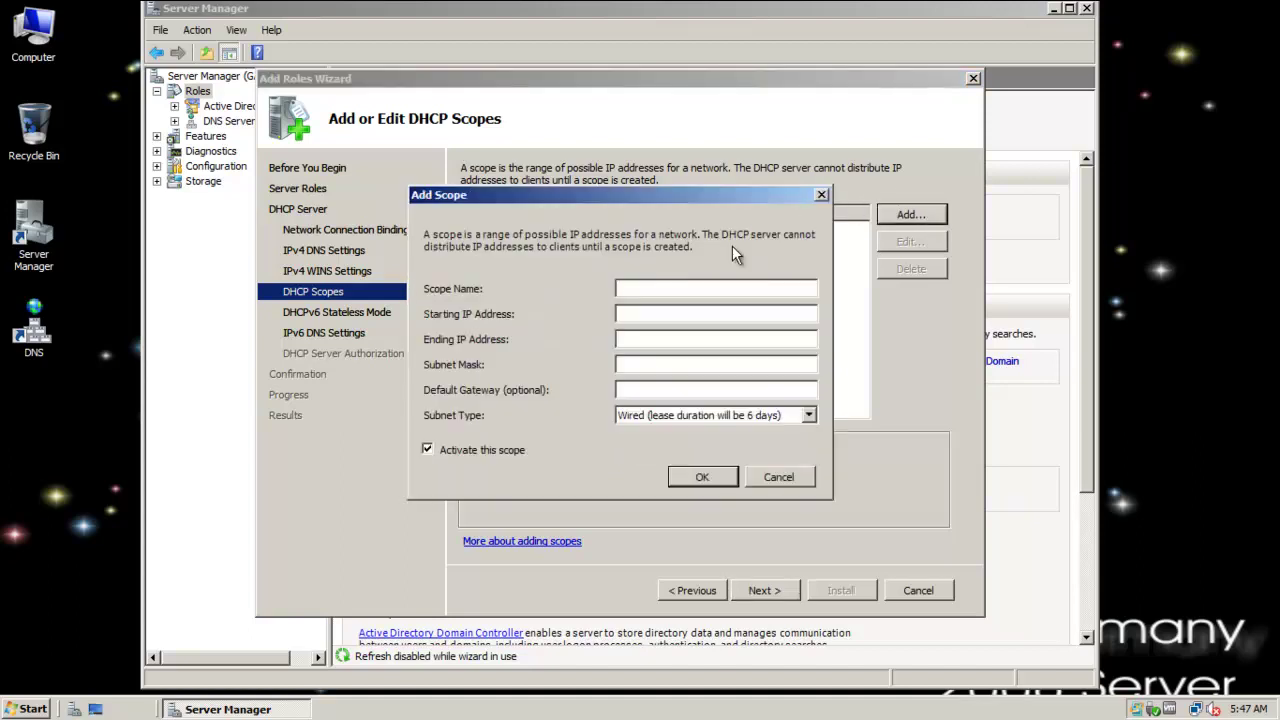
left_click_drag(612, 190, 627, 190)
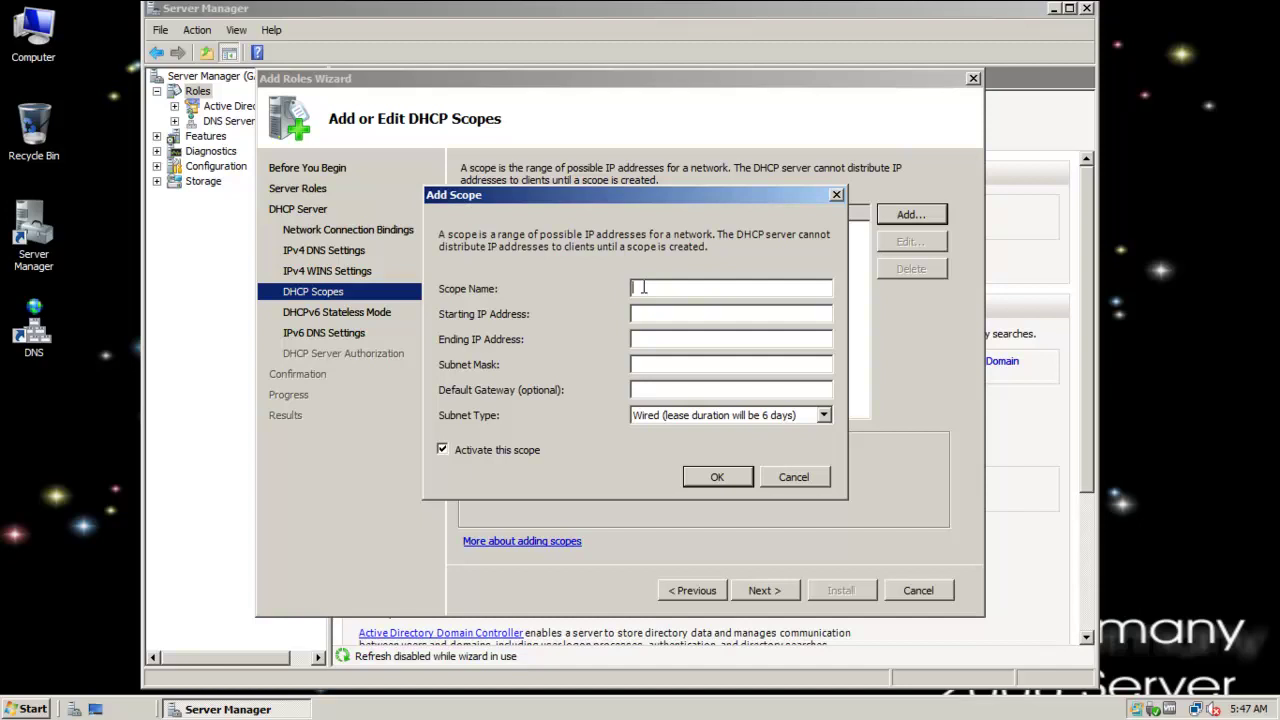
type("Colonial")
type(" Fleet")
type("The")
left_click(658, 312)
type("199.207.13.")
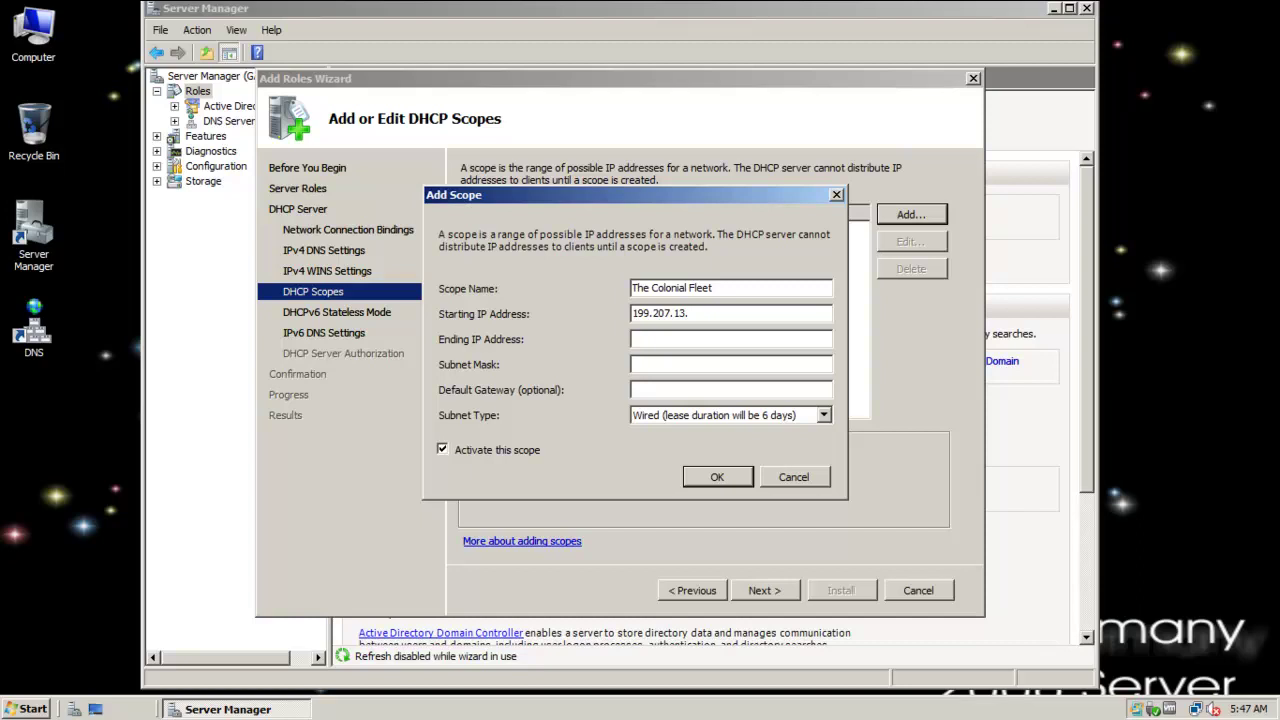
type("180")
left_click(663, 337)
type("199.207.13.240")
left_click(659, 366)
type("255.255.255.")
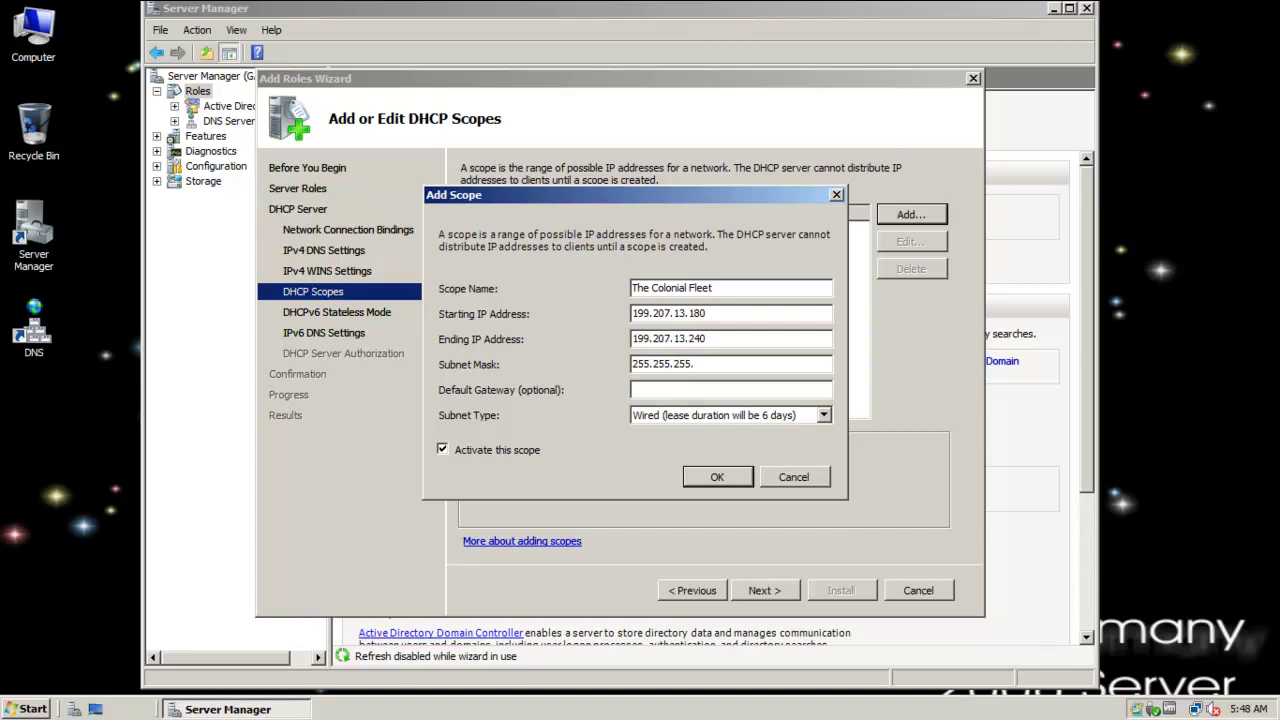
type("0")
type("199")
type(".207.")
type("13.1")
left_click(740, 313)
left_click(718, 478)
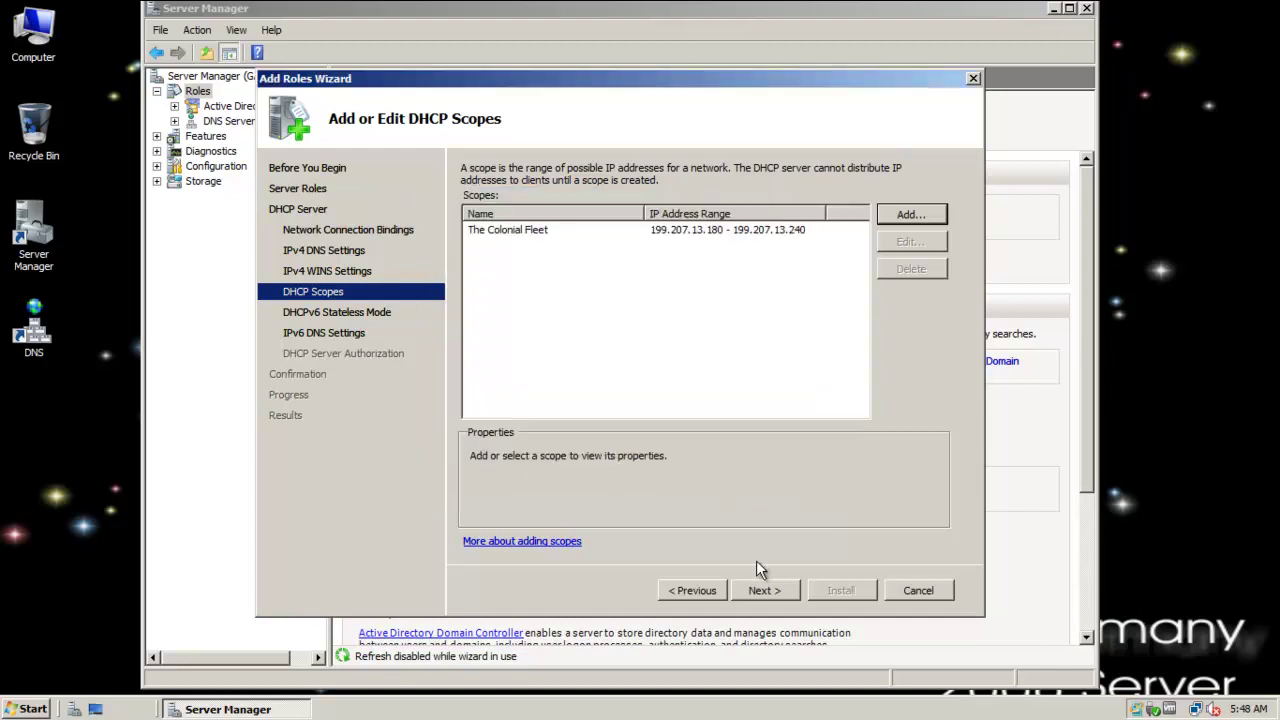
- Disable DHCPv6 stateless mode and authorize DHCP with the current administrator credentials
left_click(762, 590)
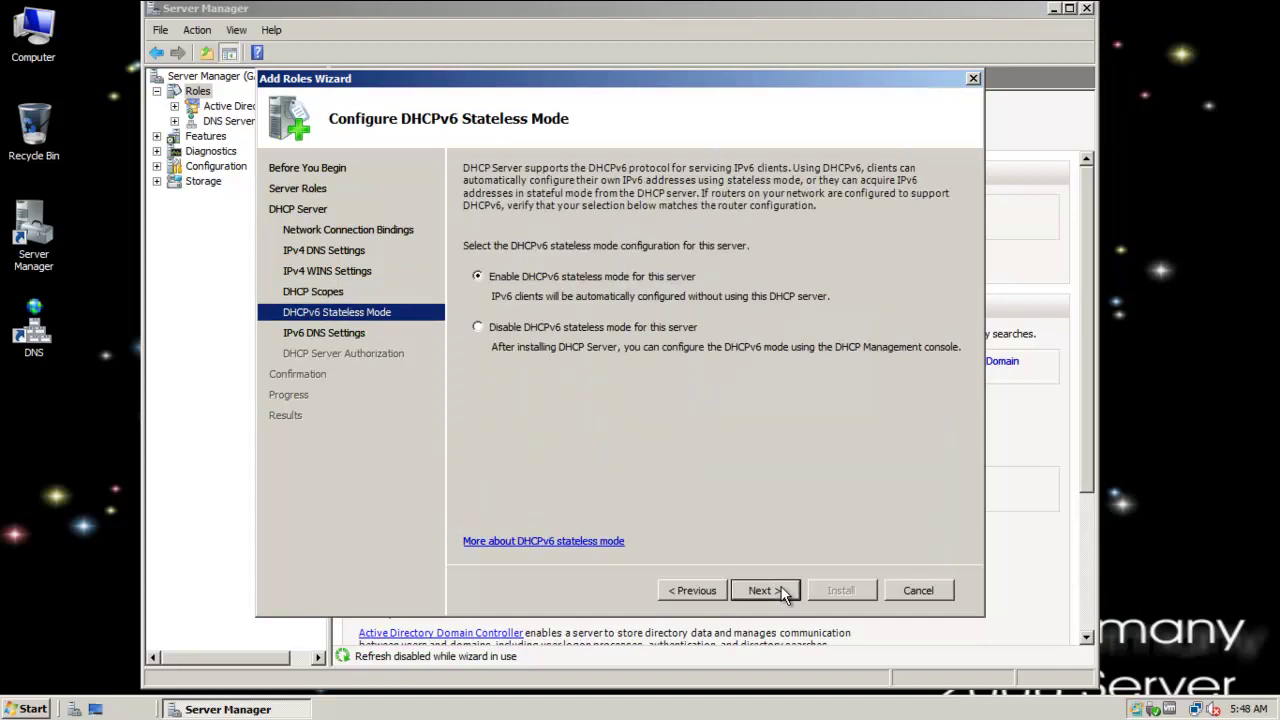
left_click(567, 330)
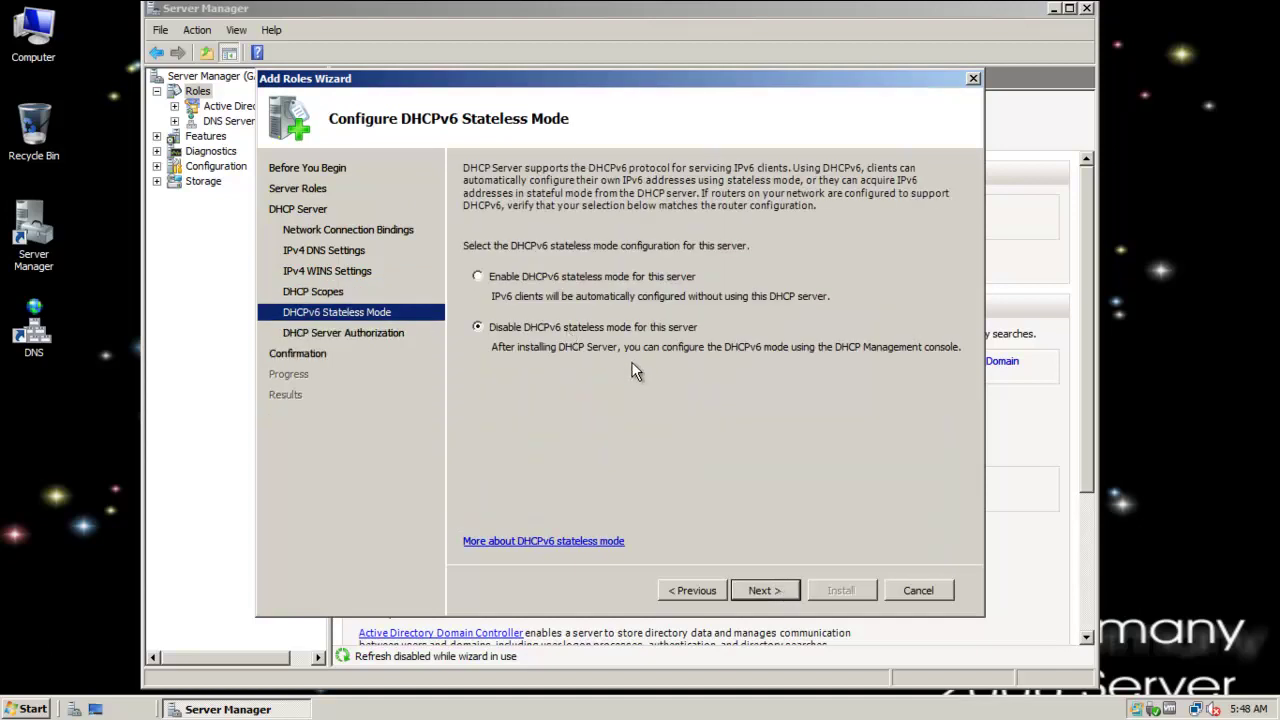
left_click(785, 596)
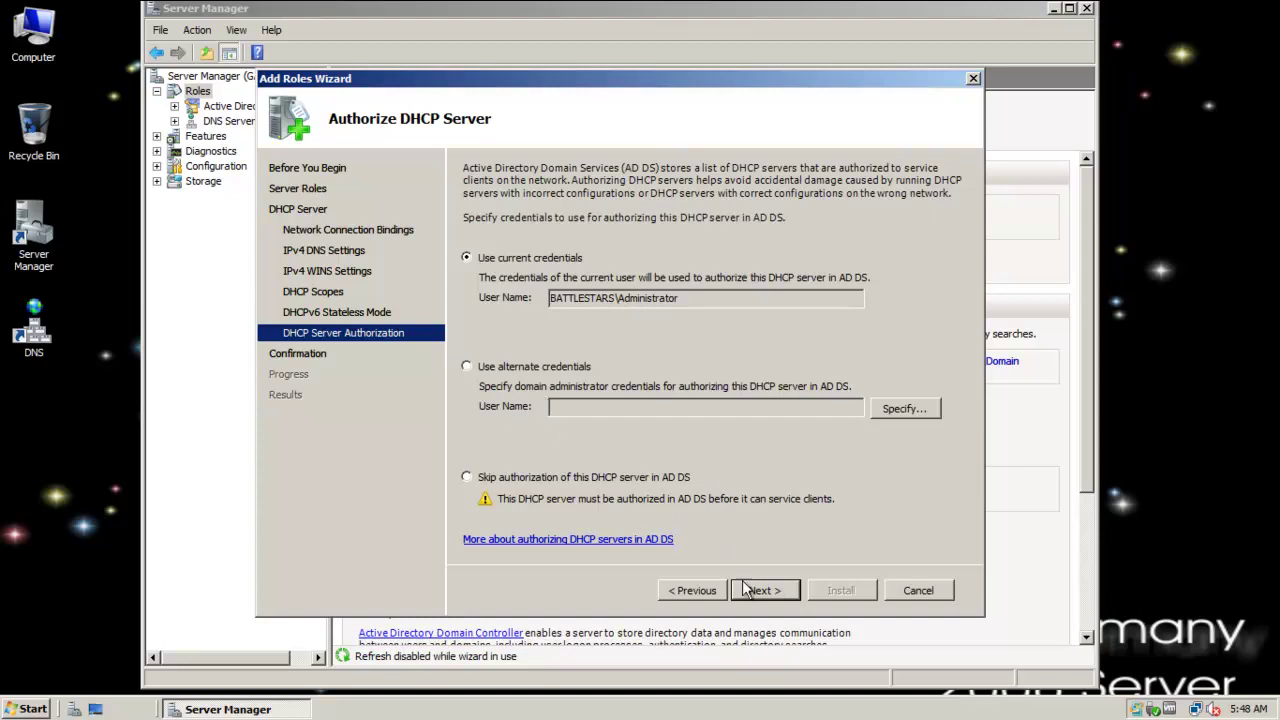
left_click(775, 590)
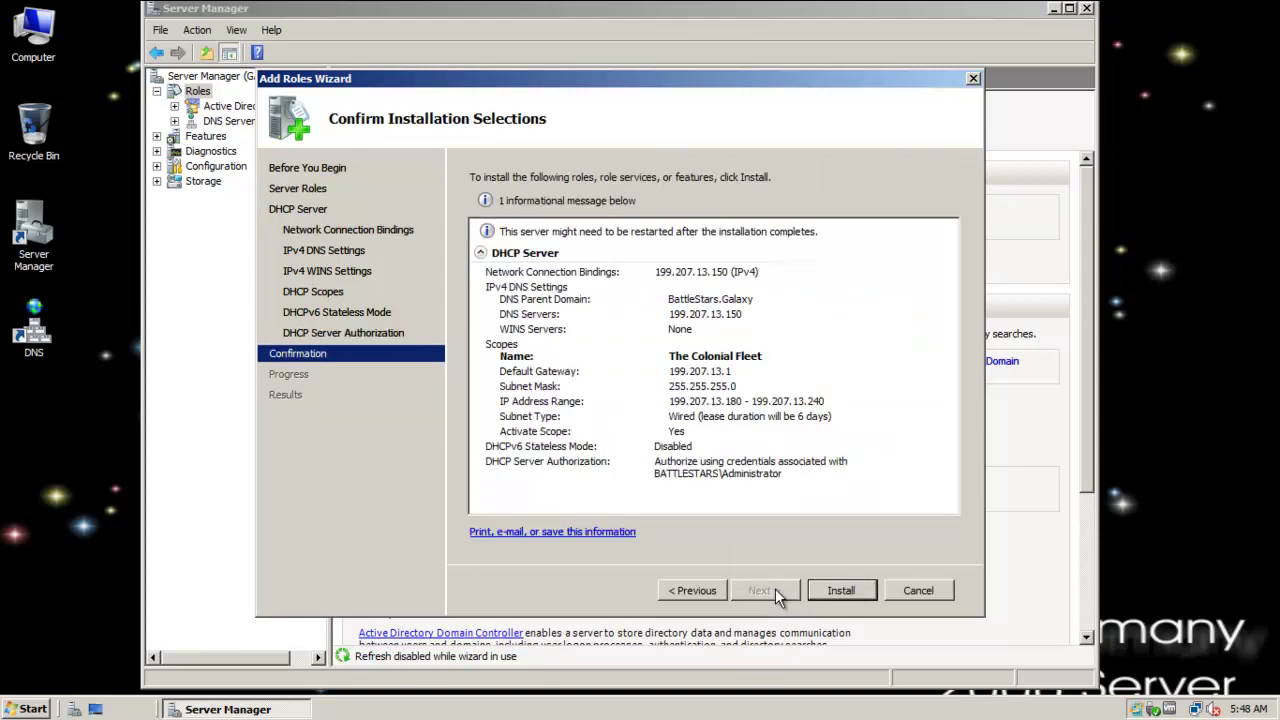
left_click_drag(531, 75, 553, 55)
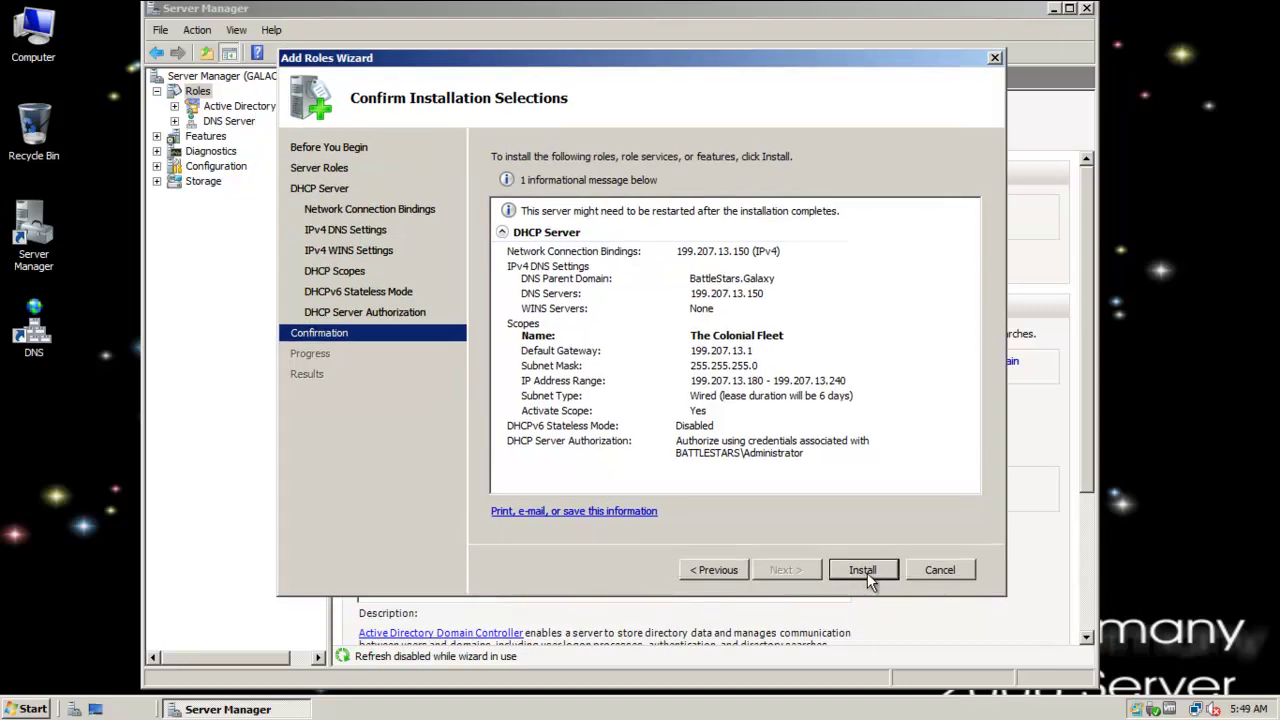
- Install the DHCP Server role, close the finished wizard, and exit Server Manager
left_click(863, 572)
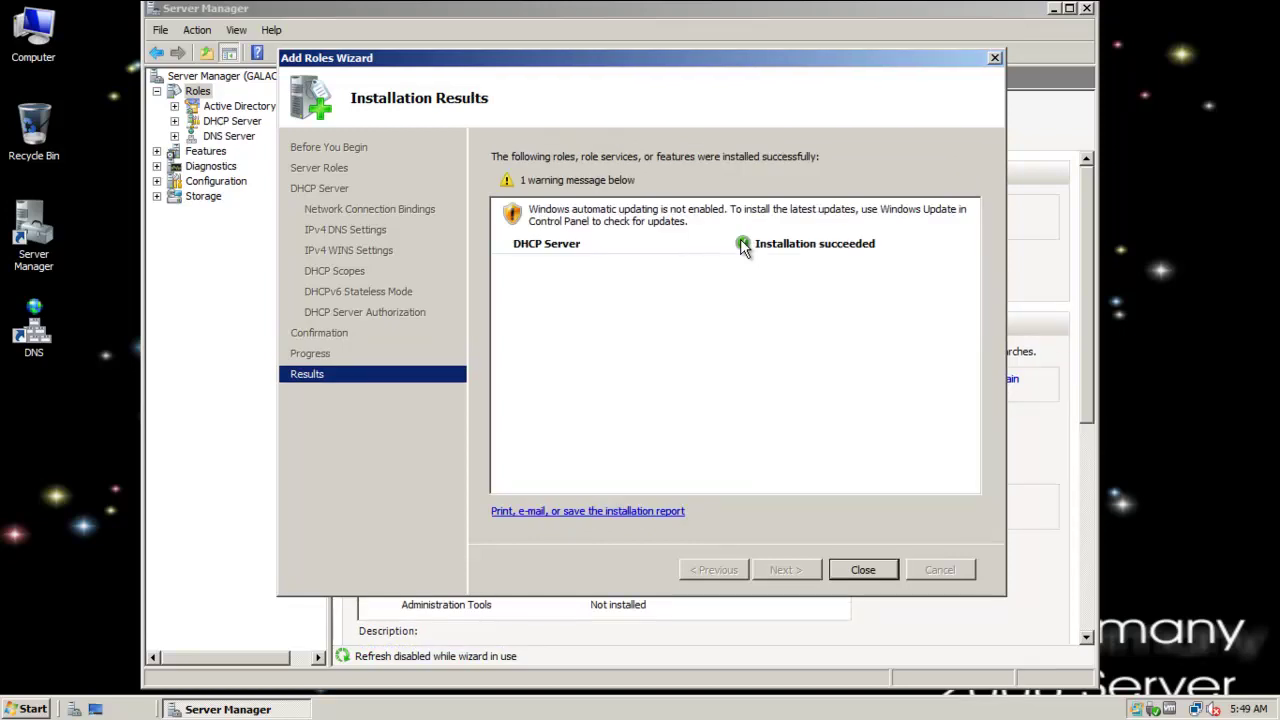
left_click(862, 570)
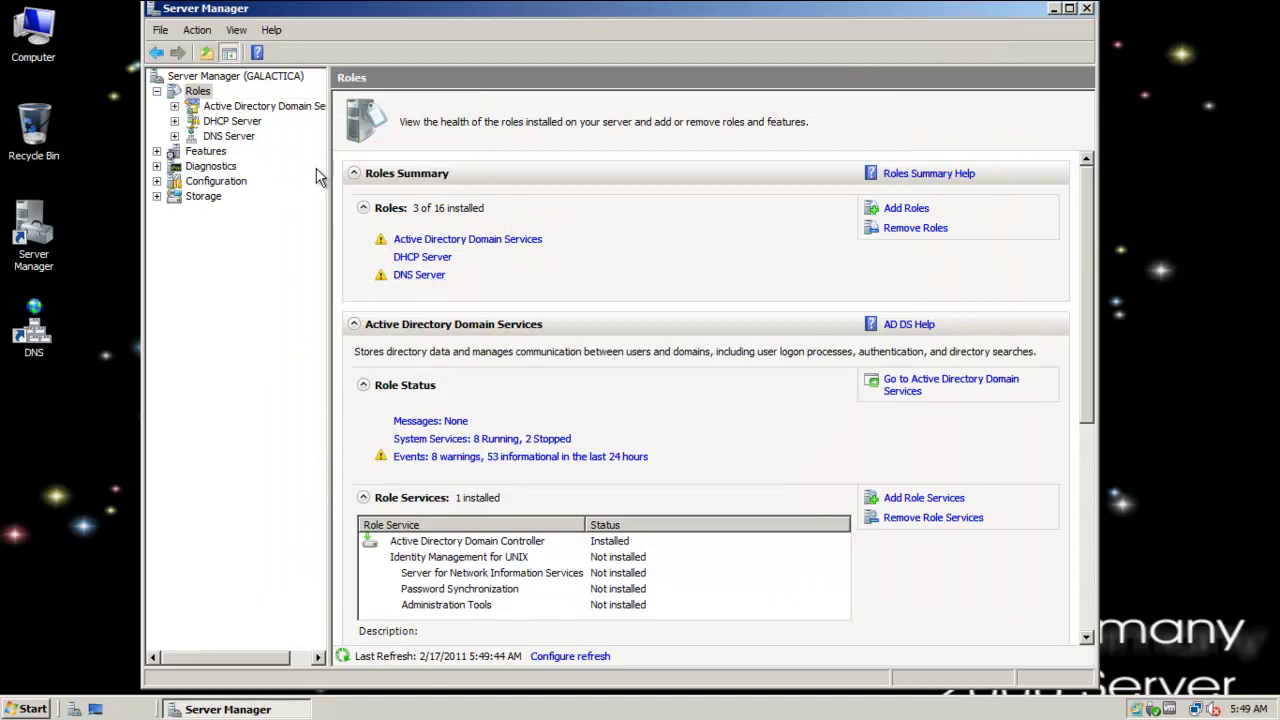
left_click(1087, 8)
- Copy the DHCP shortcut from Start > Administrative Tools and bring up the desktop context menu
left_click(28, 708)
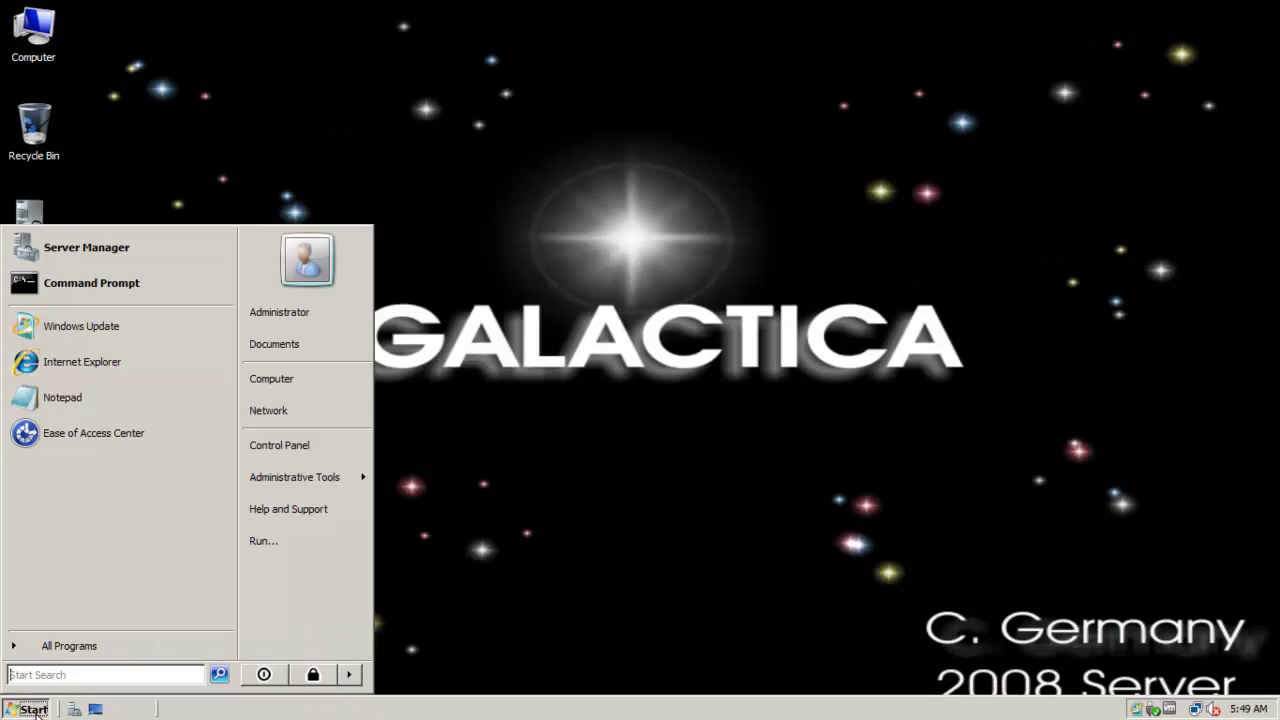
mouse_move(307, 478)
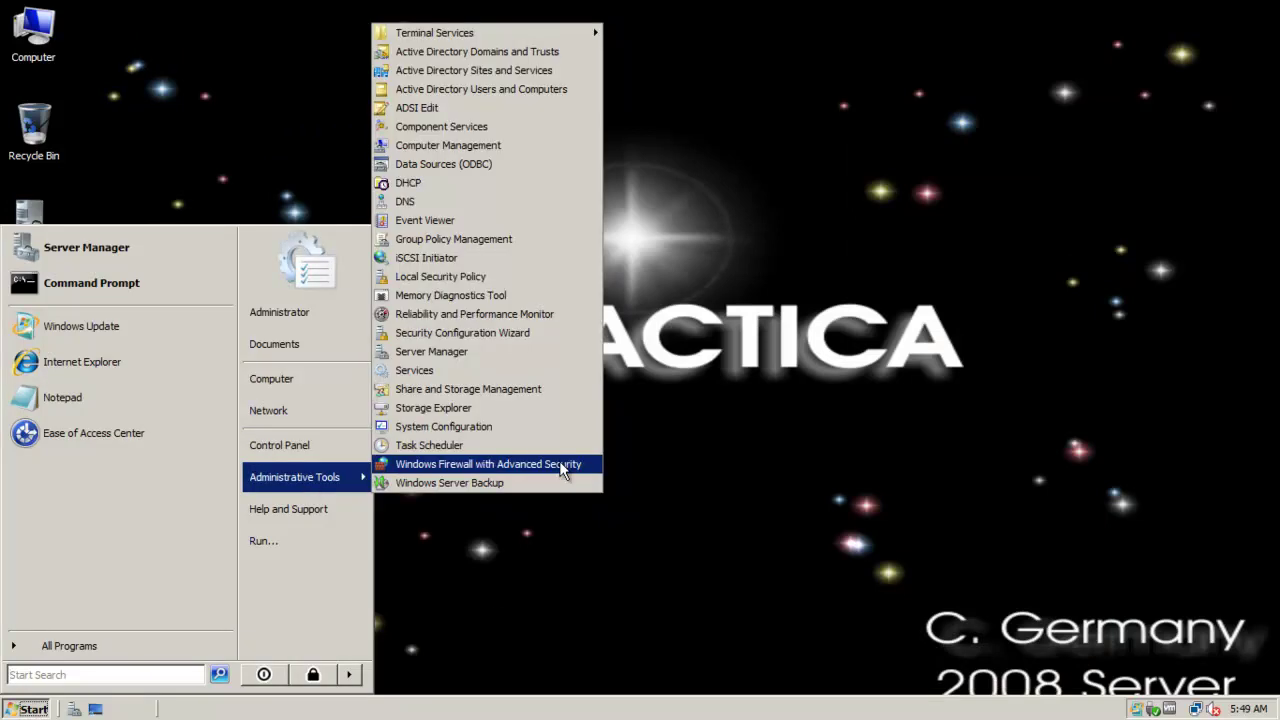
right_click(460, 184)
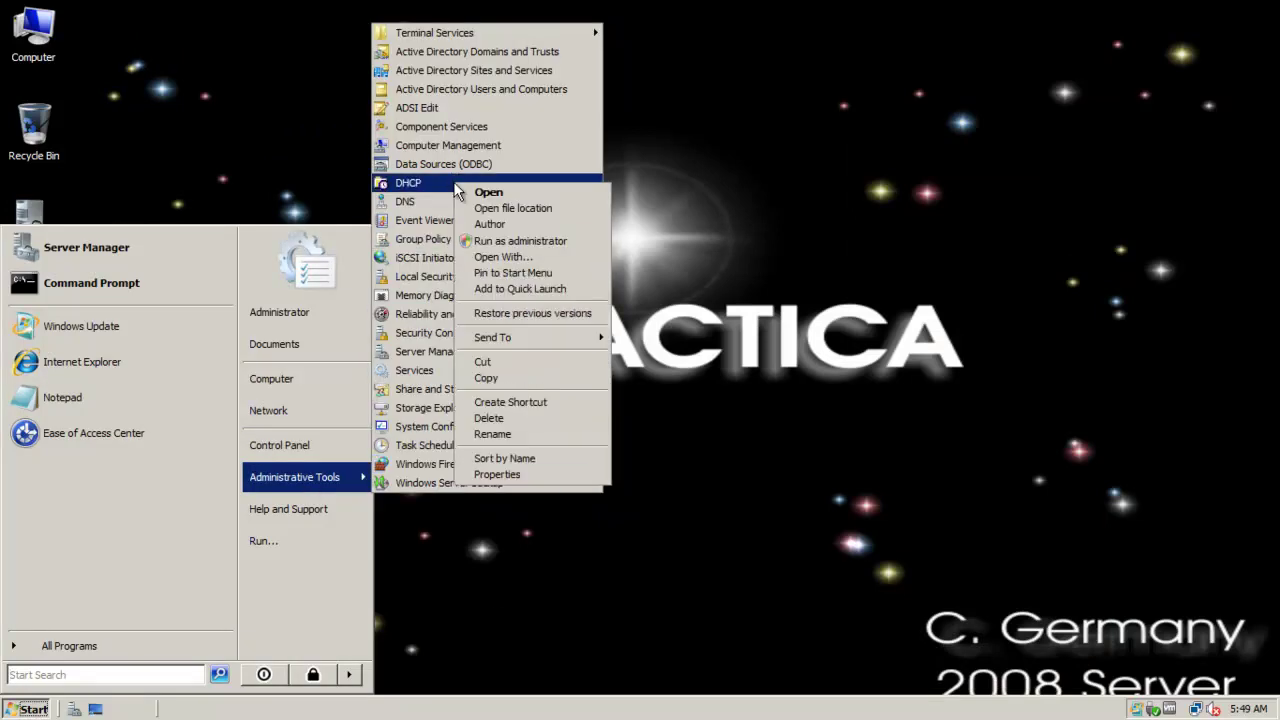
left_click(519, 380)
left_click(277, 139)
right_click(38, 393)
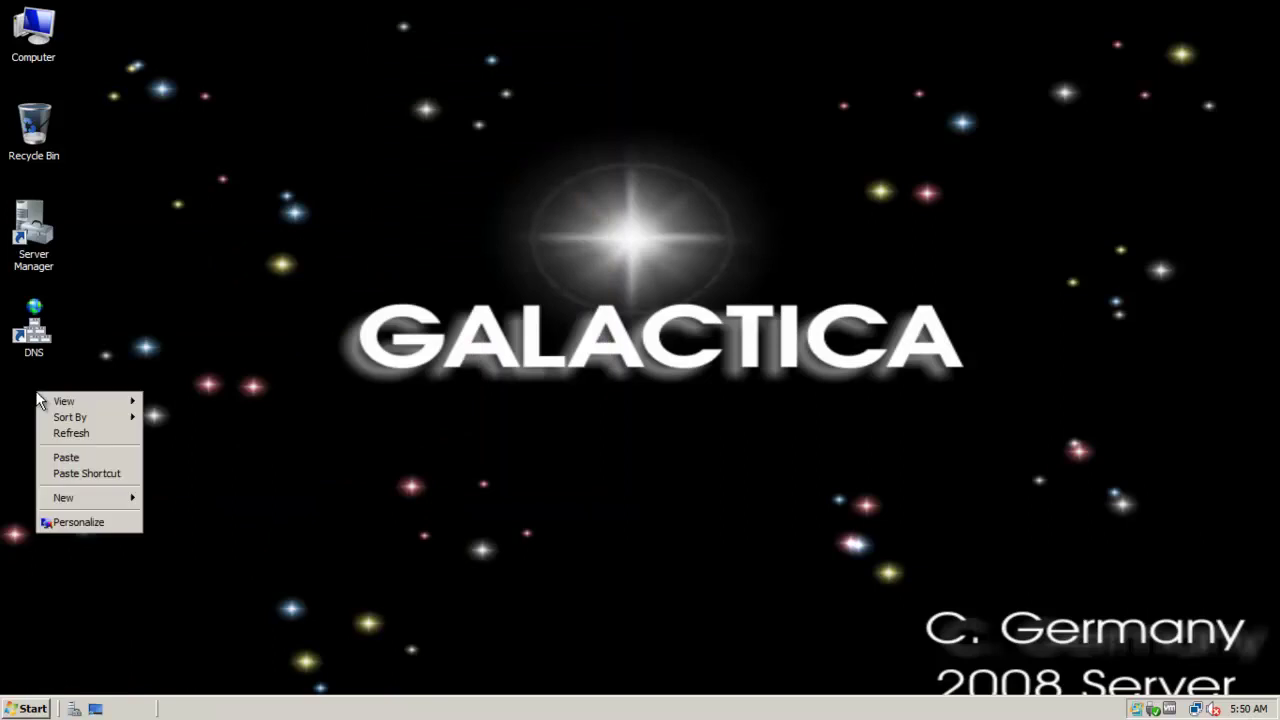
- Paste the DHCP shortcut on the desktop and open the DHCP console in the upper right
left_click(80, 456)
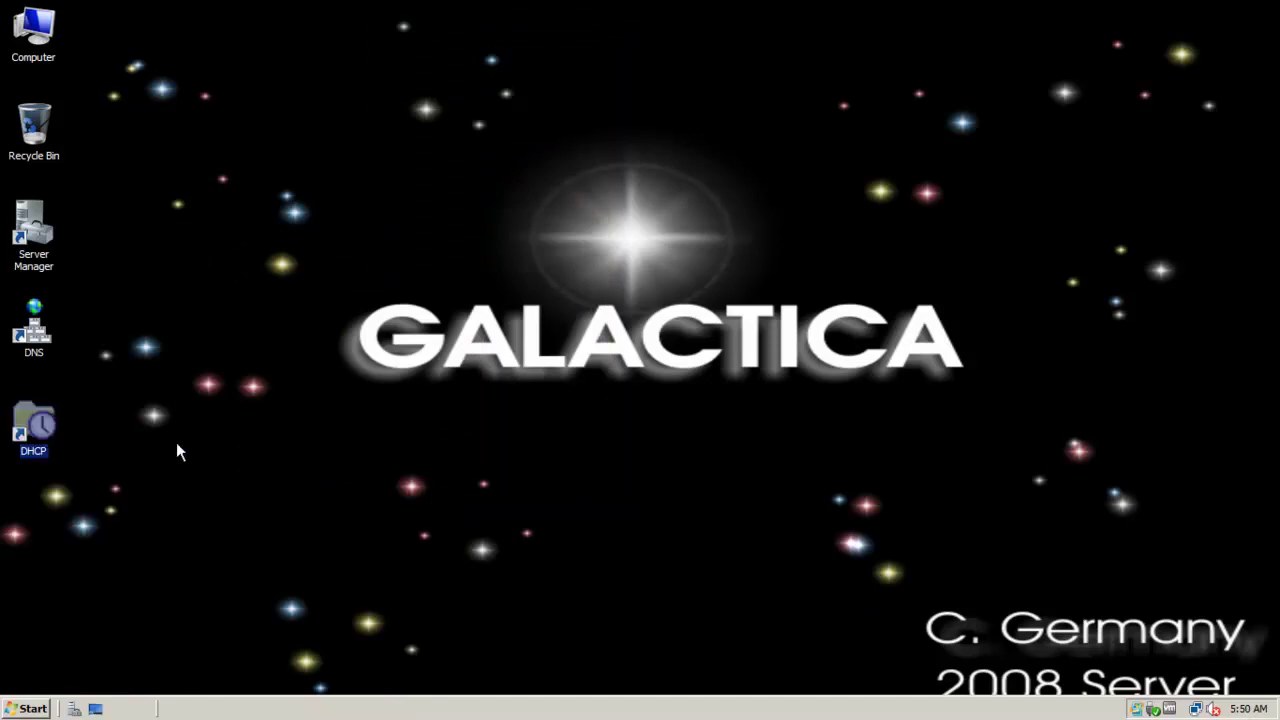
double_click(33, 428)
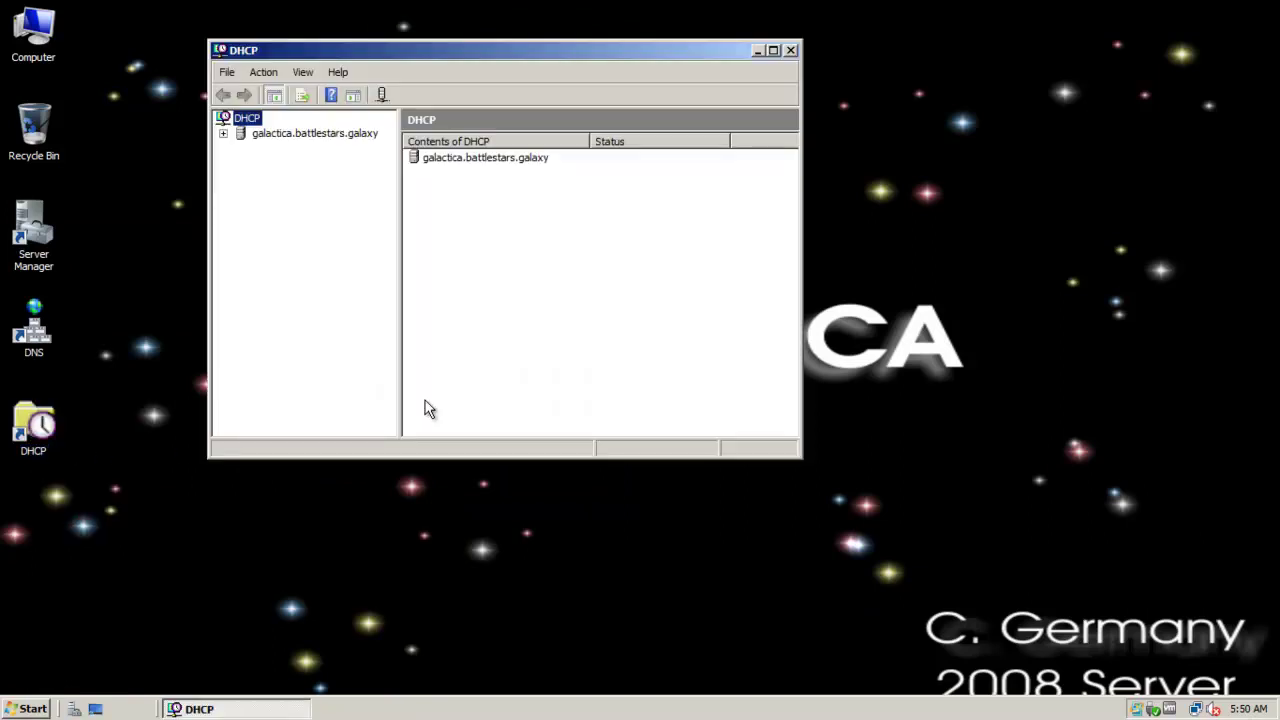
left_click_drag(343, 51, 804, 24)
- Open DNS Manager beside the DHCP console and expand the galactica.battlestars.galaxy server
double_click(40, 314)
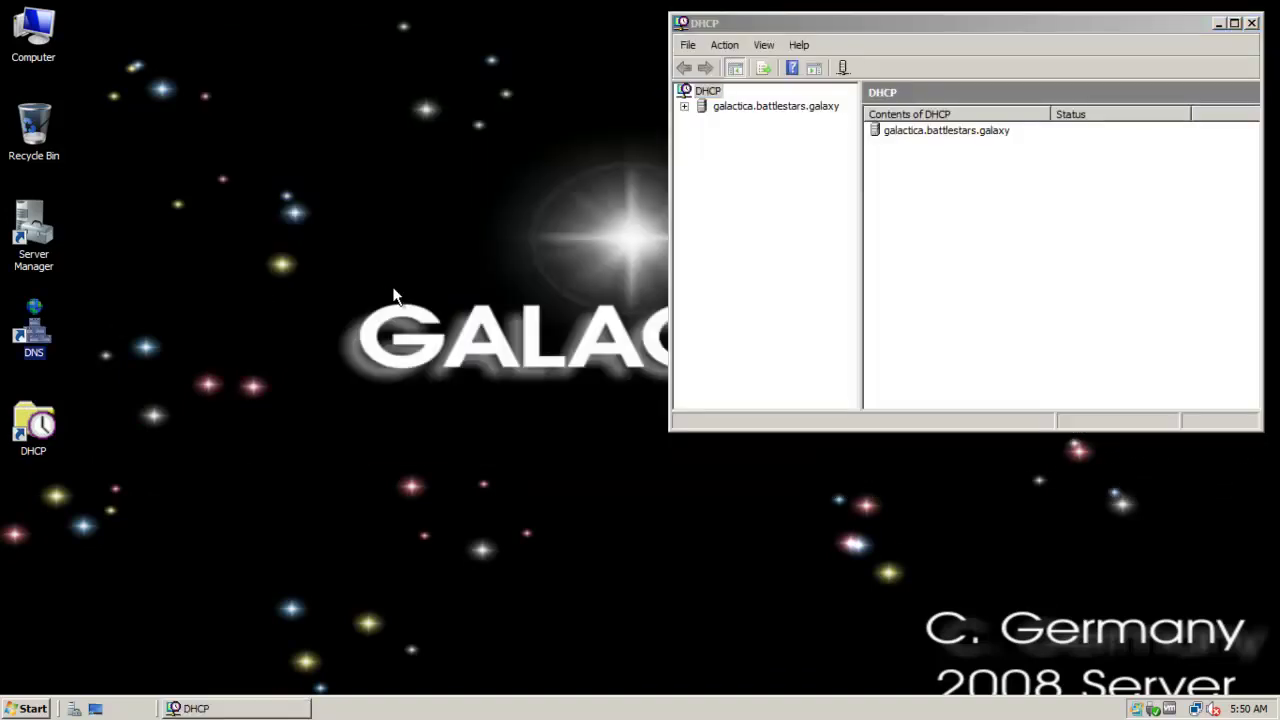
left_click_drag(411, 35, 381, 15)
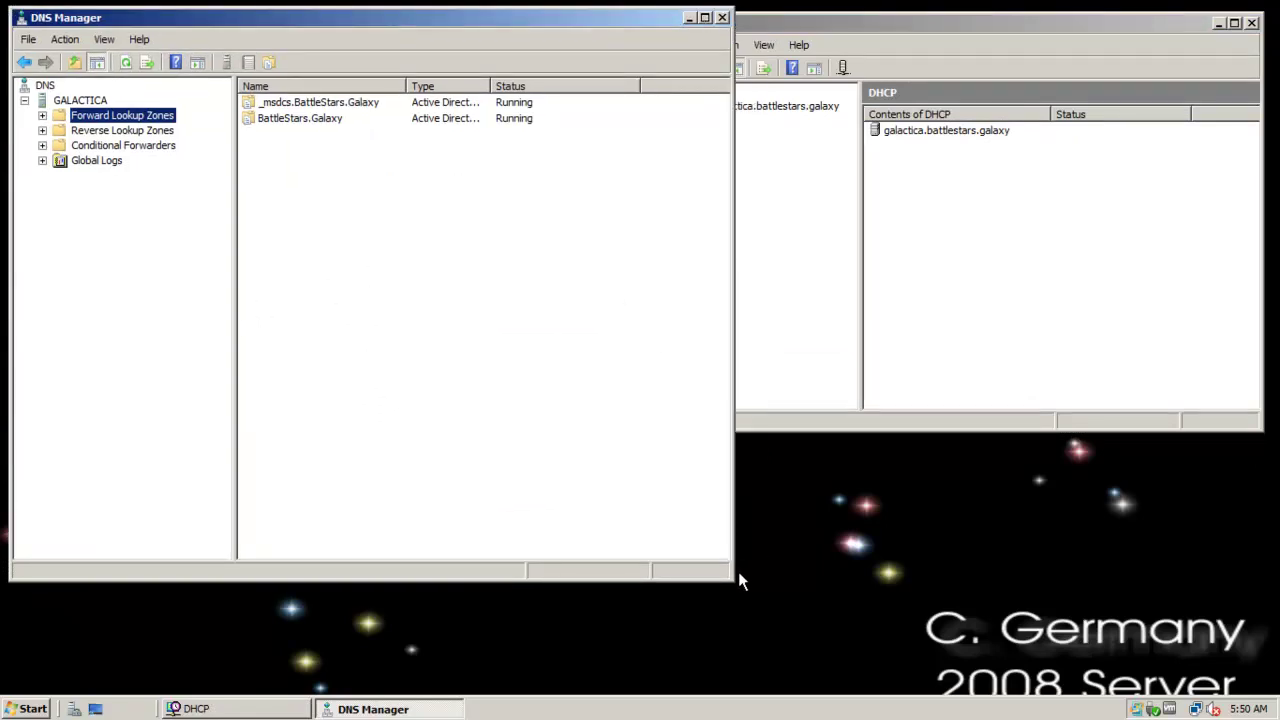
left_click_drag(731, 576, 625, 458)
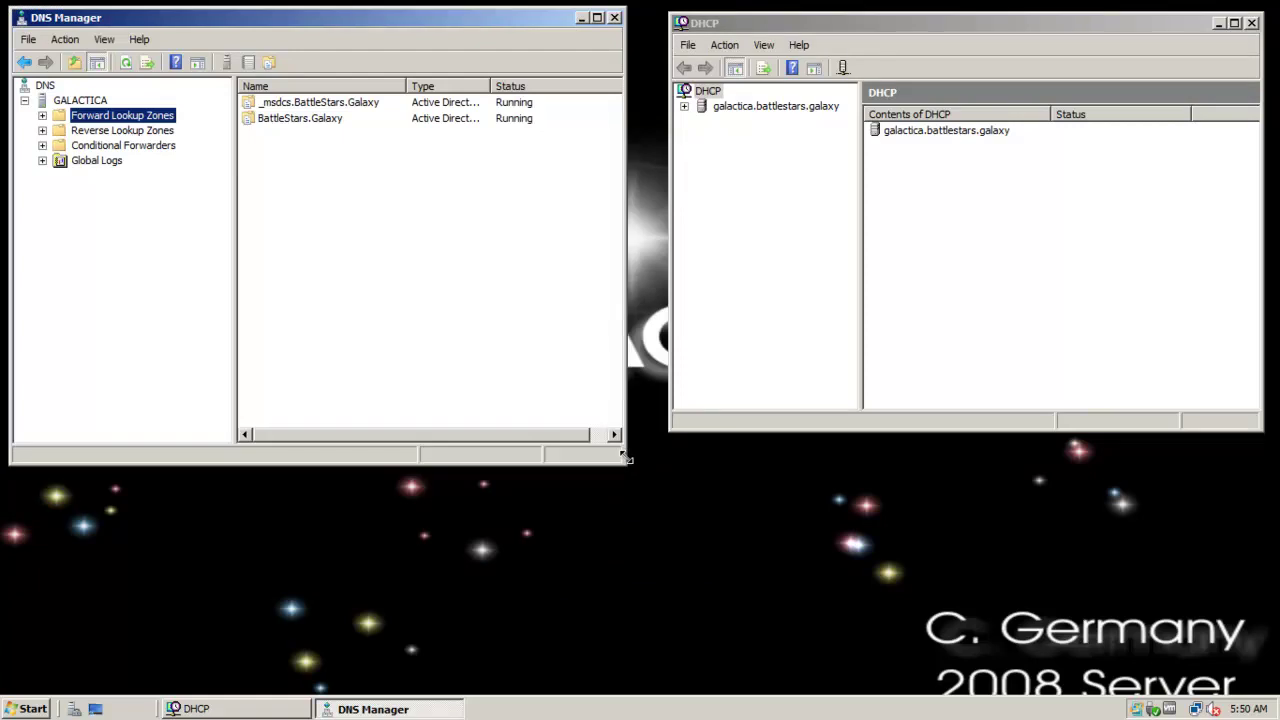
left_click_drag(766, 431, 764, 460)
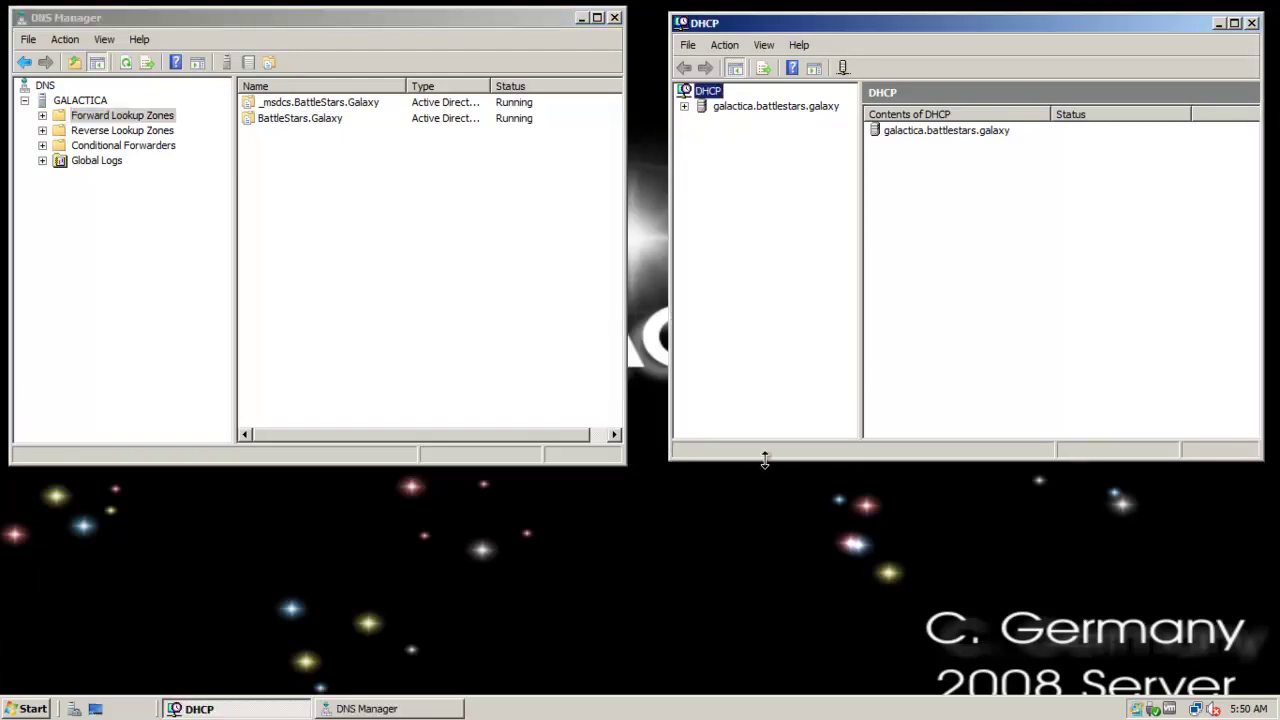
double_click(785, 107)
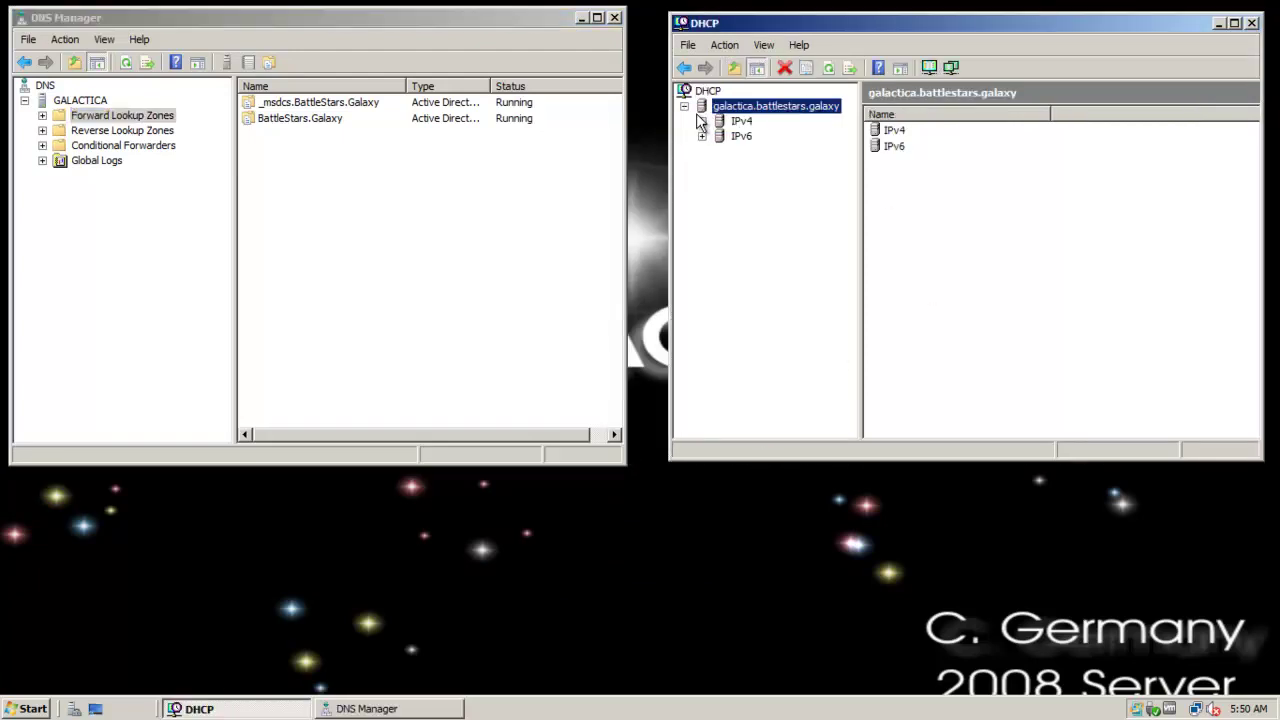
- Expand IPv4 and The Colonial Fleet scope to view its 199.207.13.180–240 address pool and leases
left_click(702, 121)
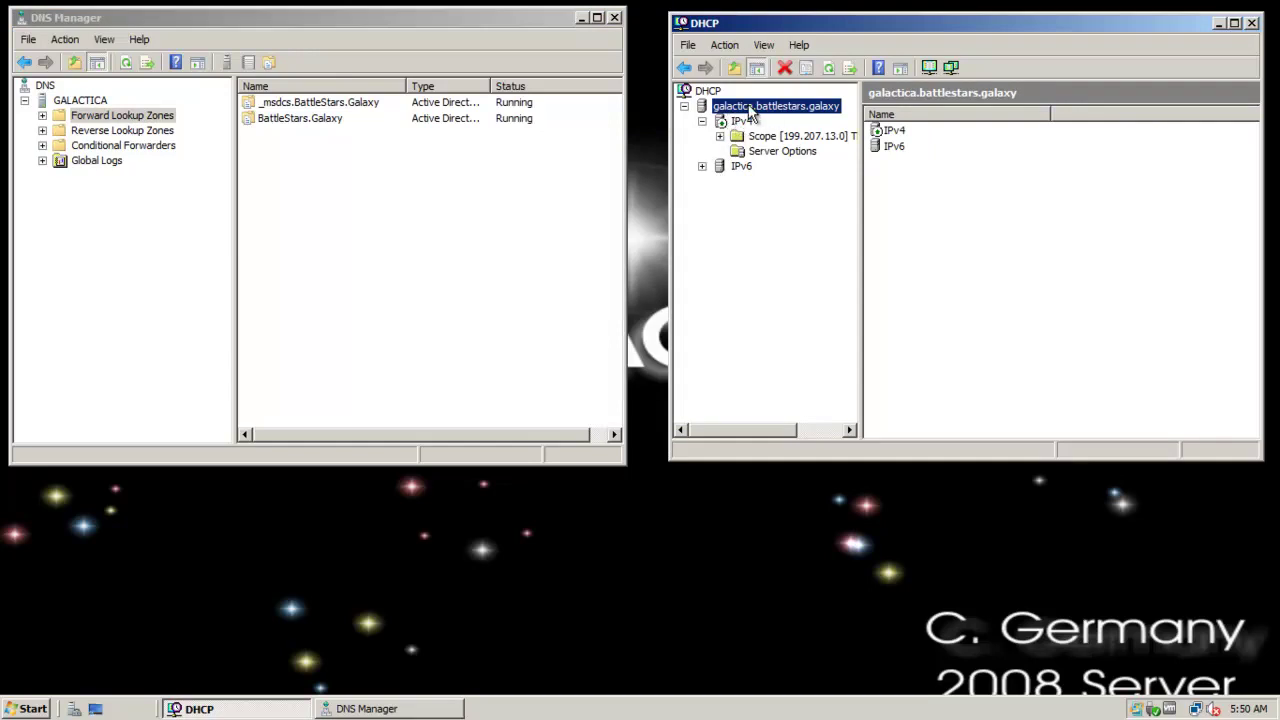
right_click(749, 109)
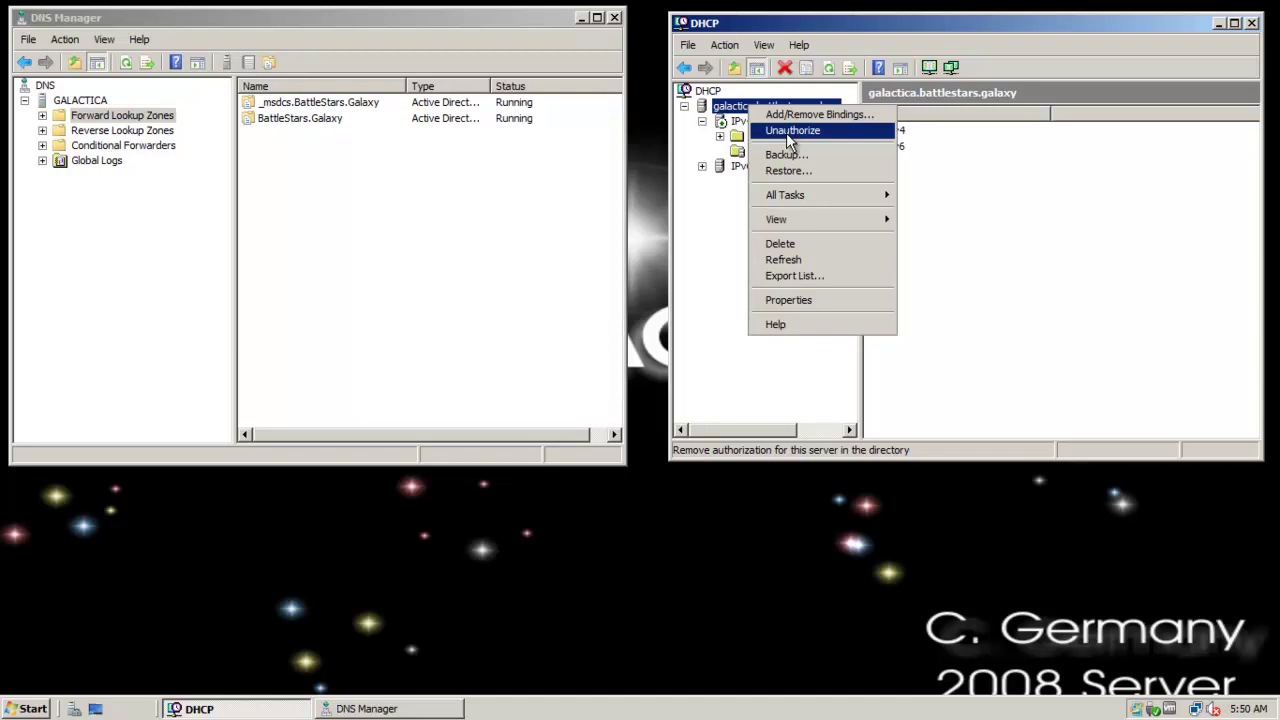
left_click(1053, 295)
left_click(760, 151)
double_click(775, 137)
left_click(812, 153)
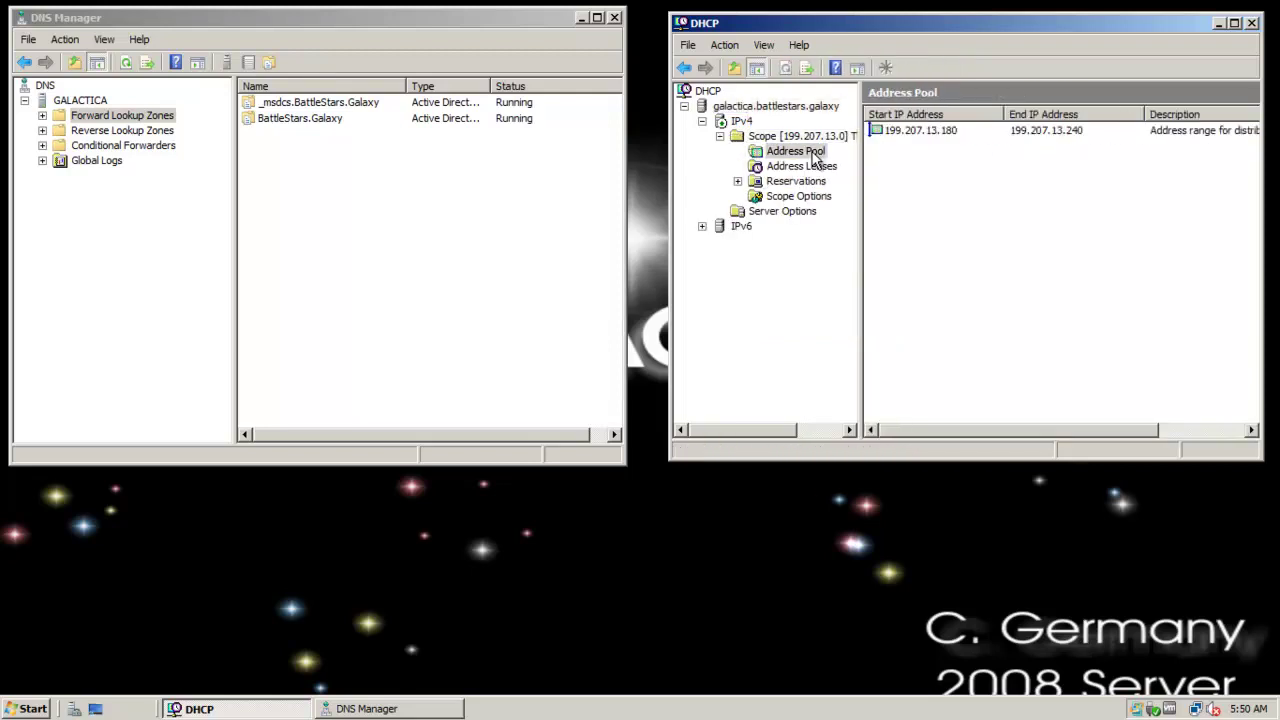
left_click(816, 167)
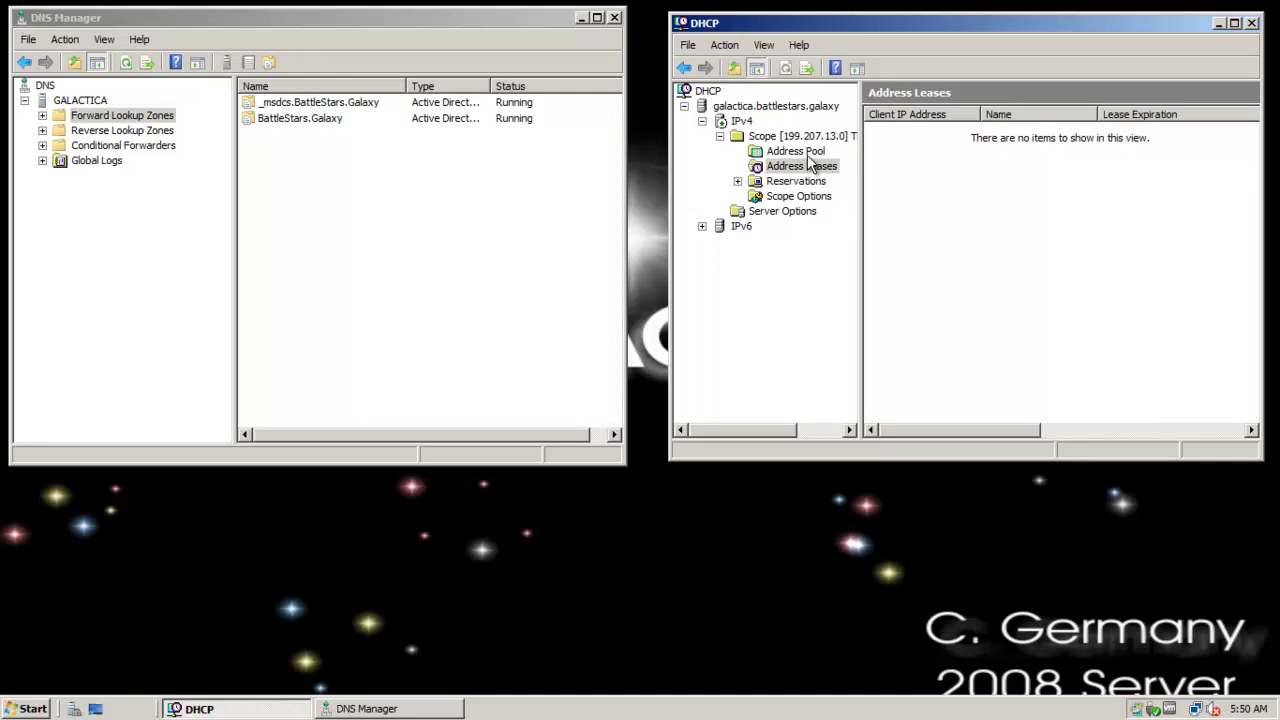
left_click(805, 155)
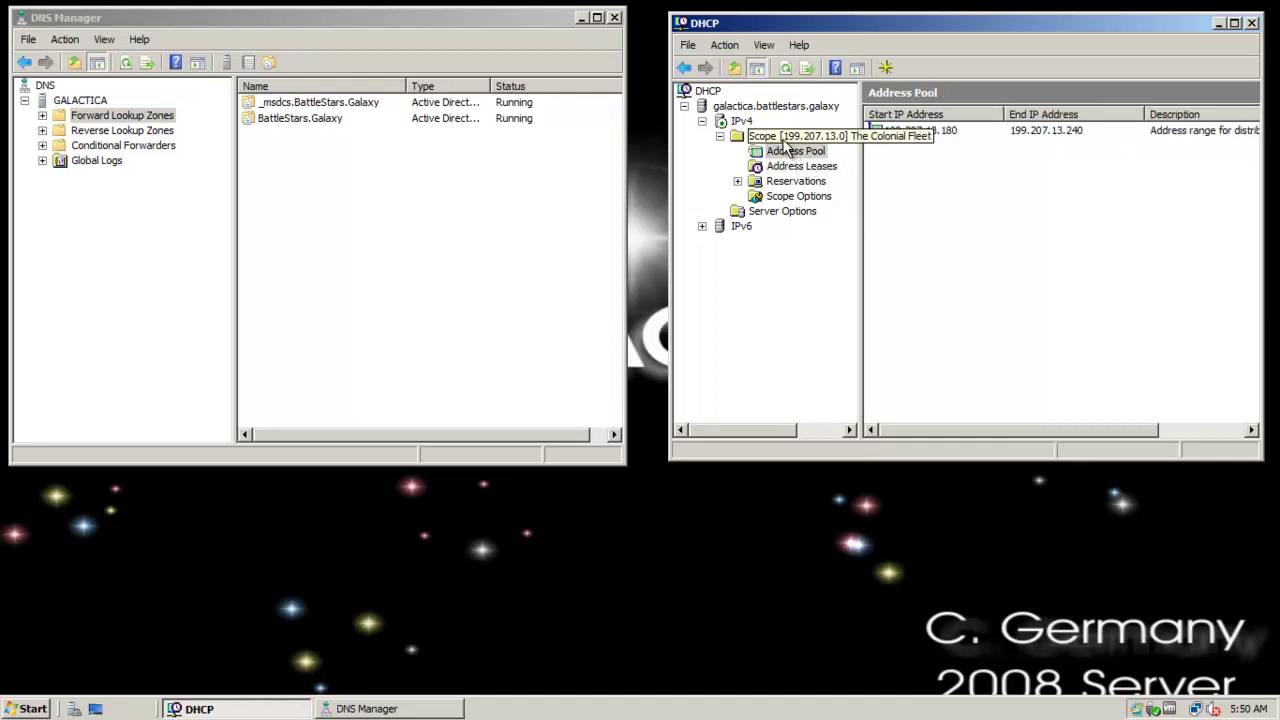
right_click(786, 143)
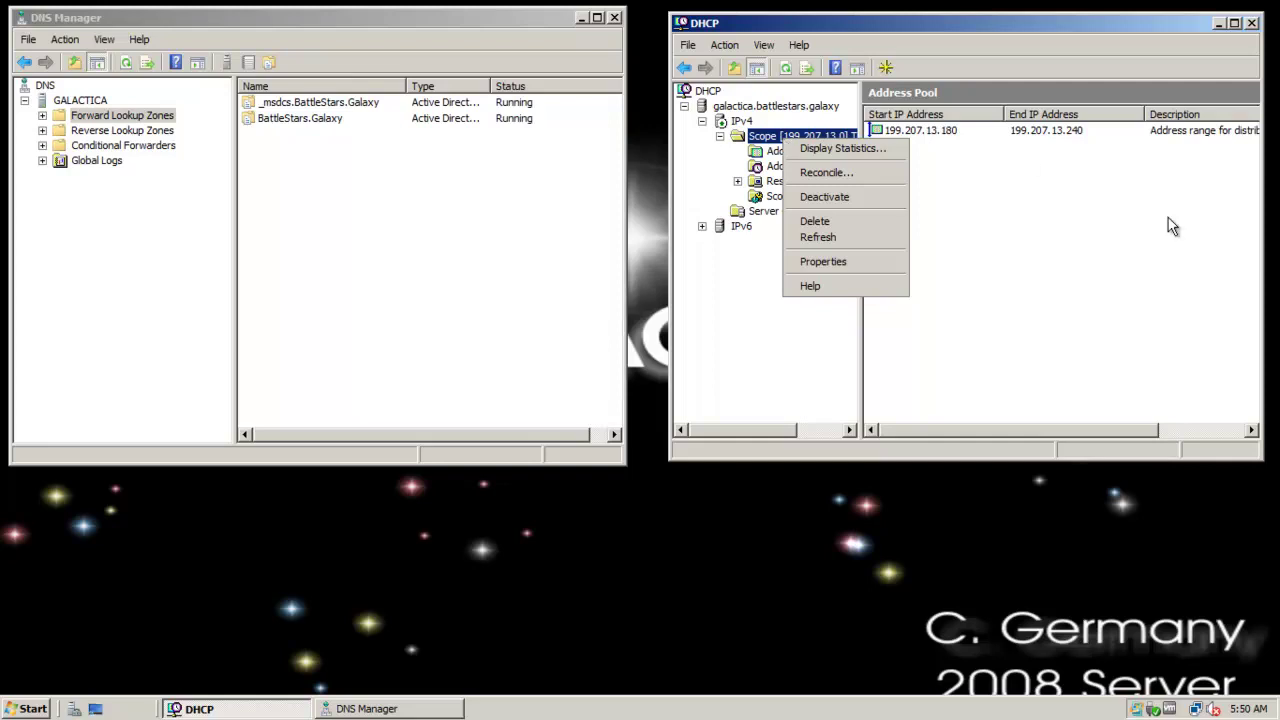
left_click(1132, 244)
right_click(741, 121)
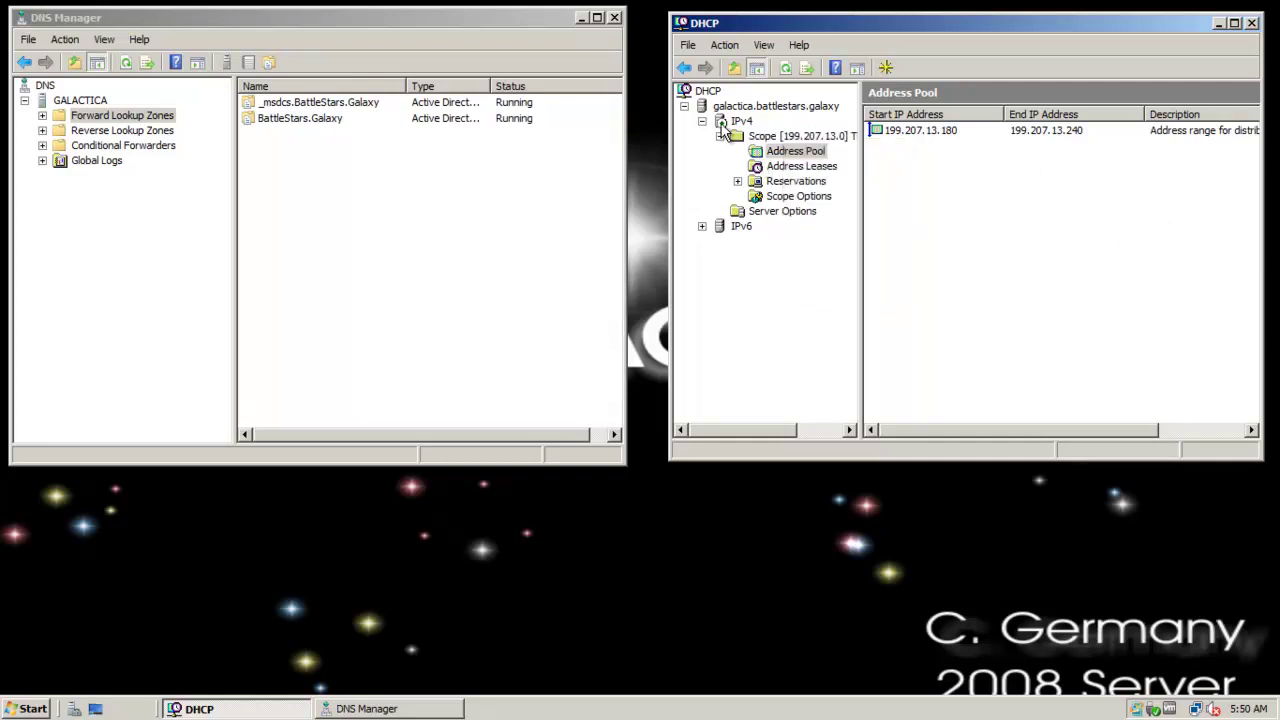
- Show the DNS dynamic update settings in the DHCP server's IPv4 properties
left_click(813, 327)
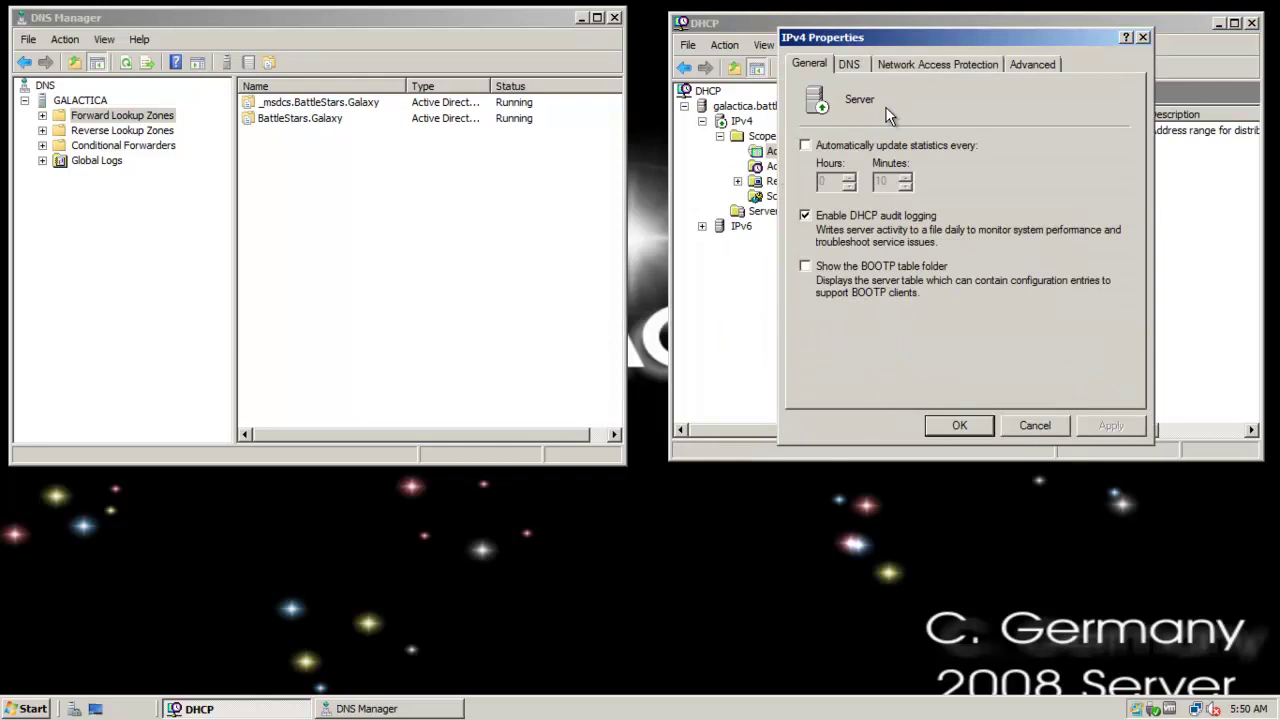
left_click(858, 64)
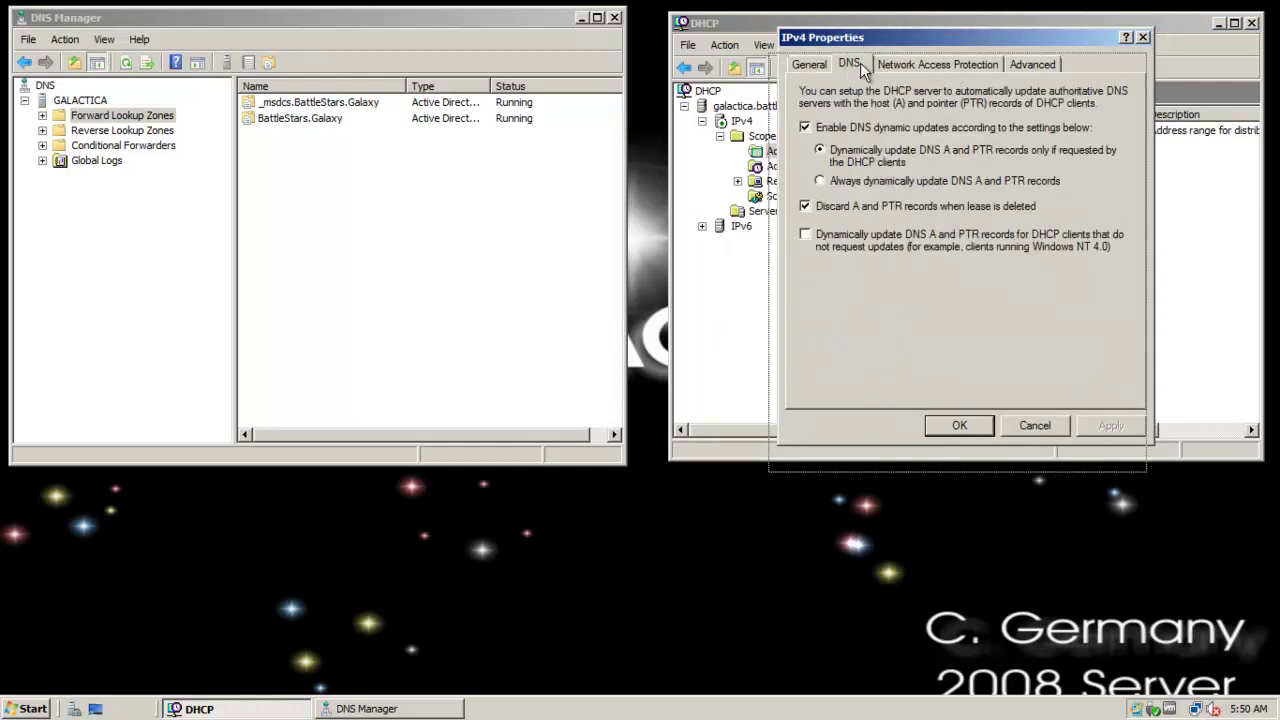
left_click_drag(861, 37, 869, 88)
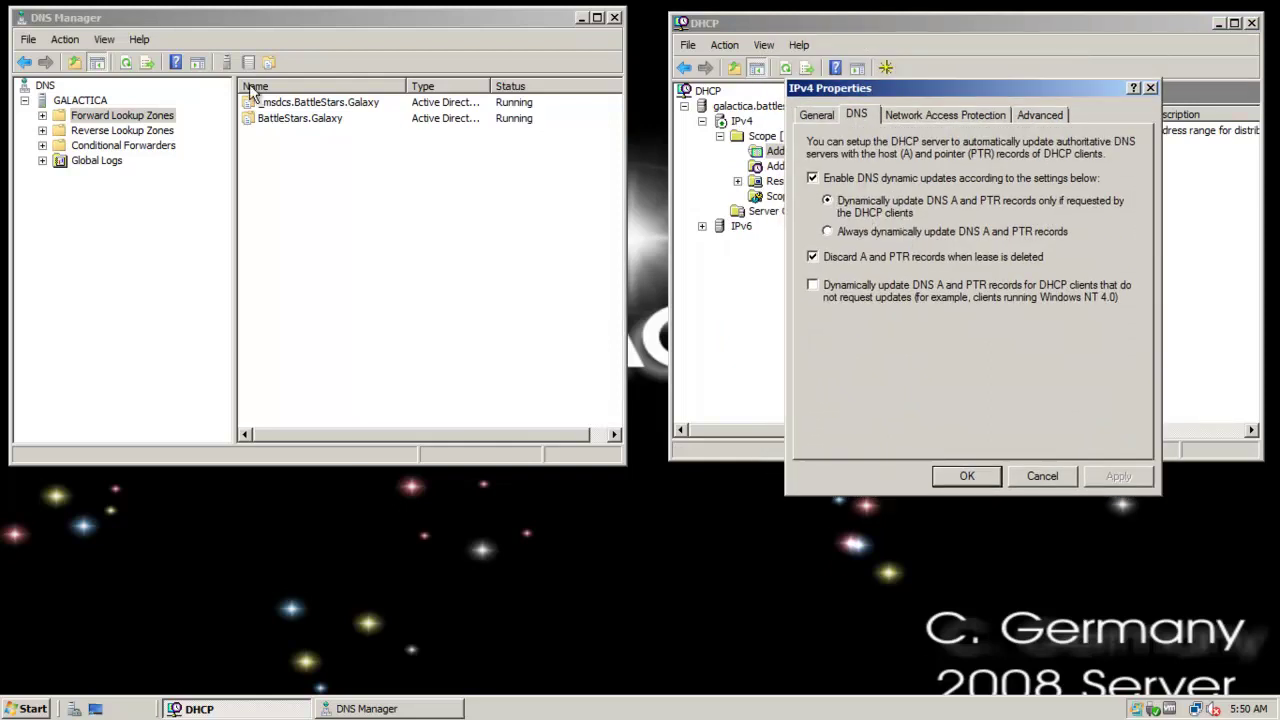
- In DNS Manager, open BattleStars.Galaxy zone properties and choose None for dynamic updates
left_click(42, 116)
left_click(62, 147)
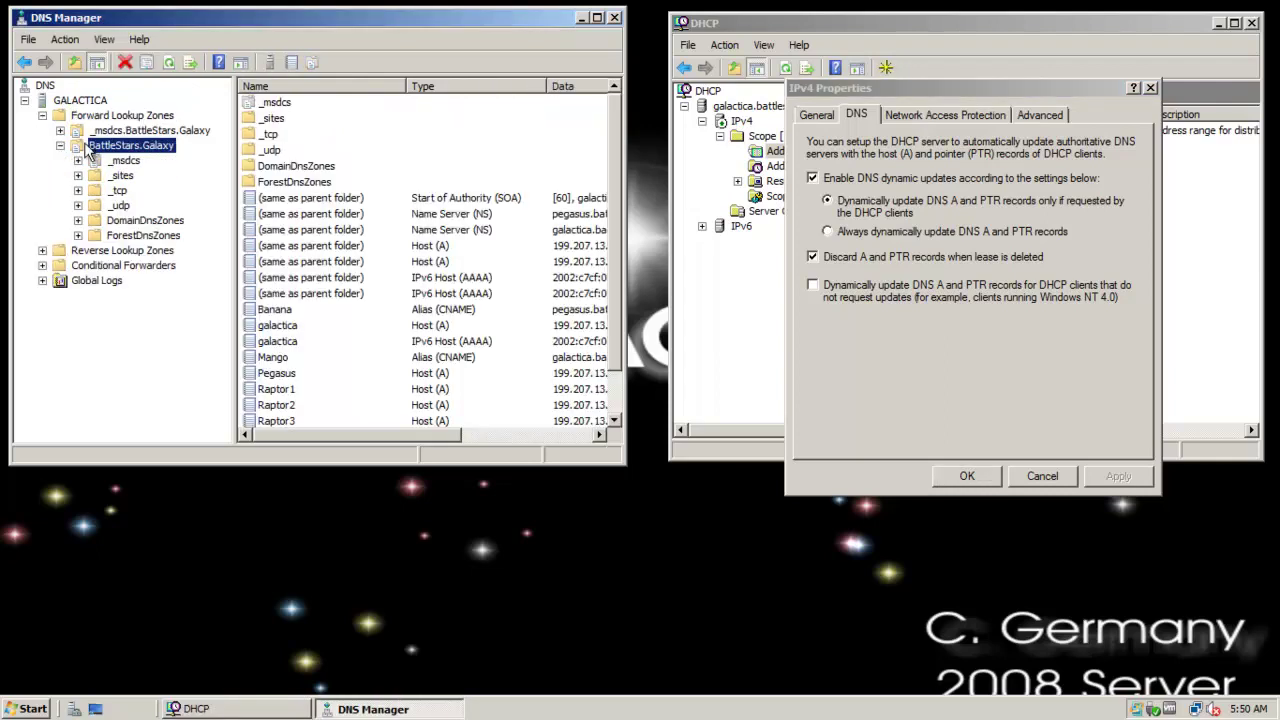
right_click(88, 146)
left_click(135, 392)
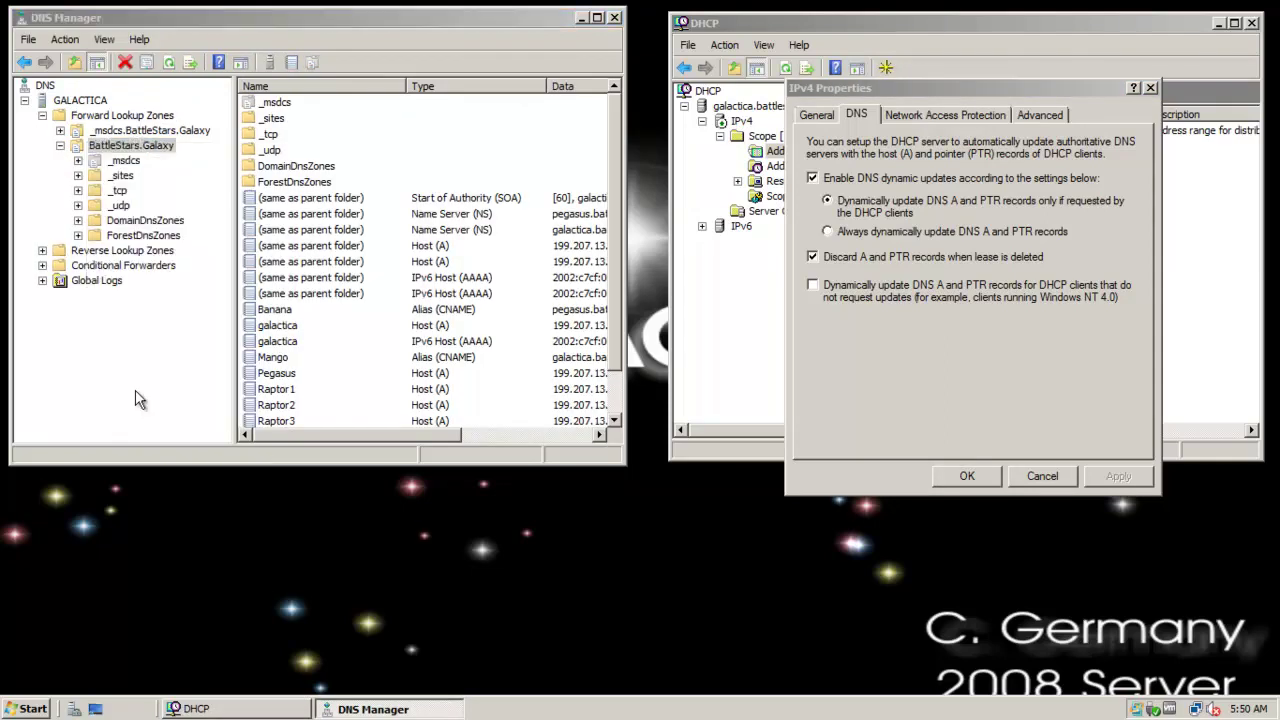
left_click_drag(341, 20, 408, 88)
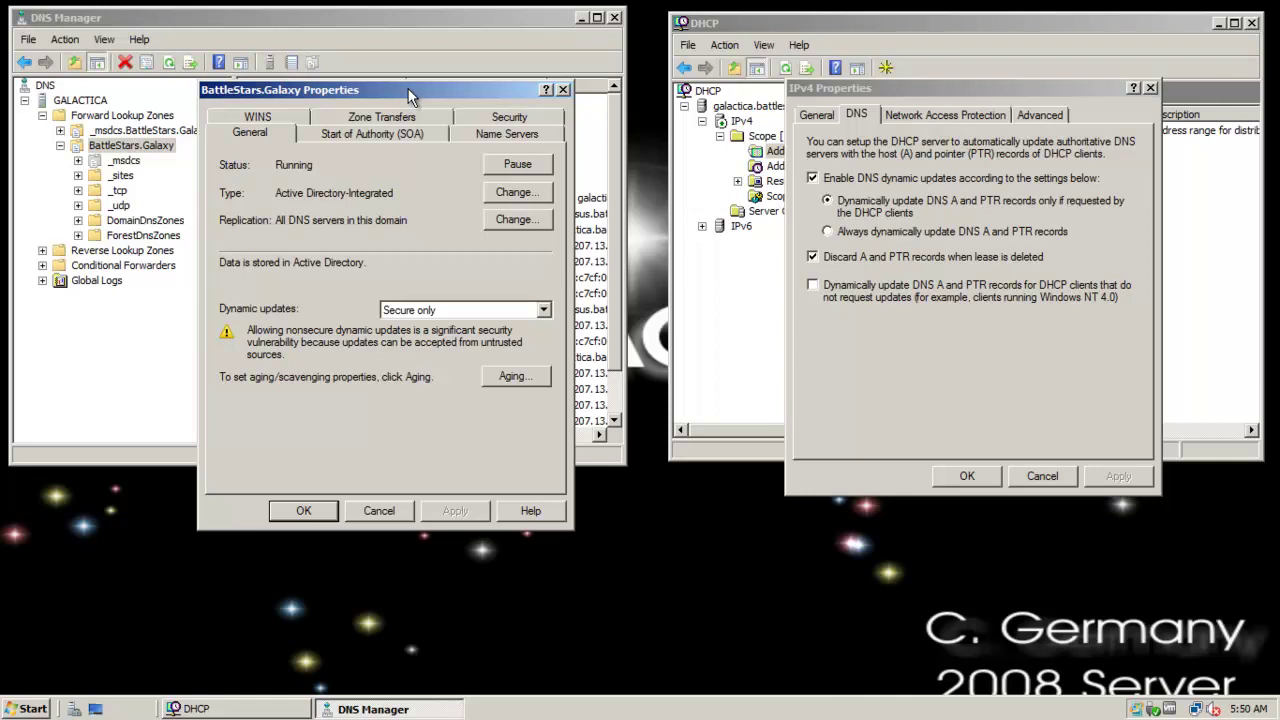
left_click(545, 310)
left_click(496, 324)
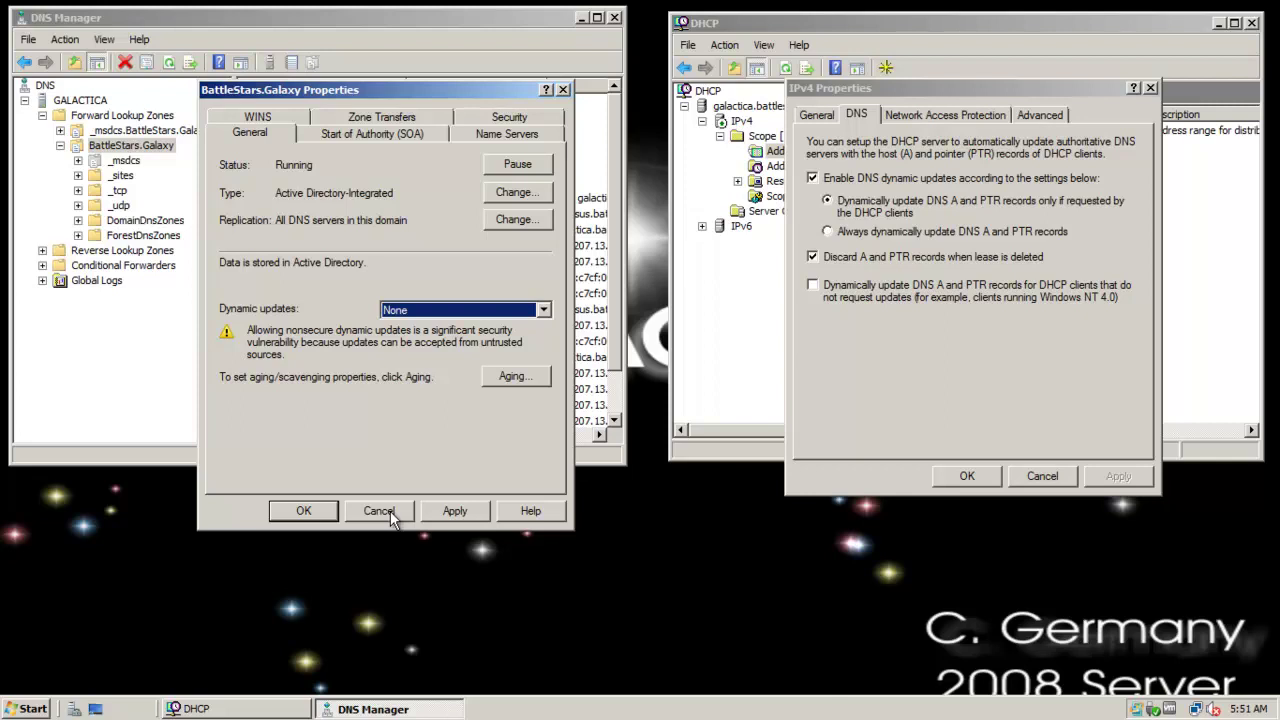
- Discard the None change, then set BattleStars.Galaxy dynamic updates to Nonsecure and secure
left_click(390, 511)
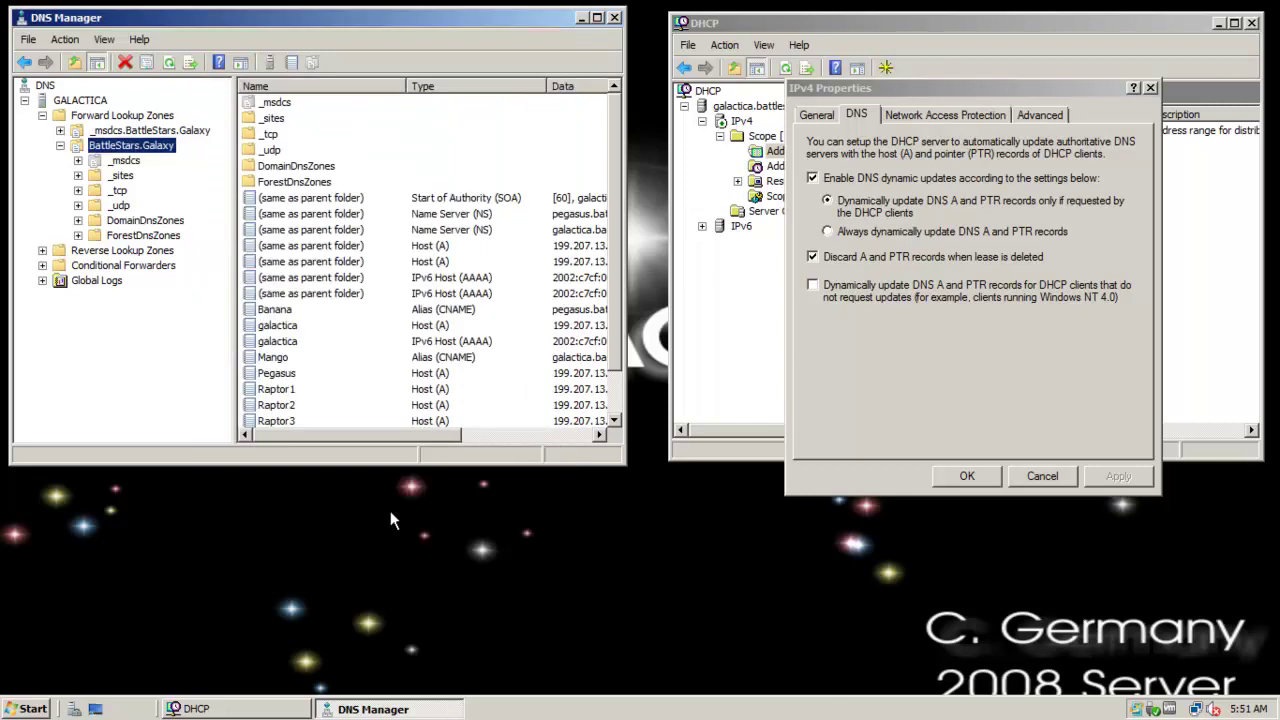
right_click(147, 143)
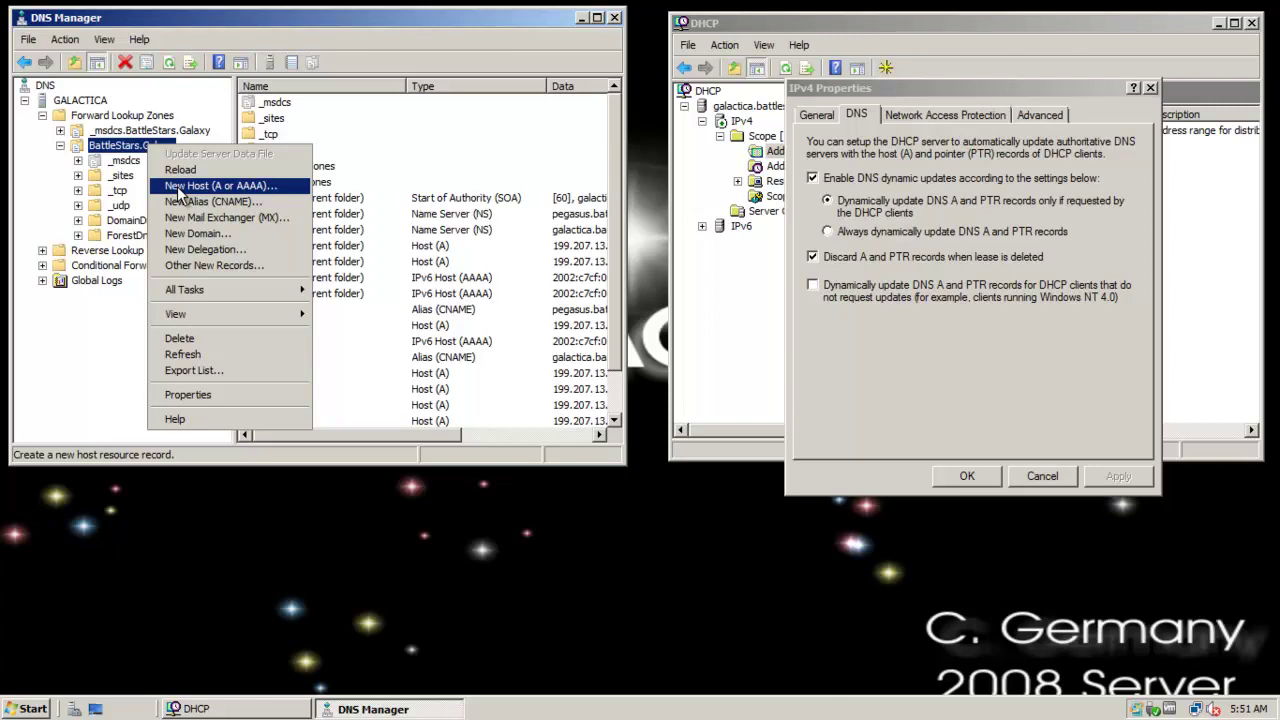
key("Escape")
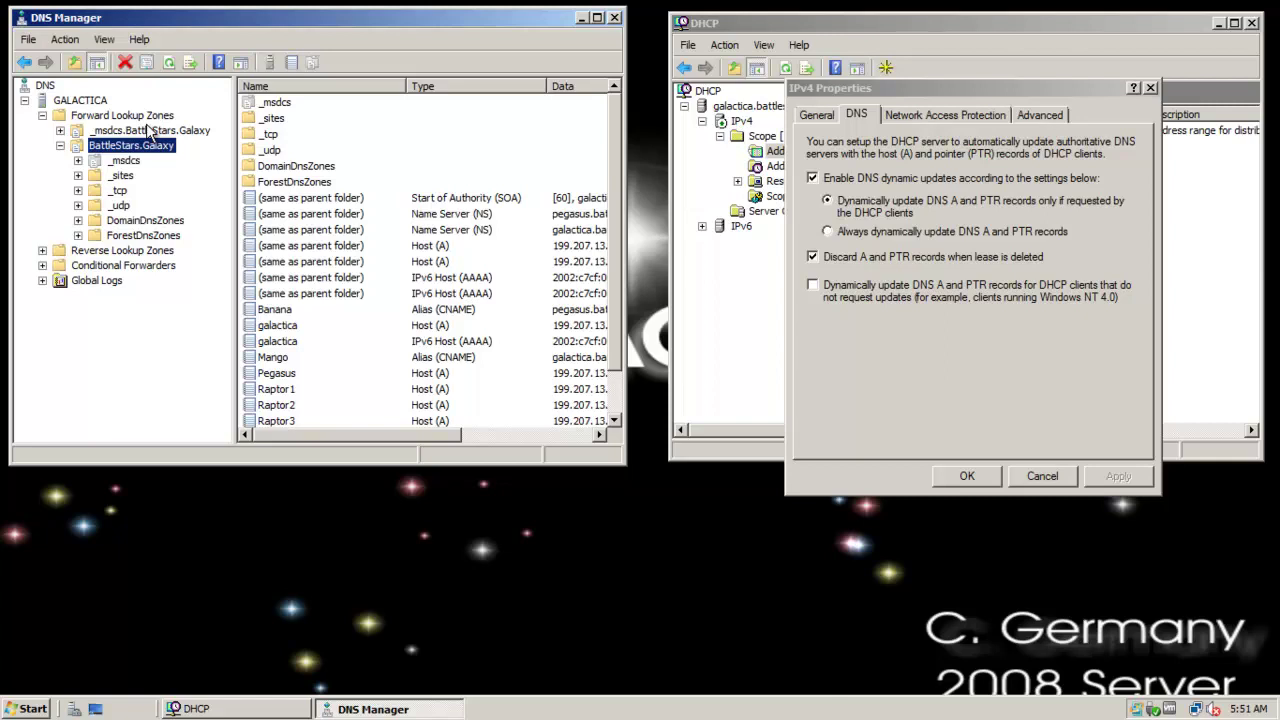
right_click(136, 147)
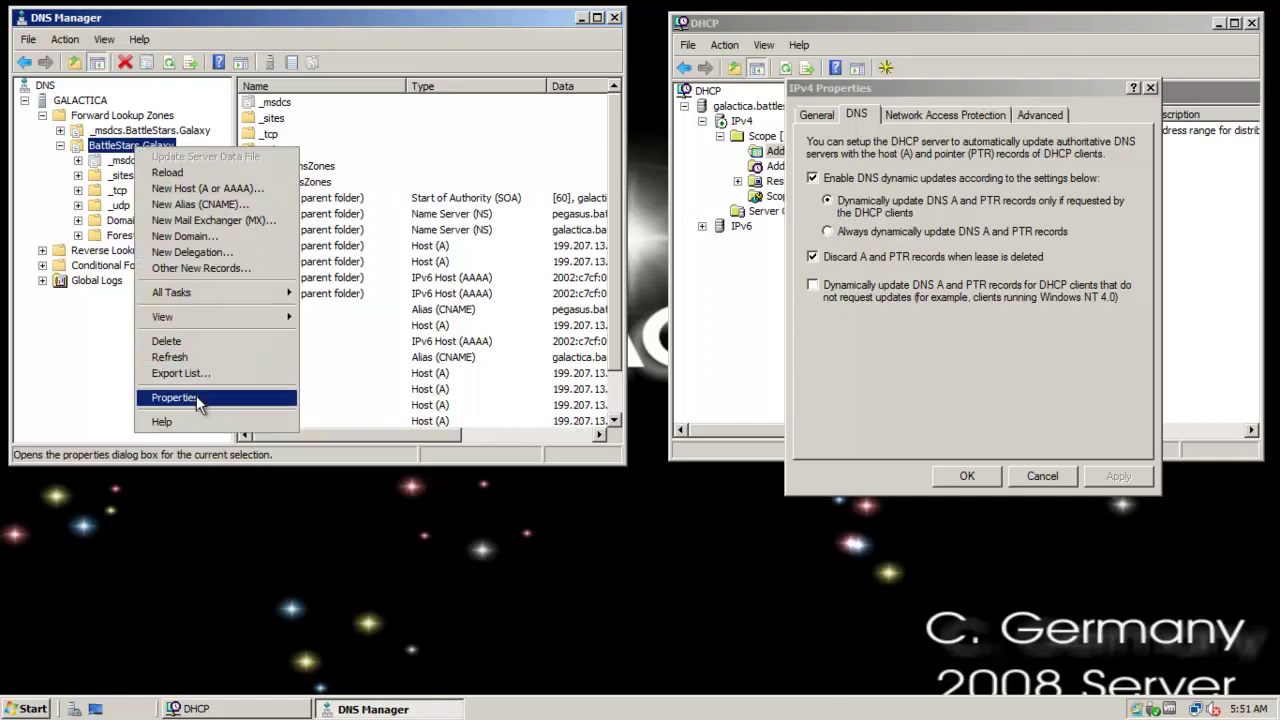
left_click(196, 397)
left_click(543, 311)
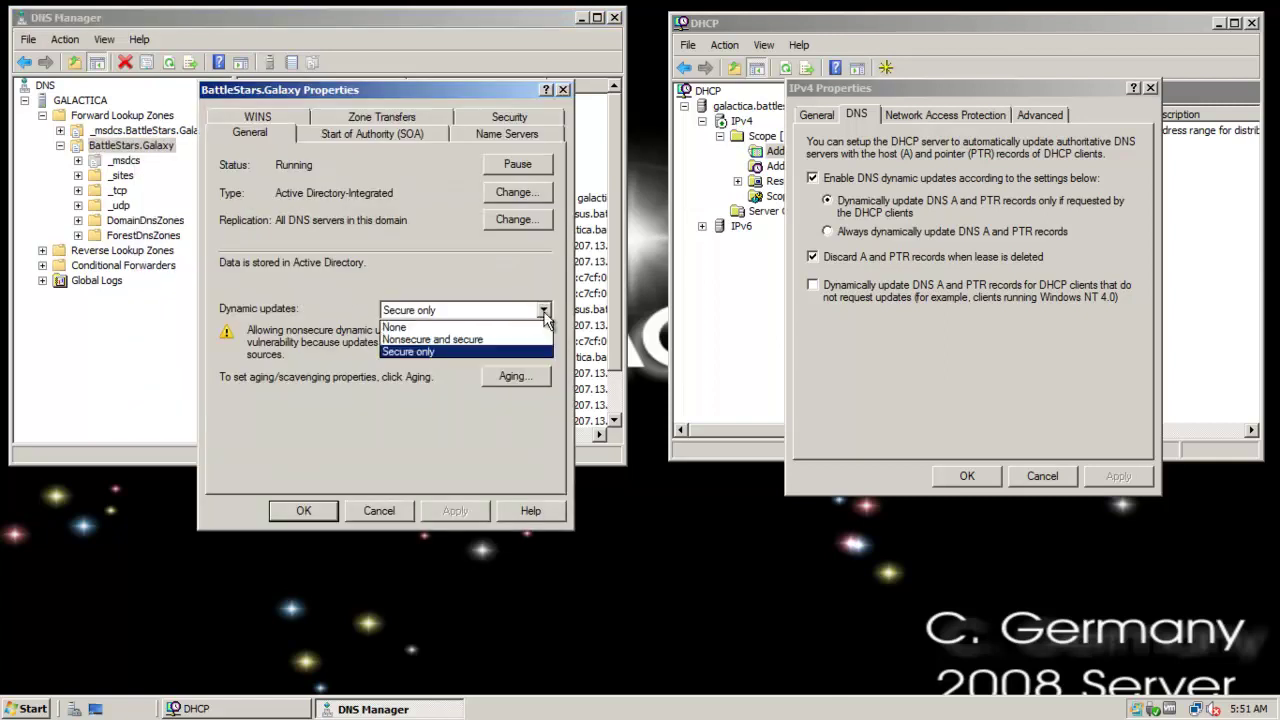
left_click(527, 347)
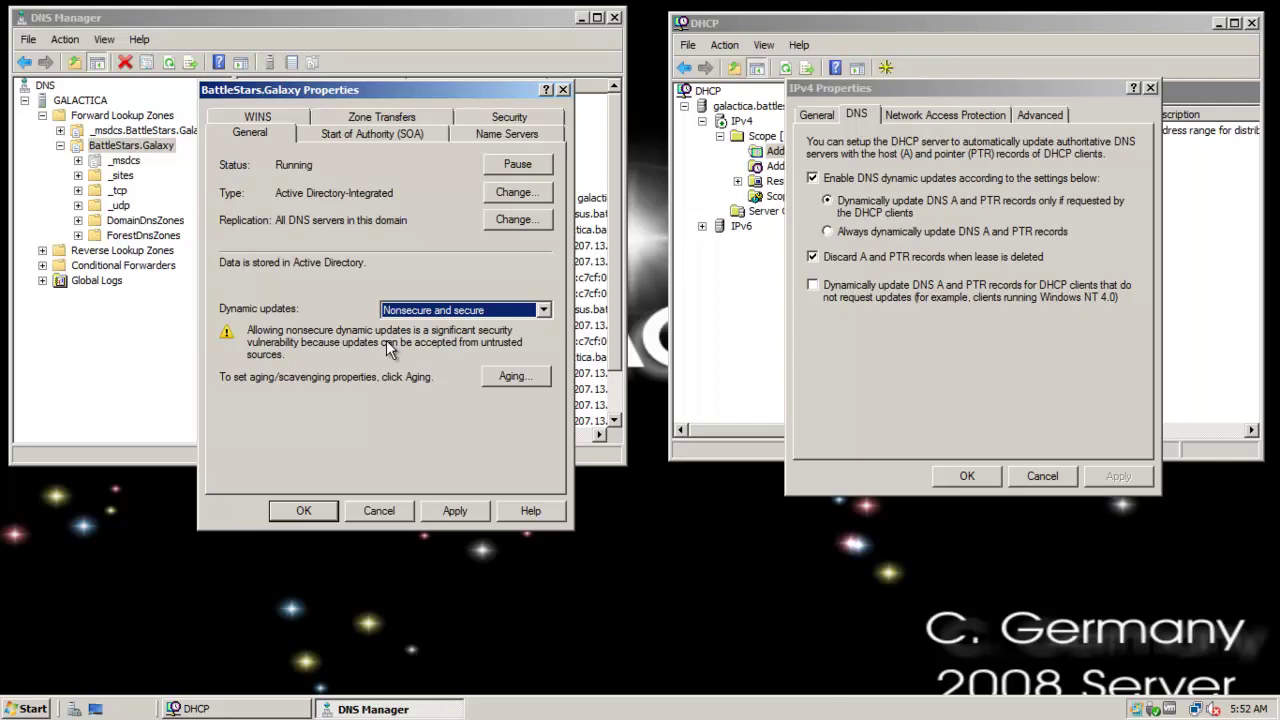
left_click_drag(258, 94, 738, 171)
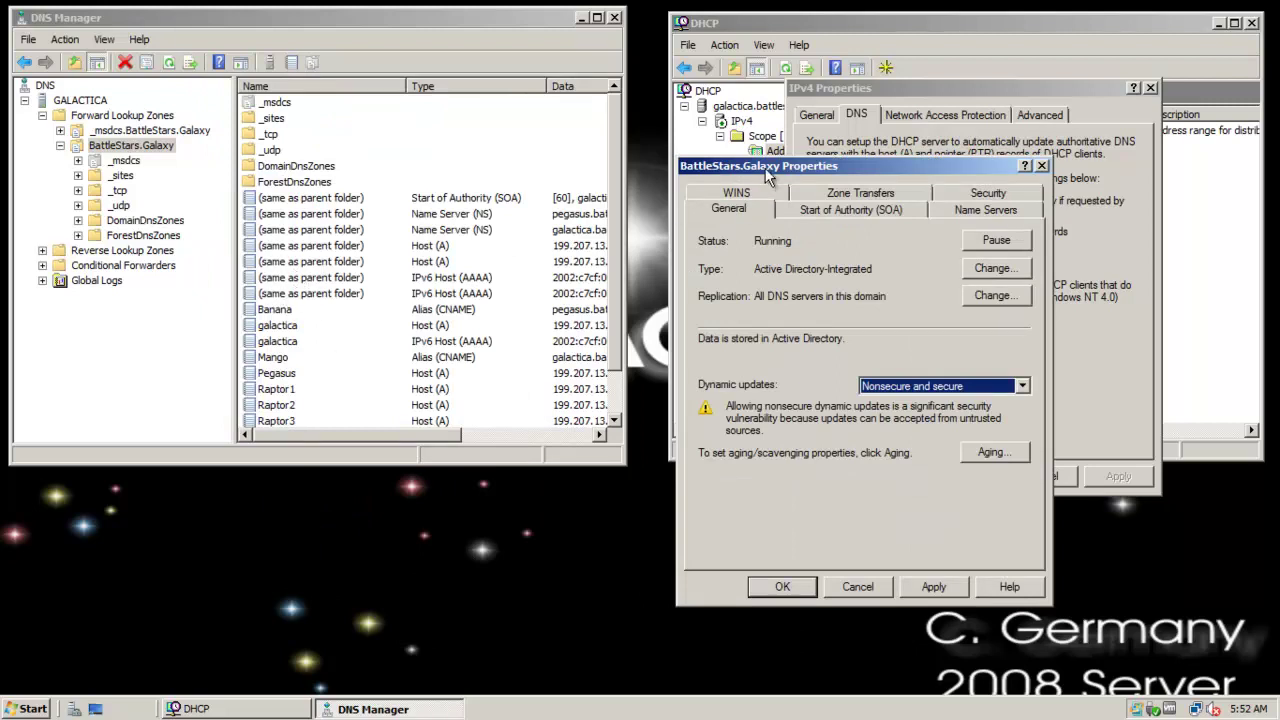
left_click_drag(768, 176, 706, 222)
left_click_drag(852, 214, 646, 506)
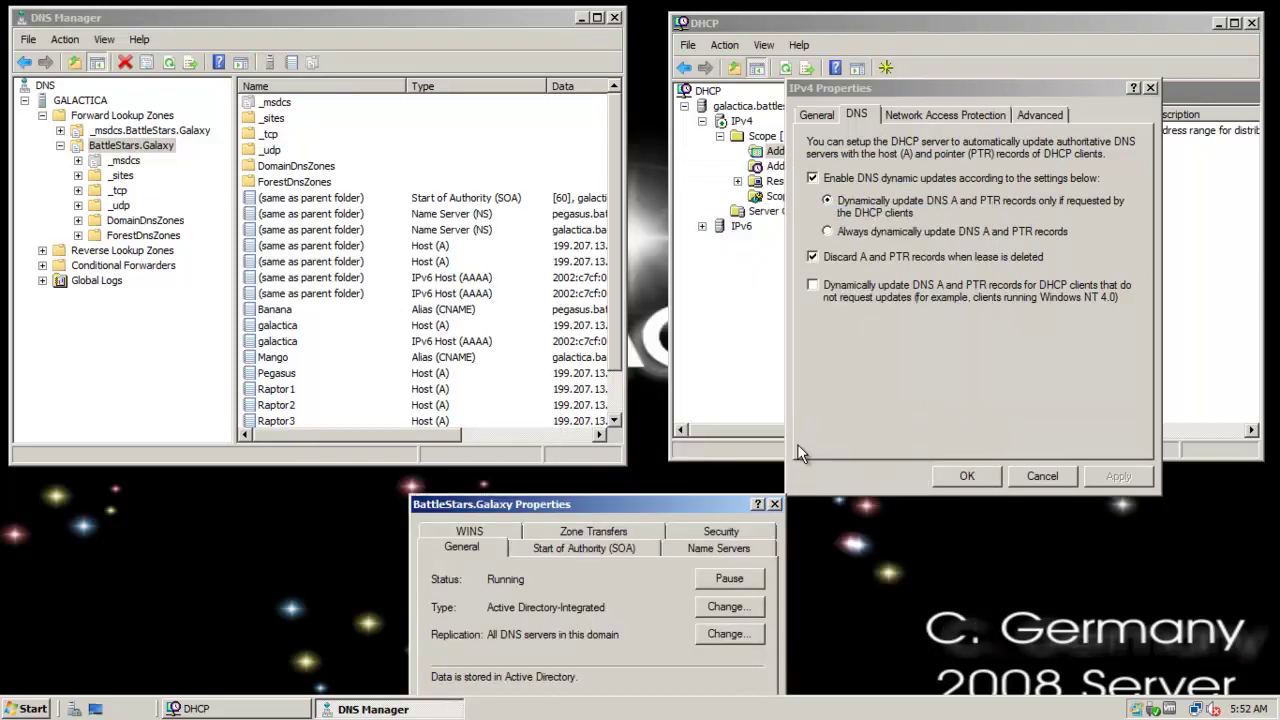
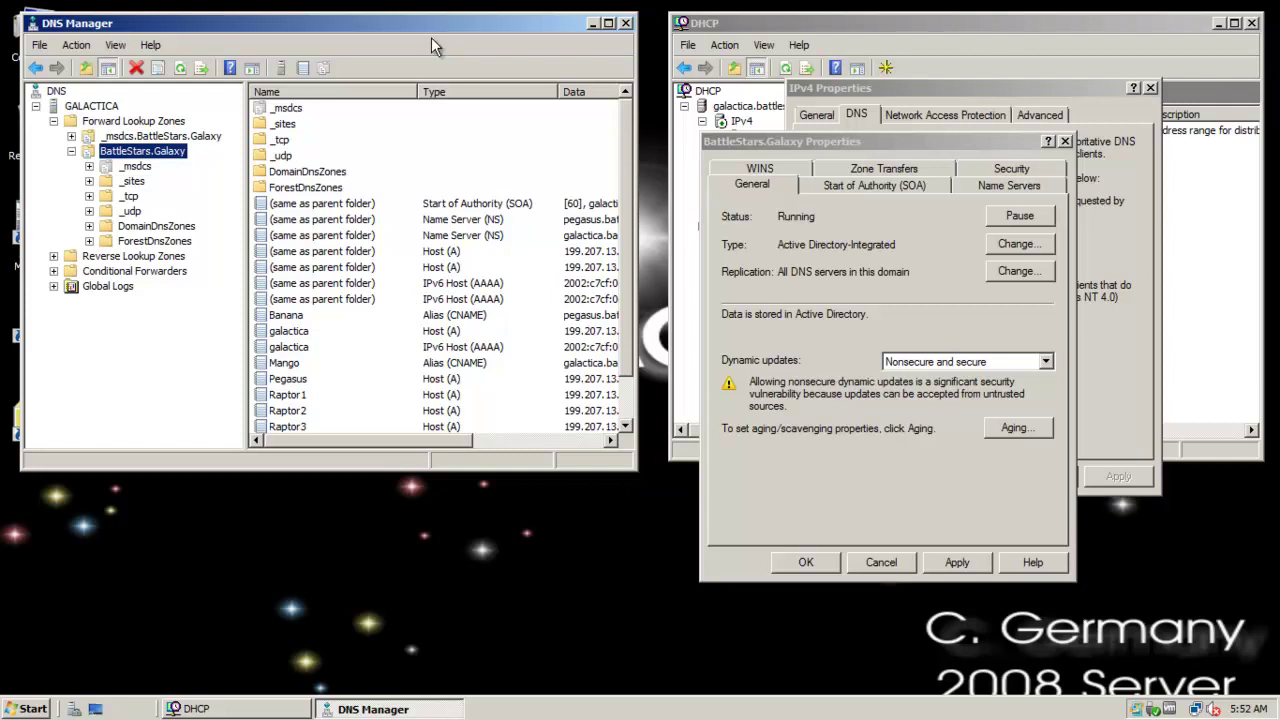
- Try Secure only and None for BattleStars.Galaxy dynamic updates, then finish on Nonsecure and secure and confirm
left_click_drag(769, 139, 319, 154)
left_click(604, 374)
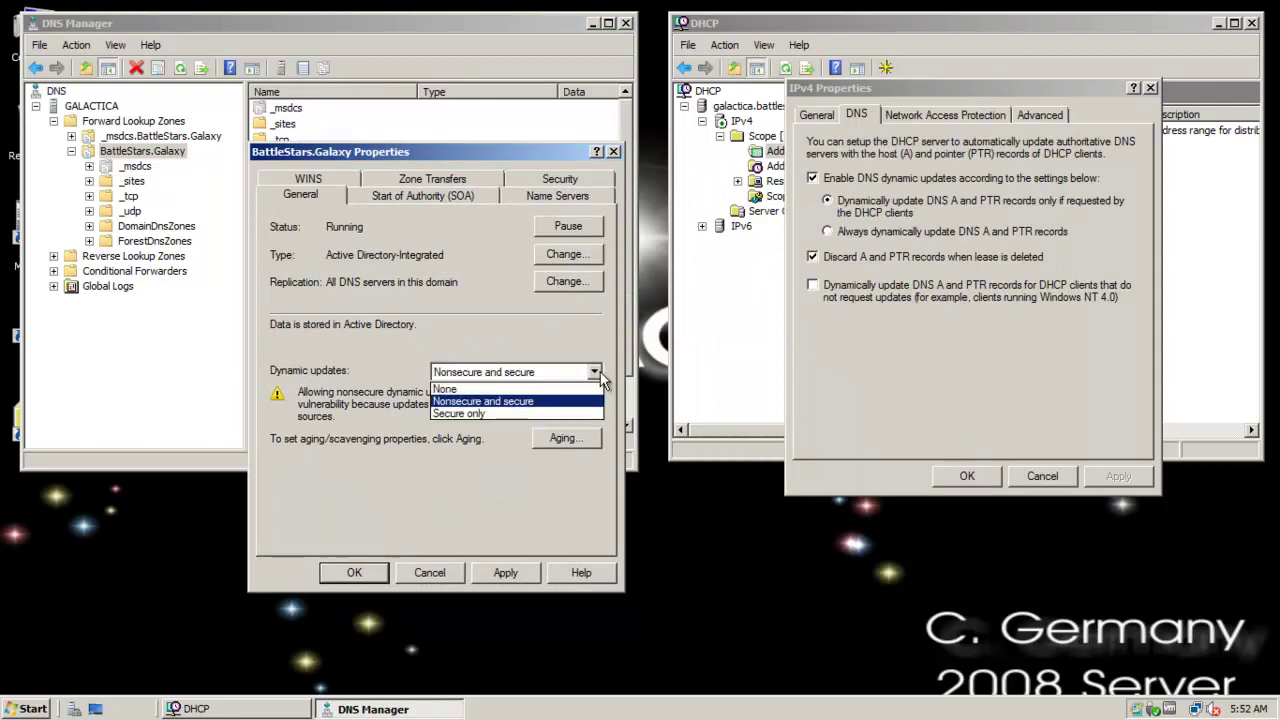
left_click(540, 411)
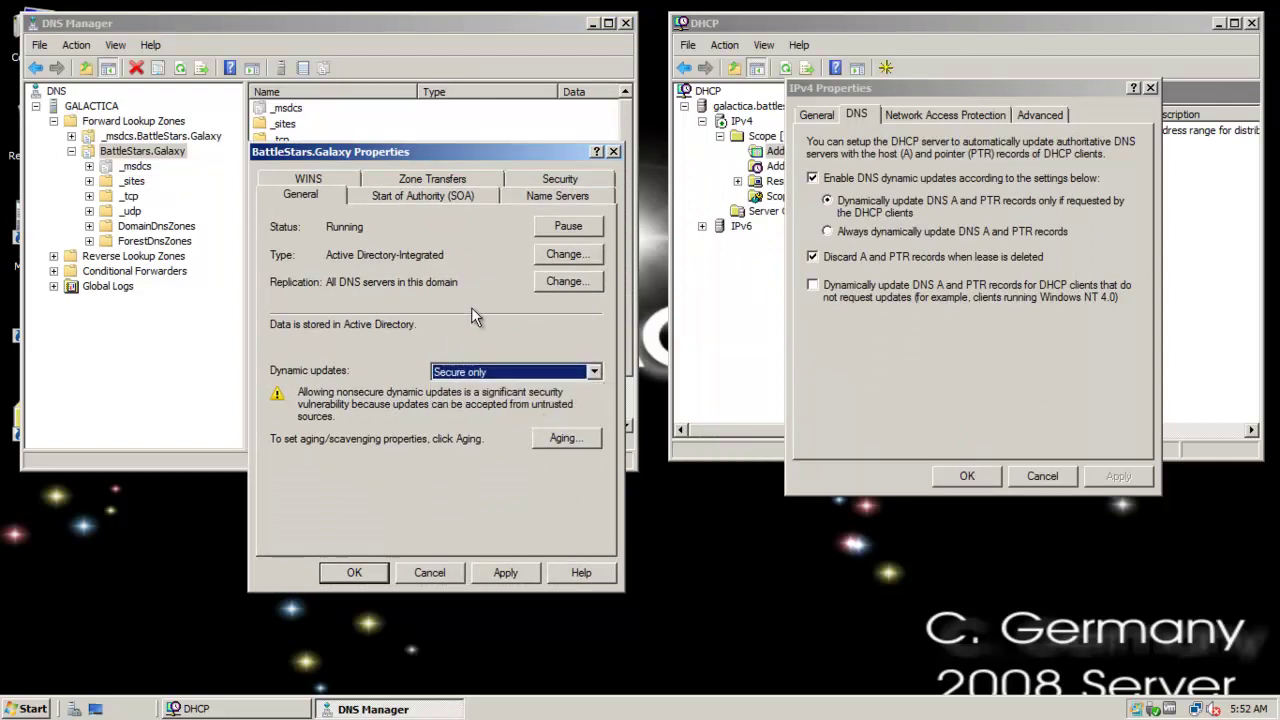
left_click(549, 378)
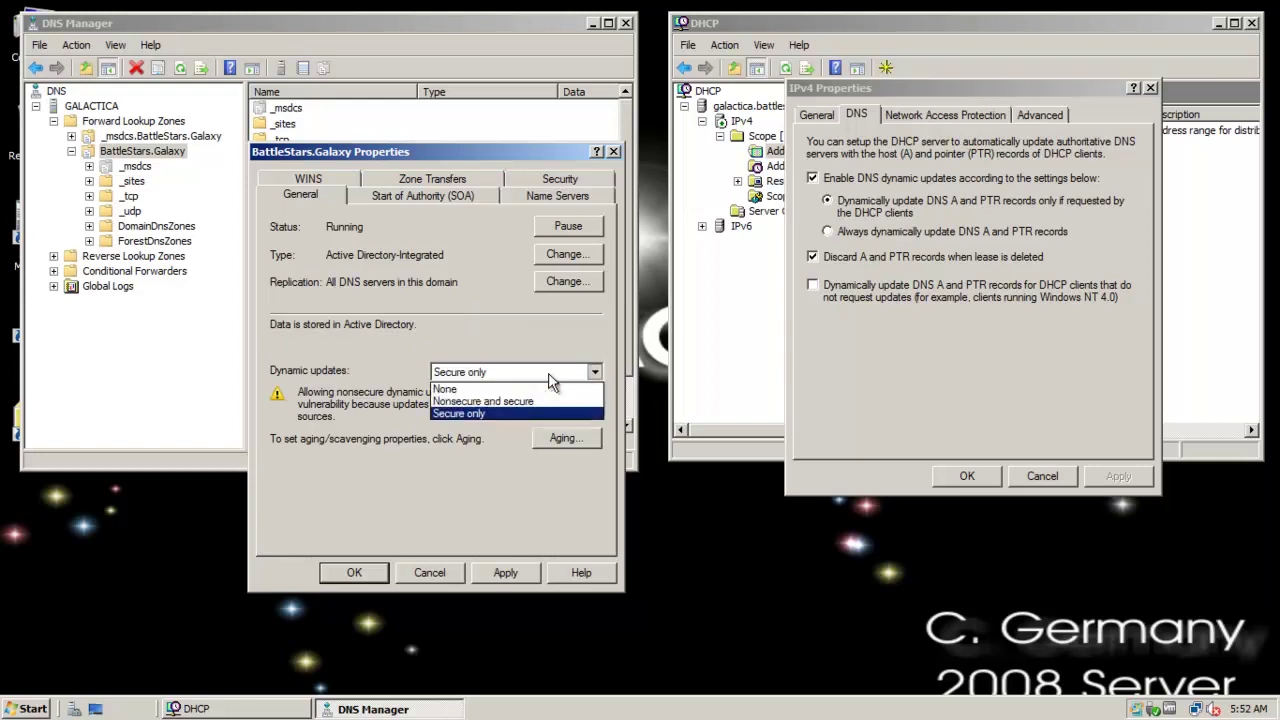
left_click(490, 401)
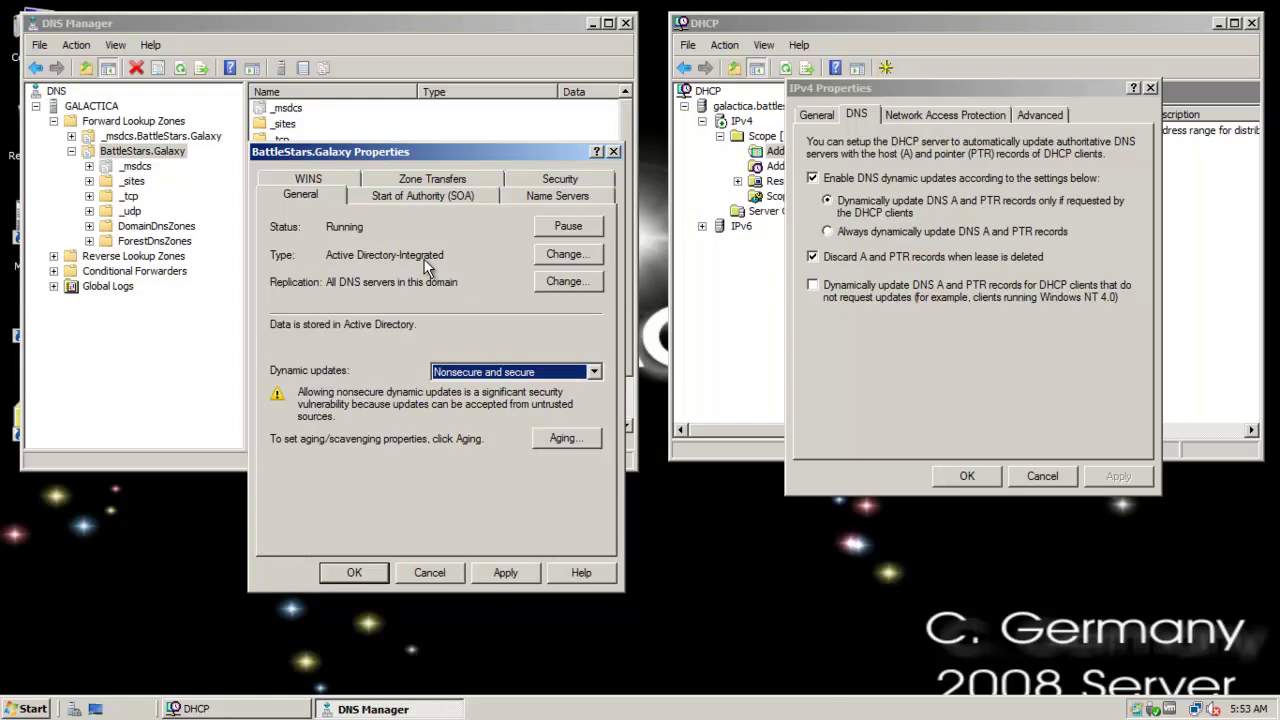
left_click(476, 374)
left_click(470, 414)
left_click(498, 372)
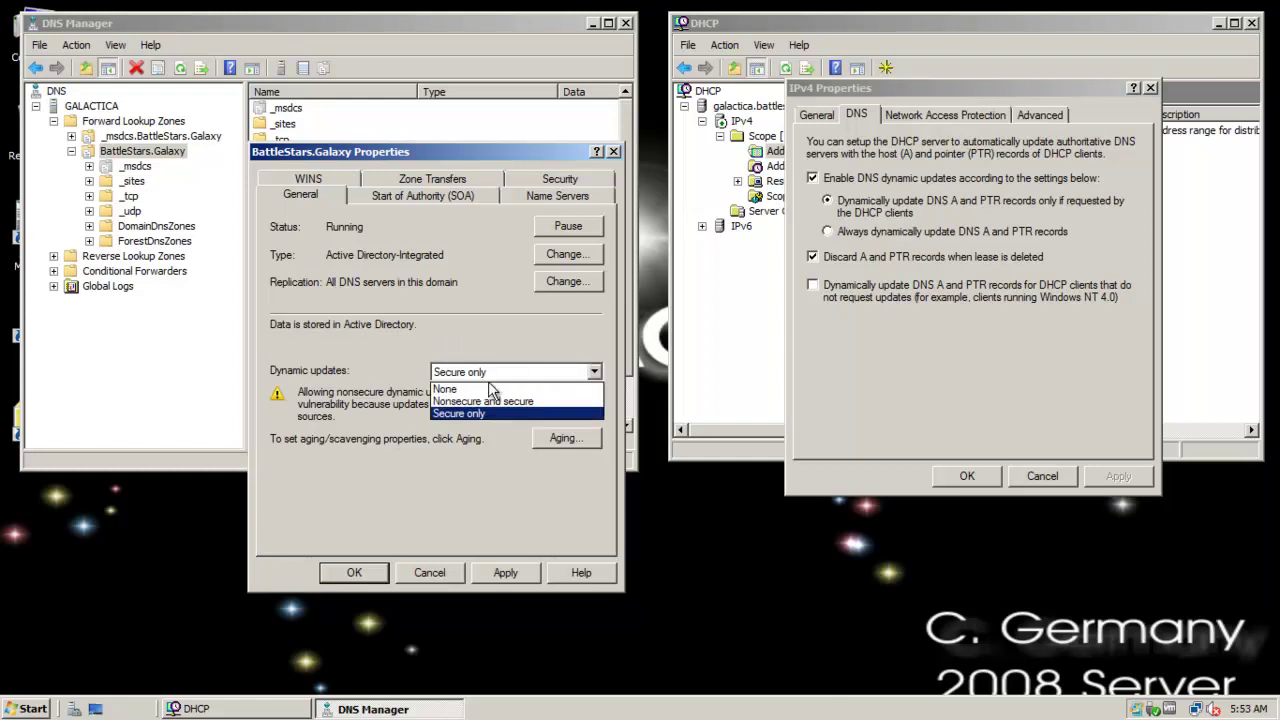
left_click(490, 390)
left_click(496, 373)
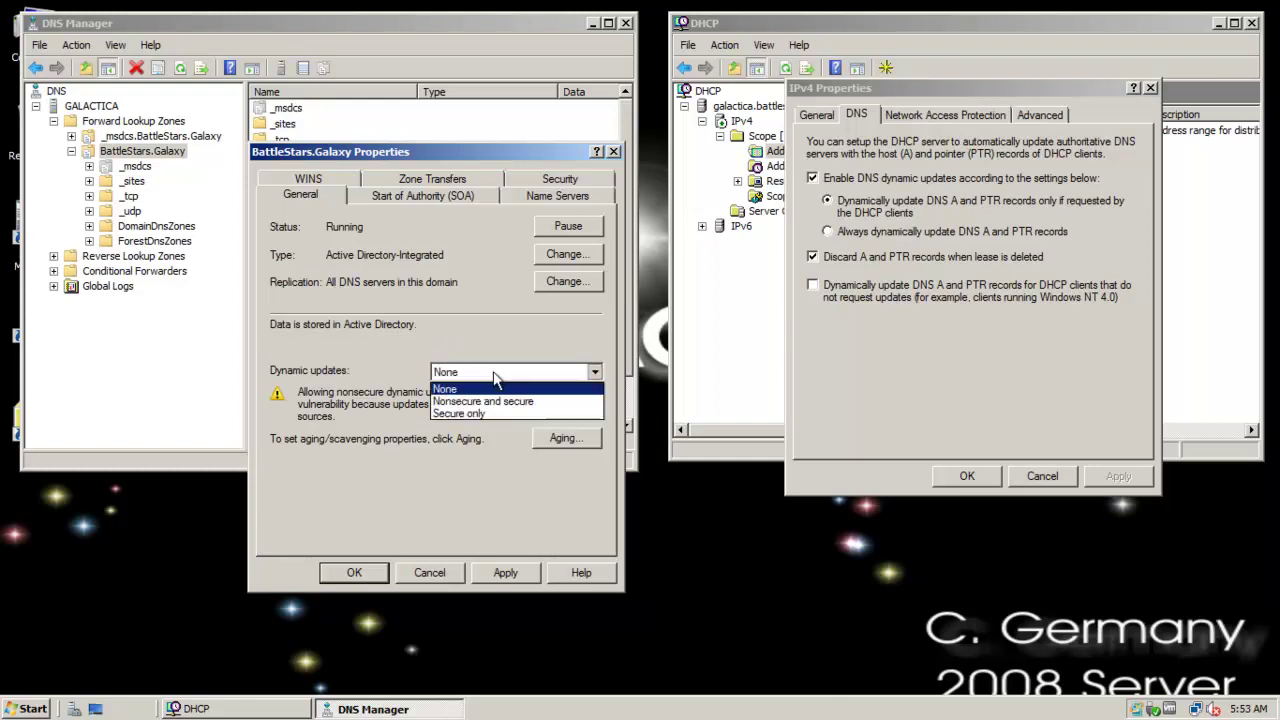
left_click(493, 402)
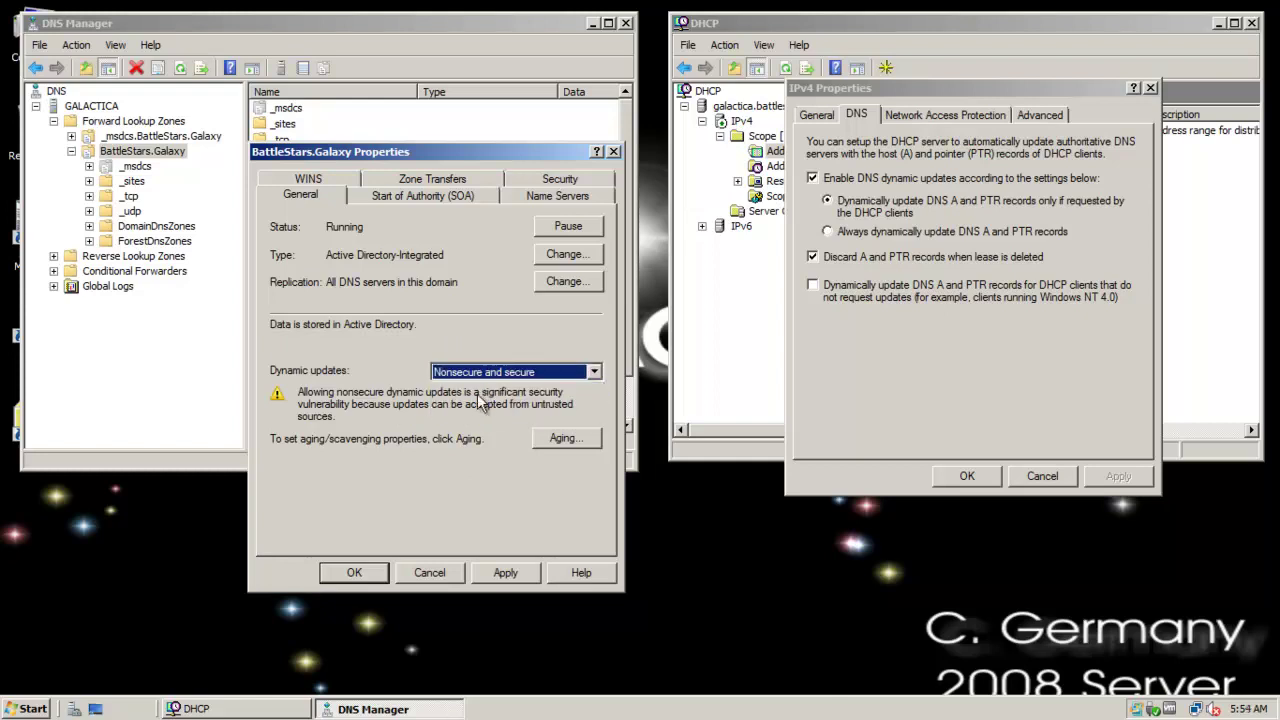
left_click(354, 572)
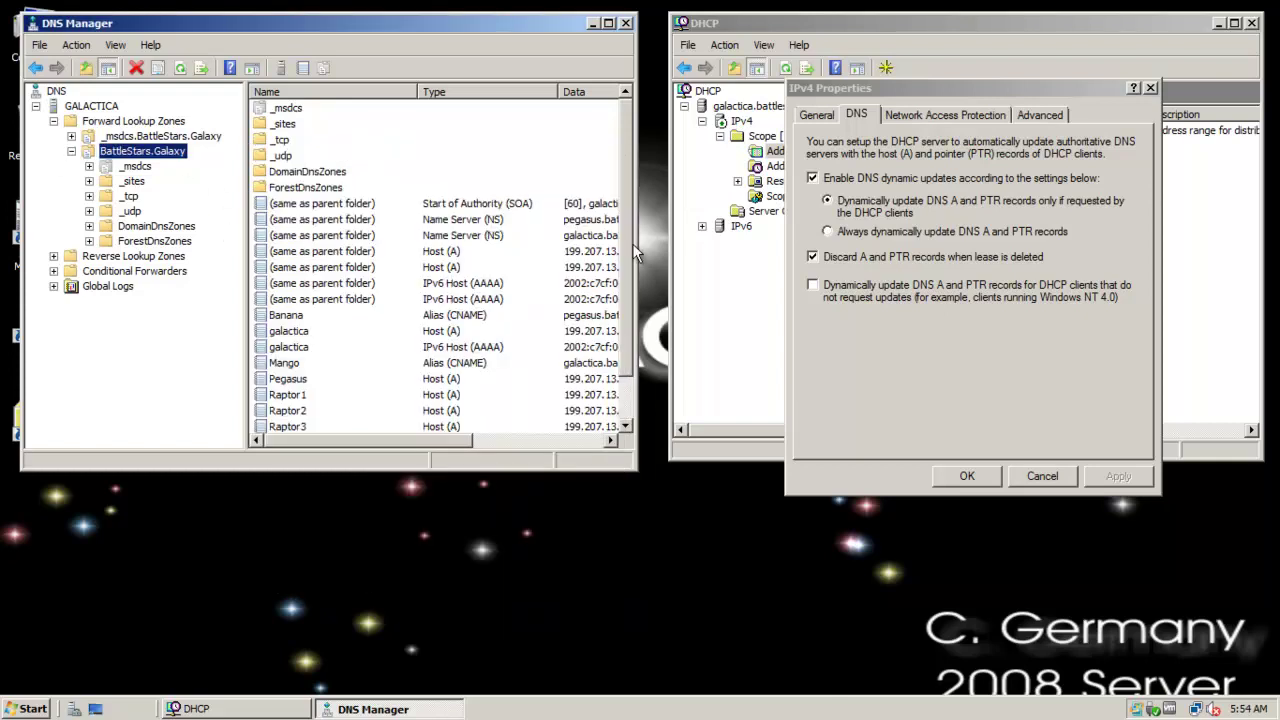
- On the IPv4 DNS tab, keep dynamic updates enabled and also update records for non-requesting clients
left_click(945, 90)
left_click_drag(945, 90, 875, 147)
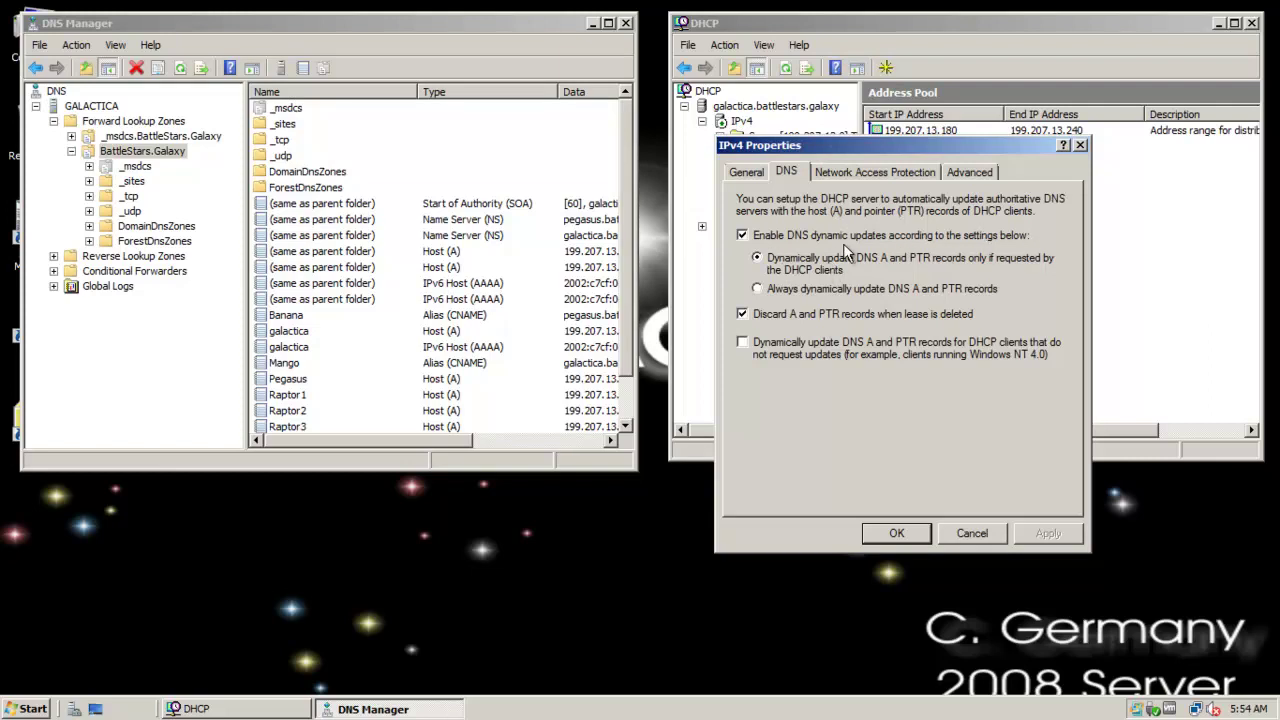
left_click(742, 236)
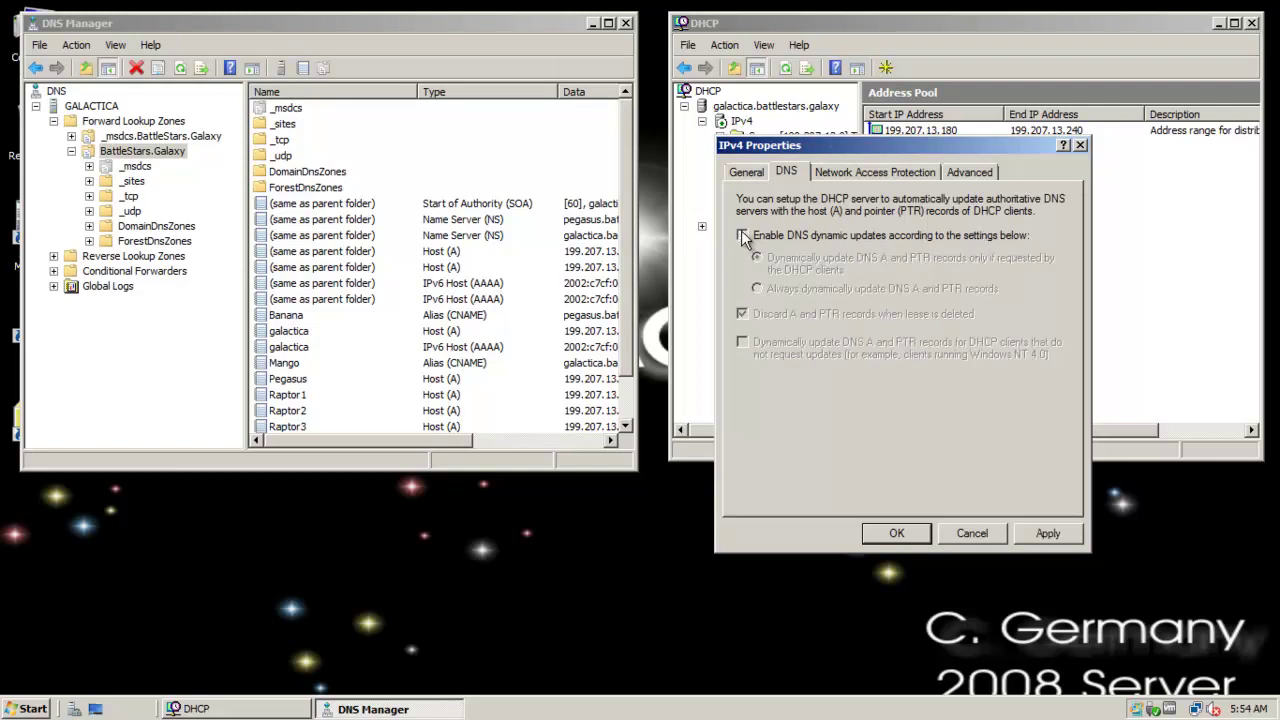
left_click(742, 235)
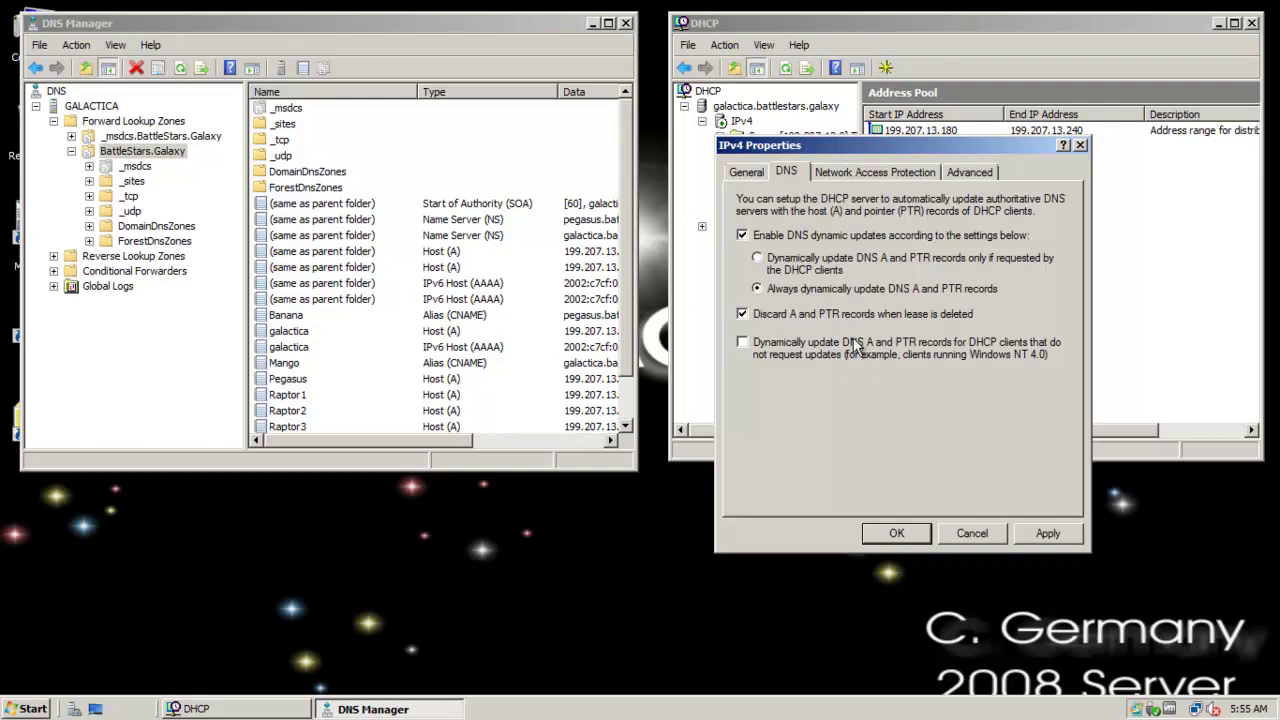
left_click(746, 347)
- Save the IPv4 DNS update settings and show the 199.207.13.0 scope's empty Address Leases
left_click(894, 531)
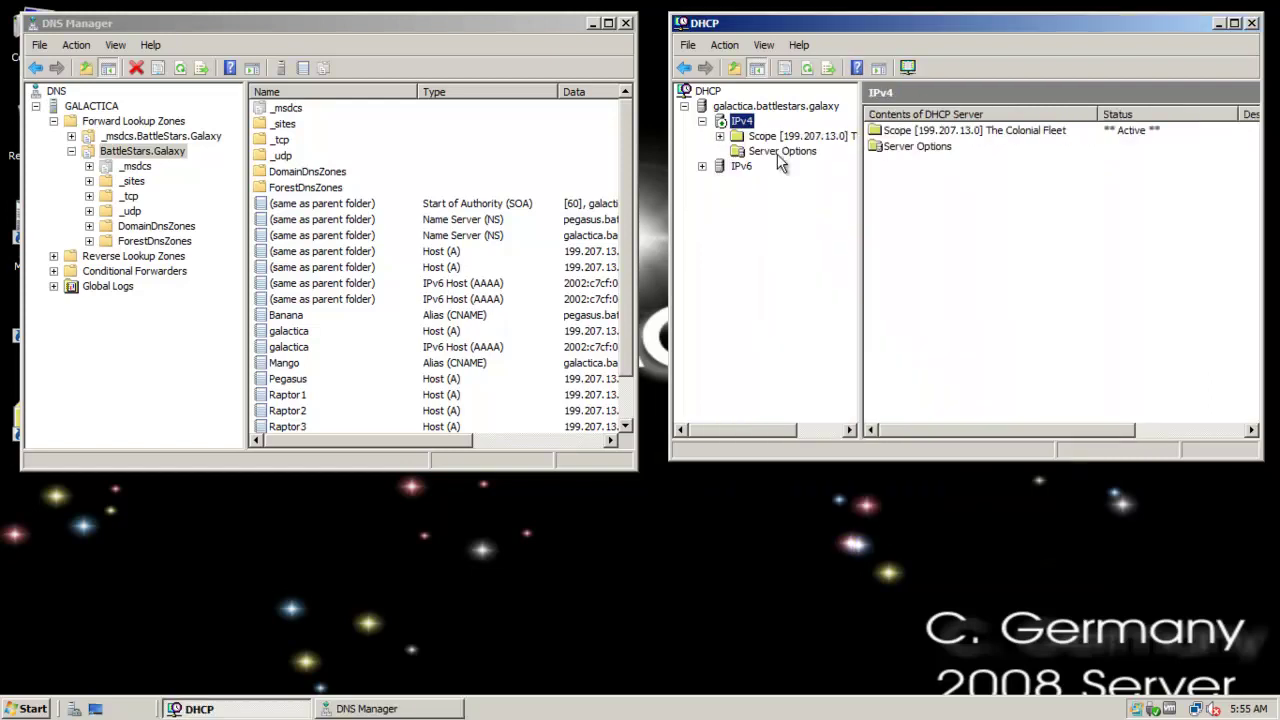
left_click(720, 136)
left_click(785, 166)
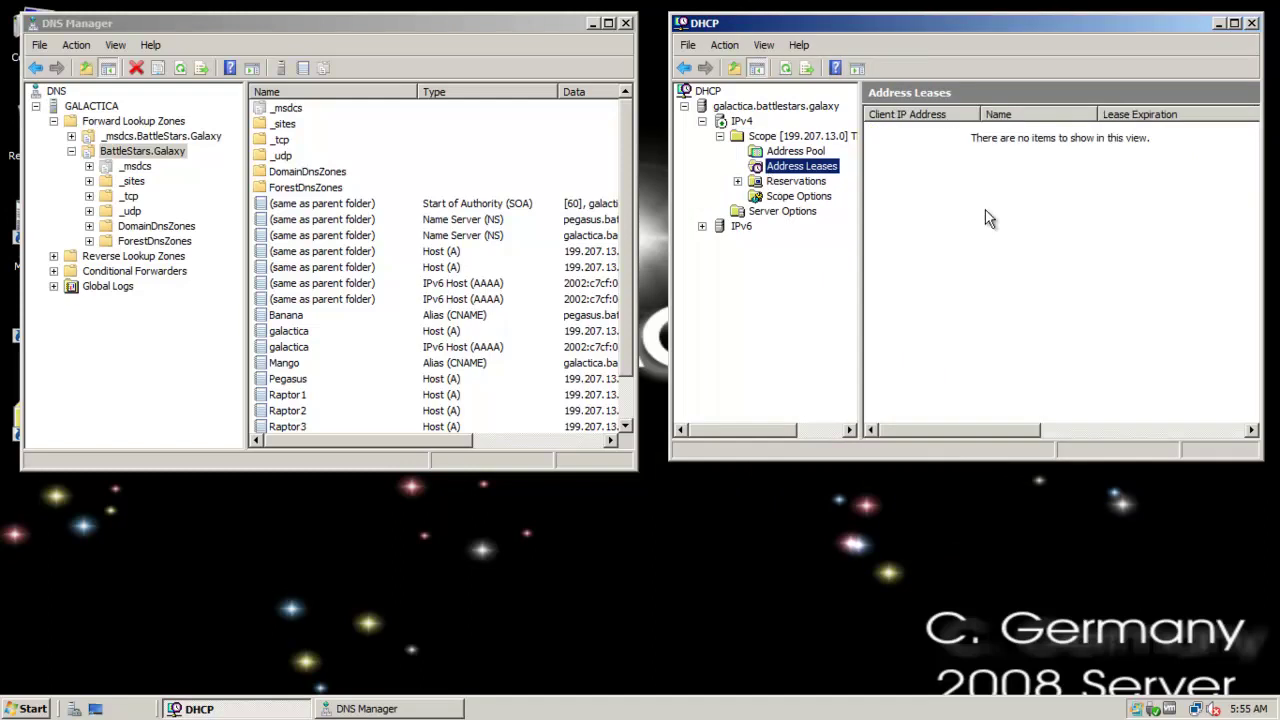
left_click(806, 167)
mouse_move(793, 22)
left_mouse_down()
mouse_move(785, 42)
mouse_move(775, 37)
left_mouse_up()
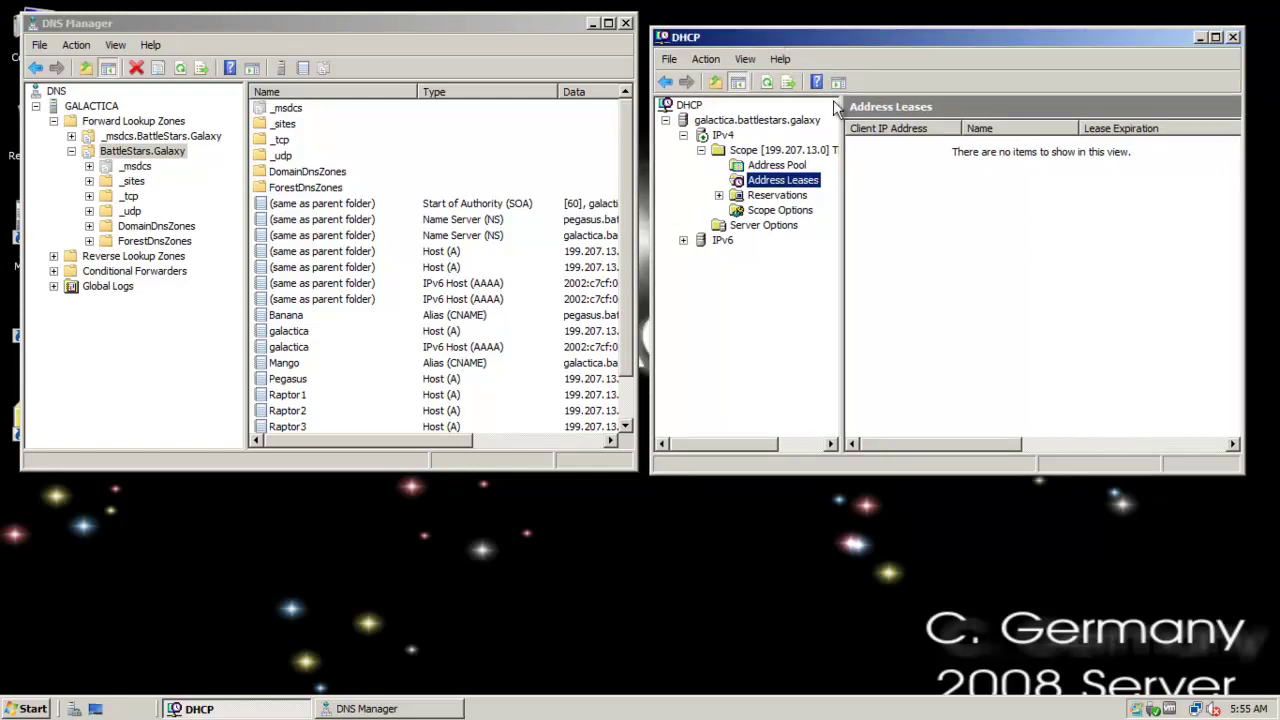
- Review the BattleStars.Galaxy zone properties in DNS Manager and close them without changes
right_click(140, 157)
key("Escape")
right_click(140, 157)
left_click(242, 399)
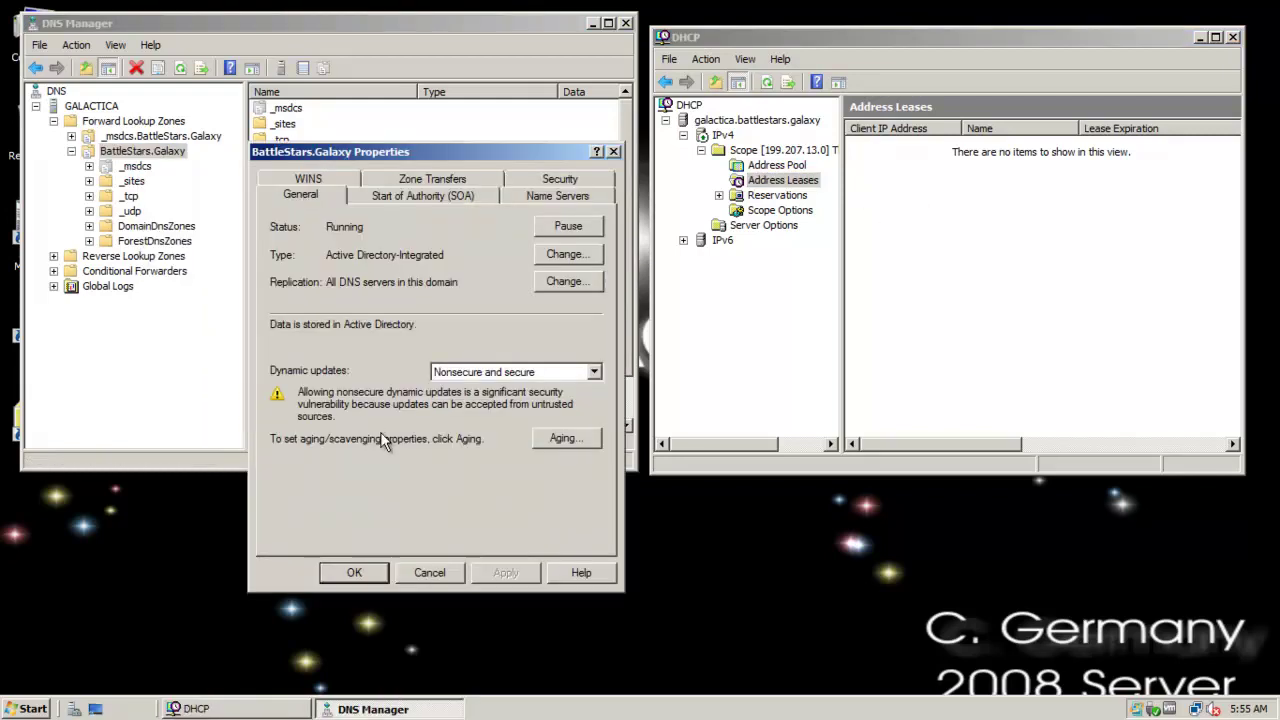
left_click(431, 573)
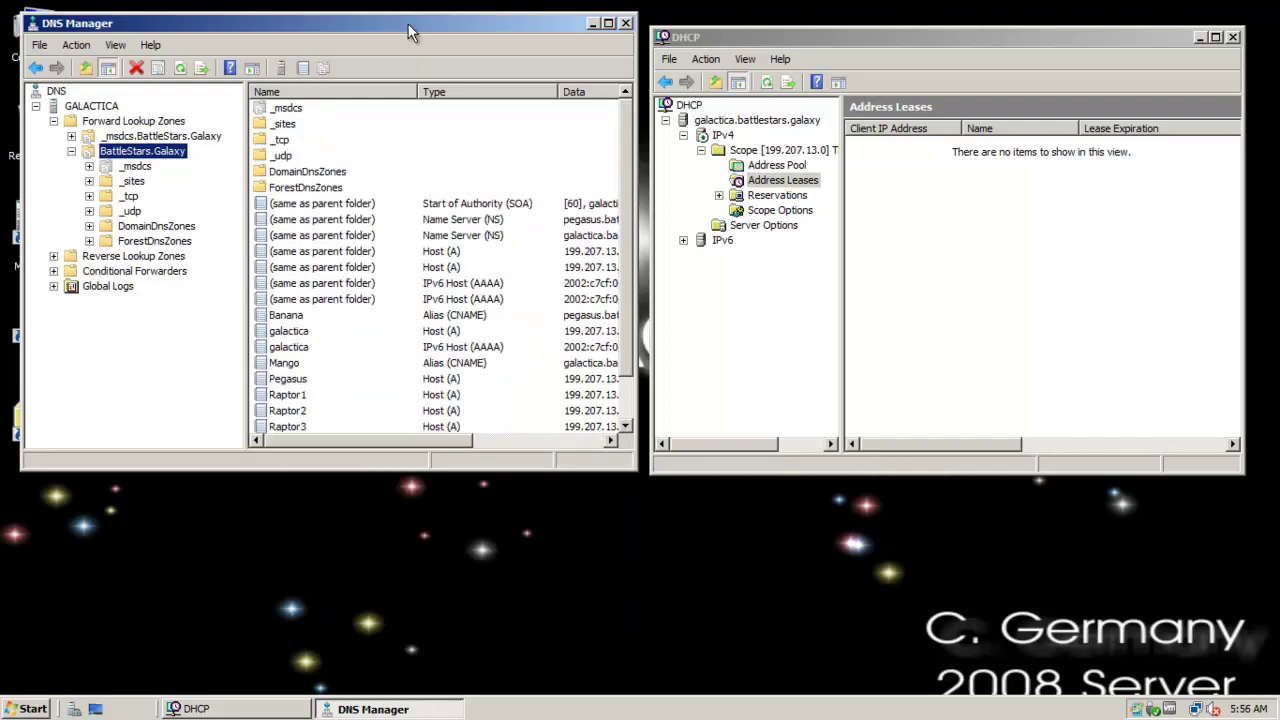
left_click_drag(745, 37, 739, 23)
right_click(152, 152)
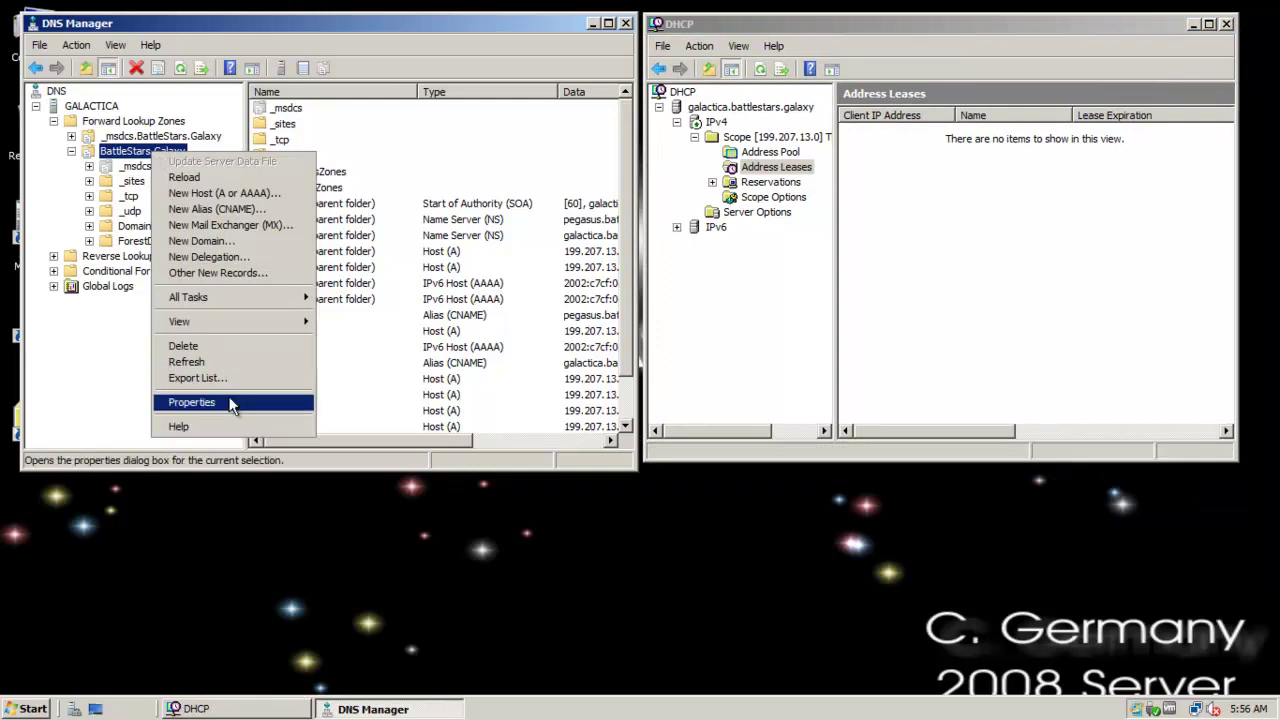
left_click(234, 403)
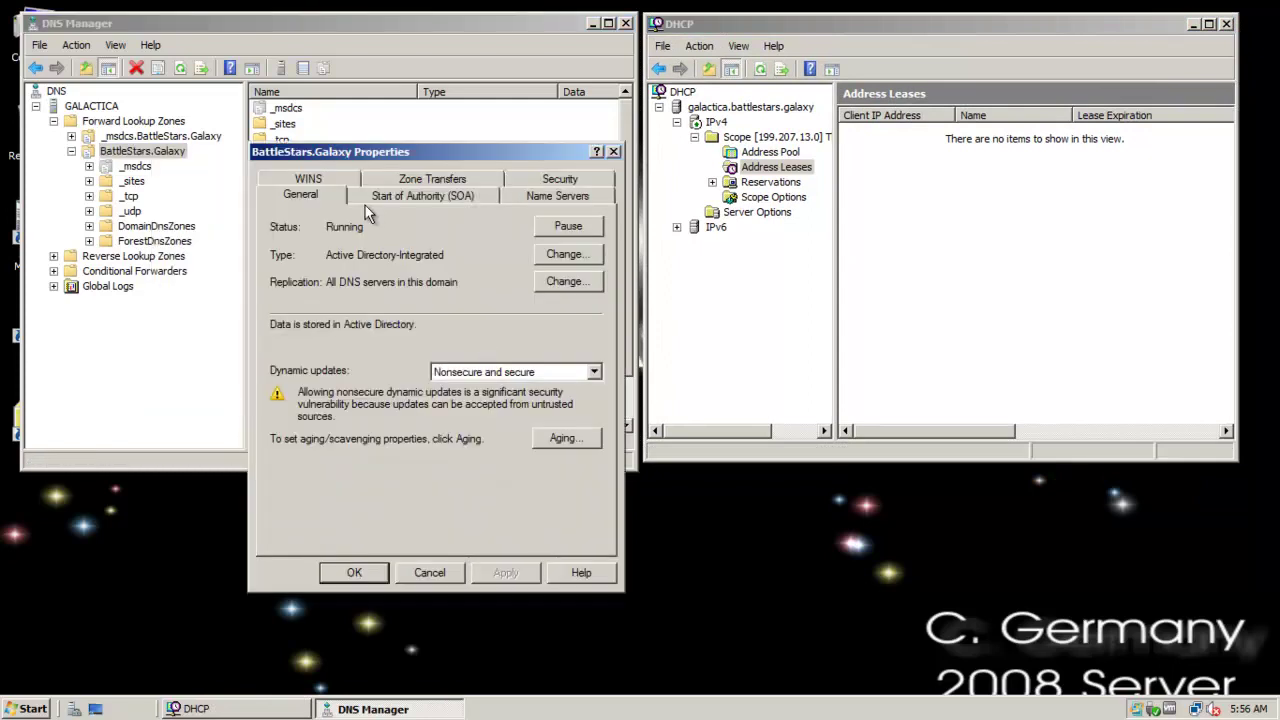
left_click_drag(340, 150, 637, 112)
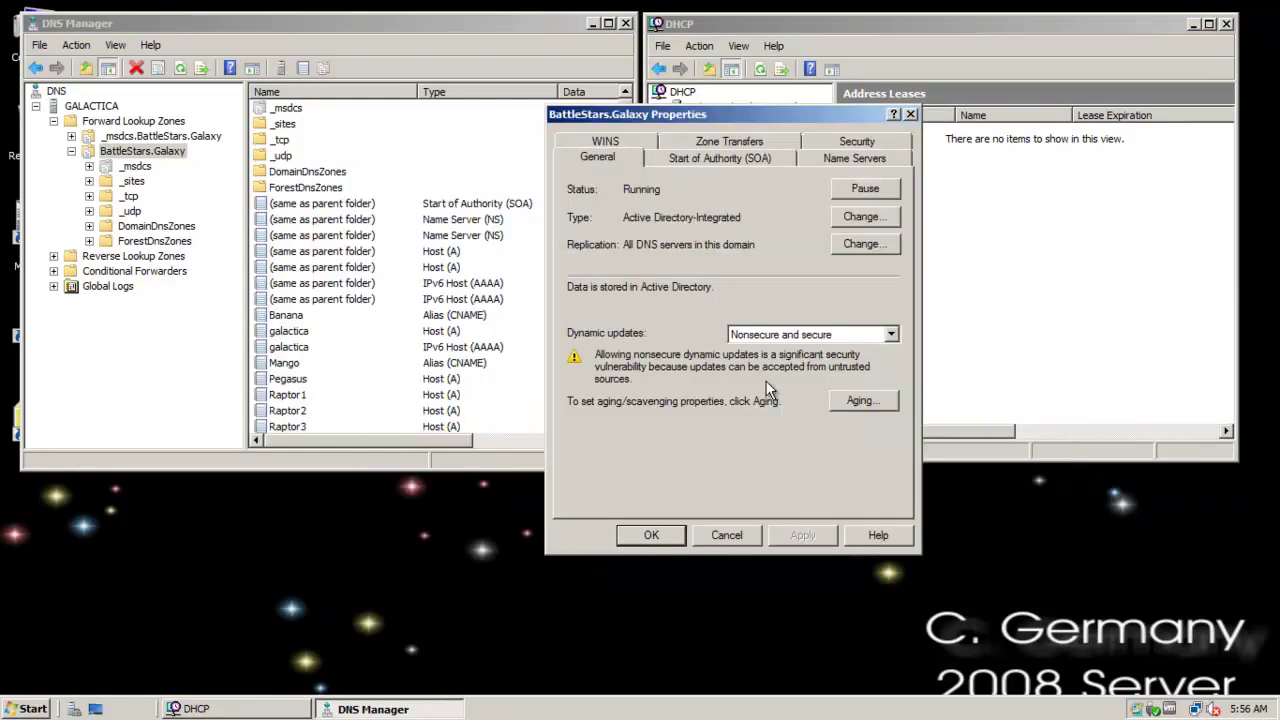
left_click(652, 535)
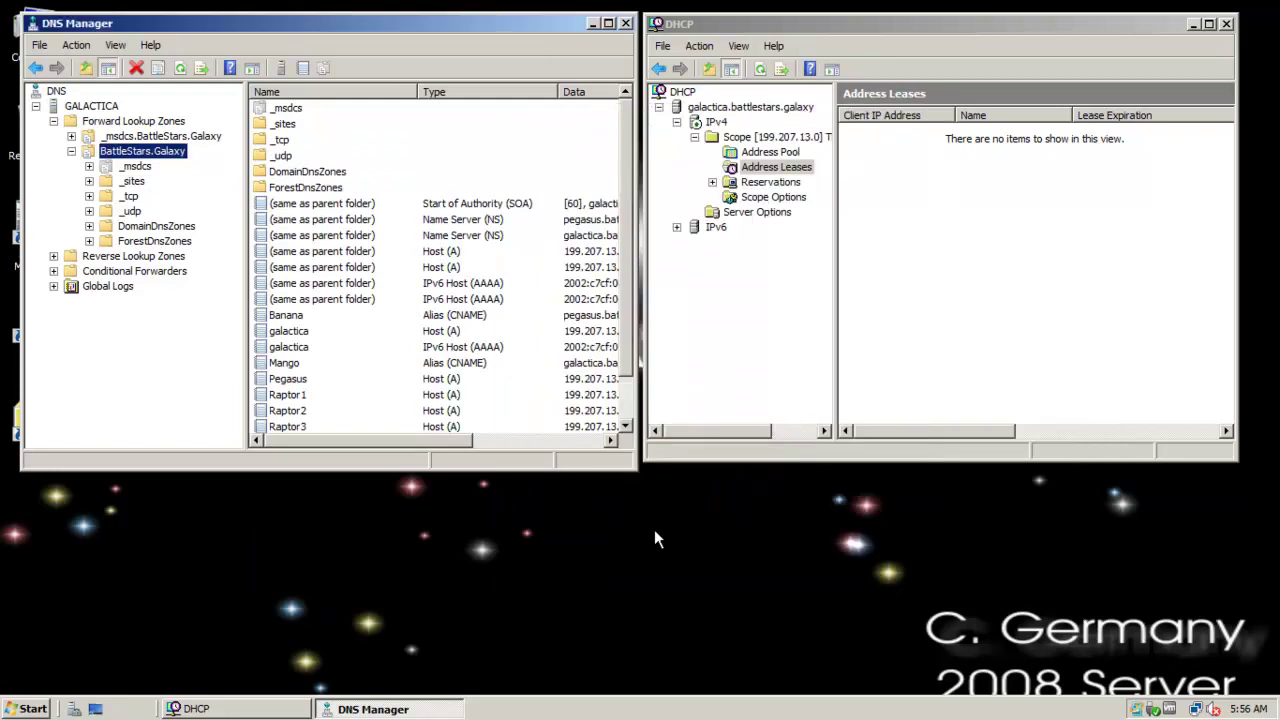
left_click(732, 32)
left_click(462, 30)
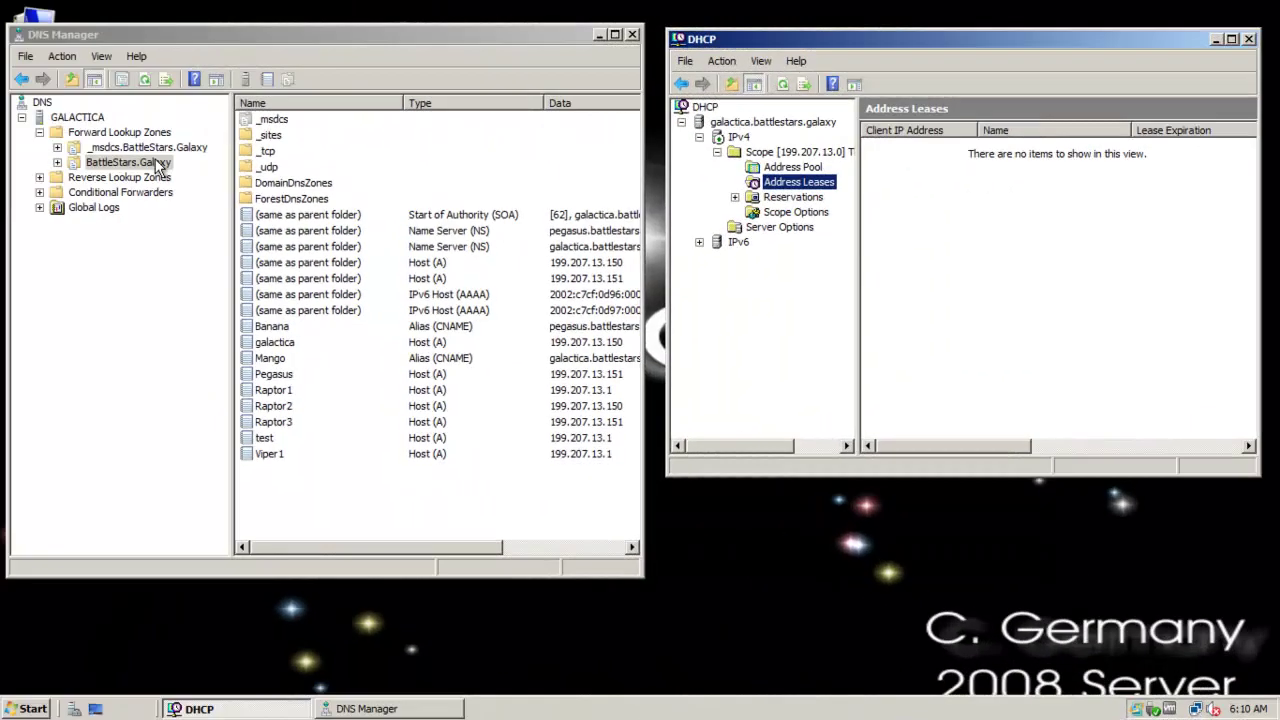
- Reopen the BattleStars.Galaxy zone properties from its context menu
right_click(153, 158)
left_click(225, 410)
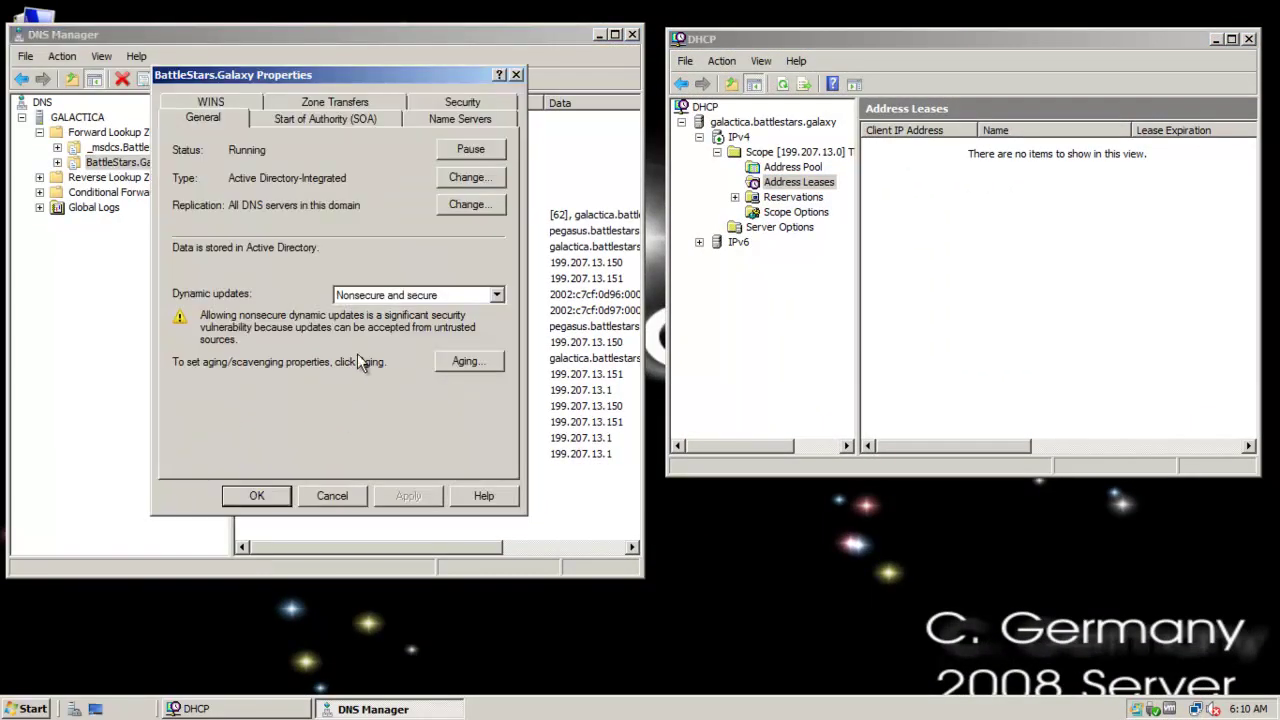
- Give DHCP's IPv4 server the BATTLESTARS.GALAXY domain administrator credentials and password for DNS dynamic updates
left_click(257, 495)
left_click(851, 41)
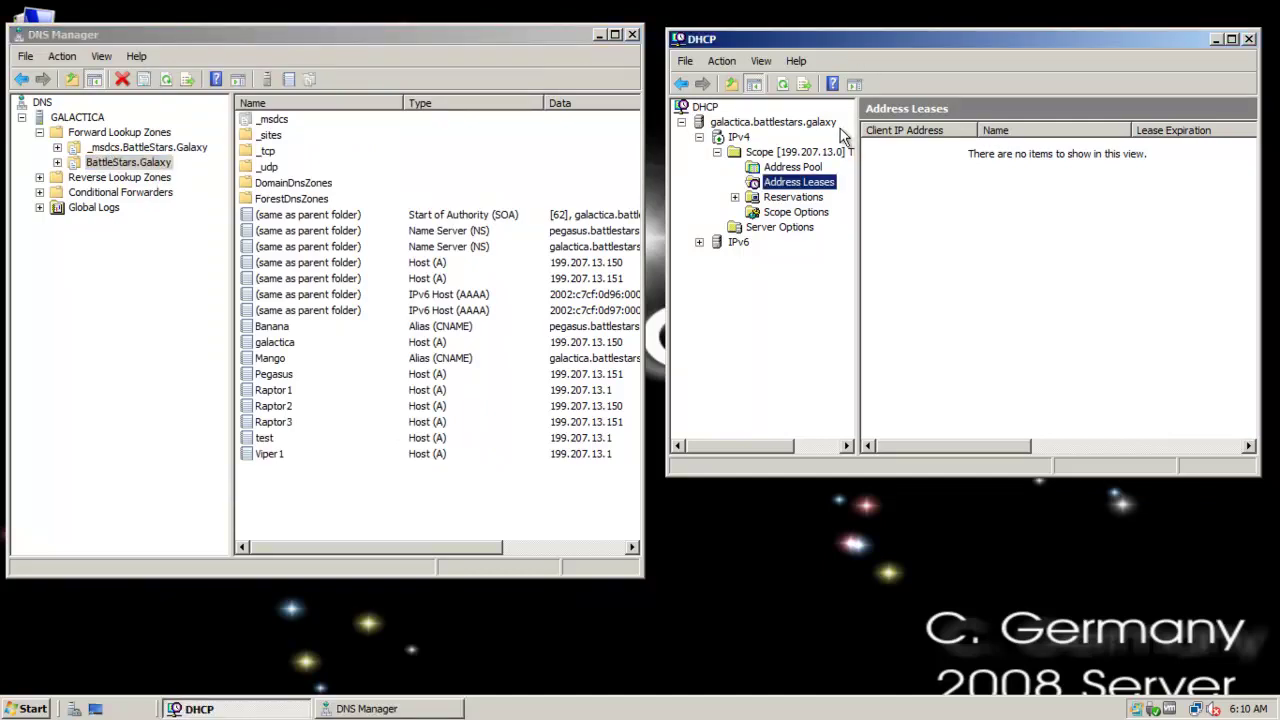
right_click(739, 137)
left_click(806, 343)
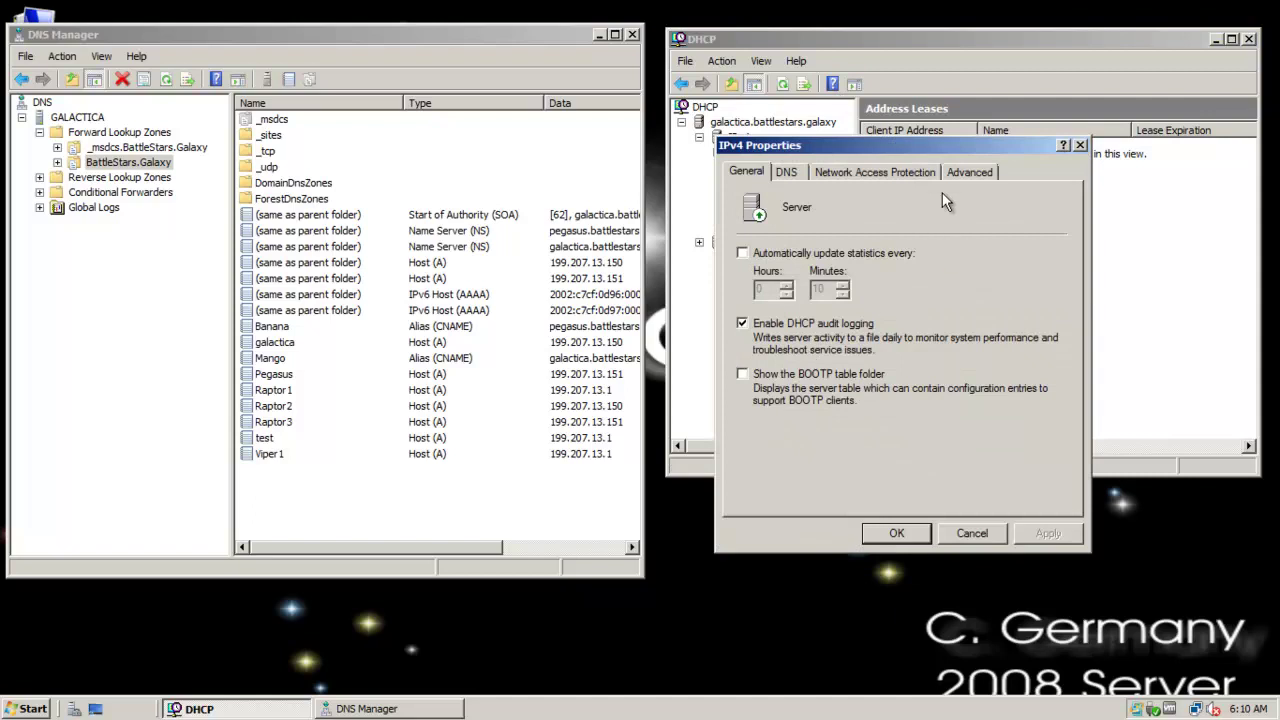
left_click(967, 172)
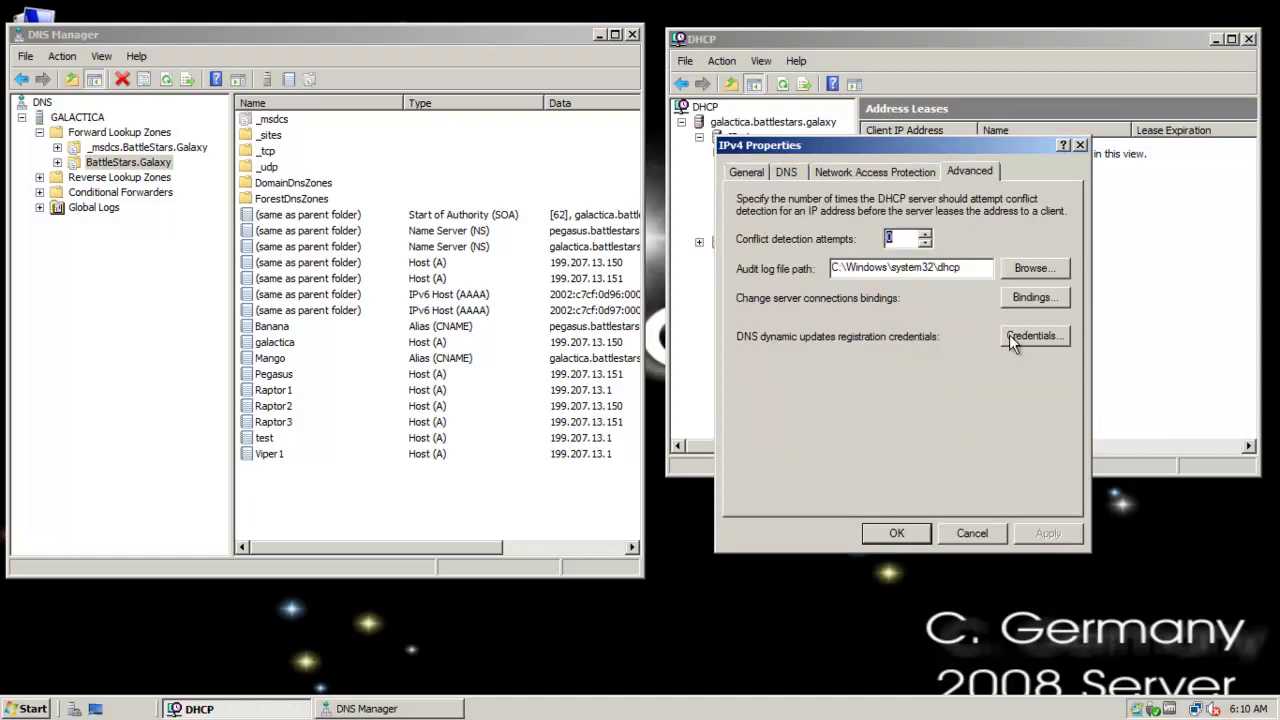
left_click(1012, 338)
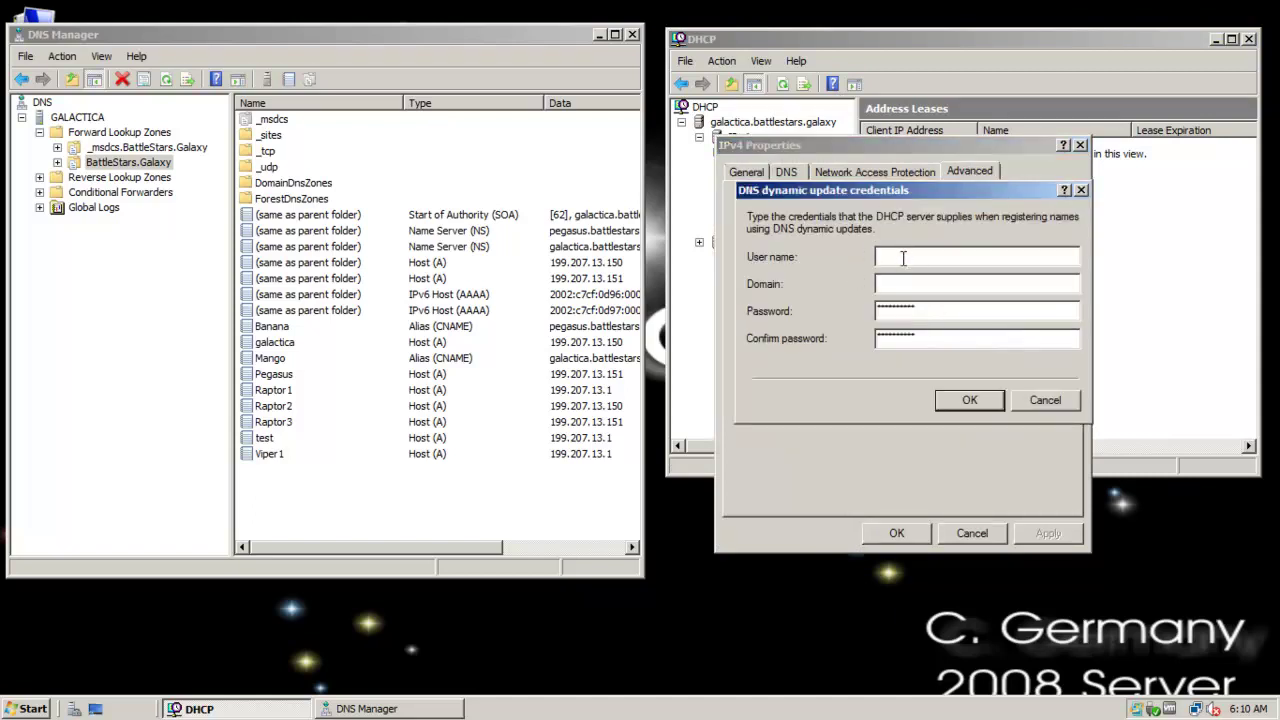
type("administratorBA")
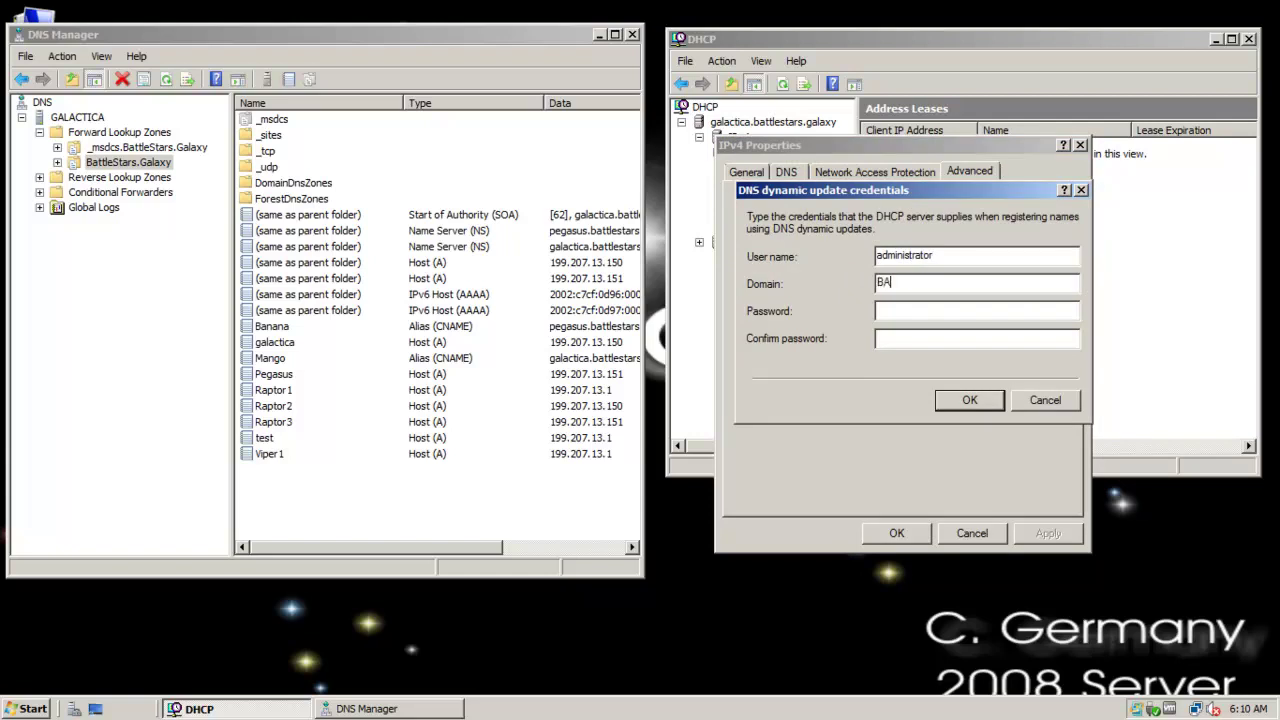
type("TTLESTARS.GALAXY")
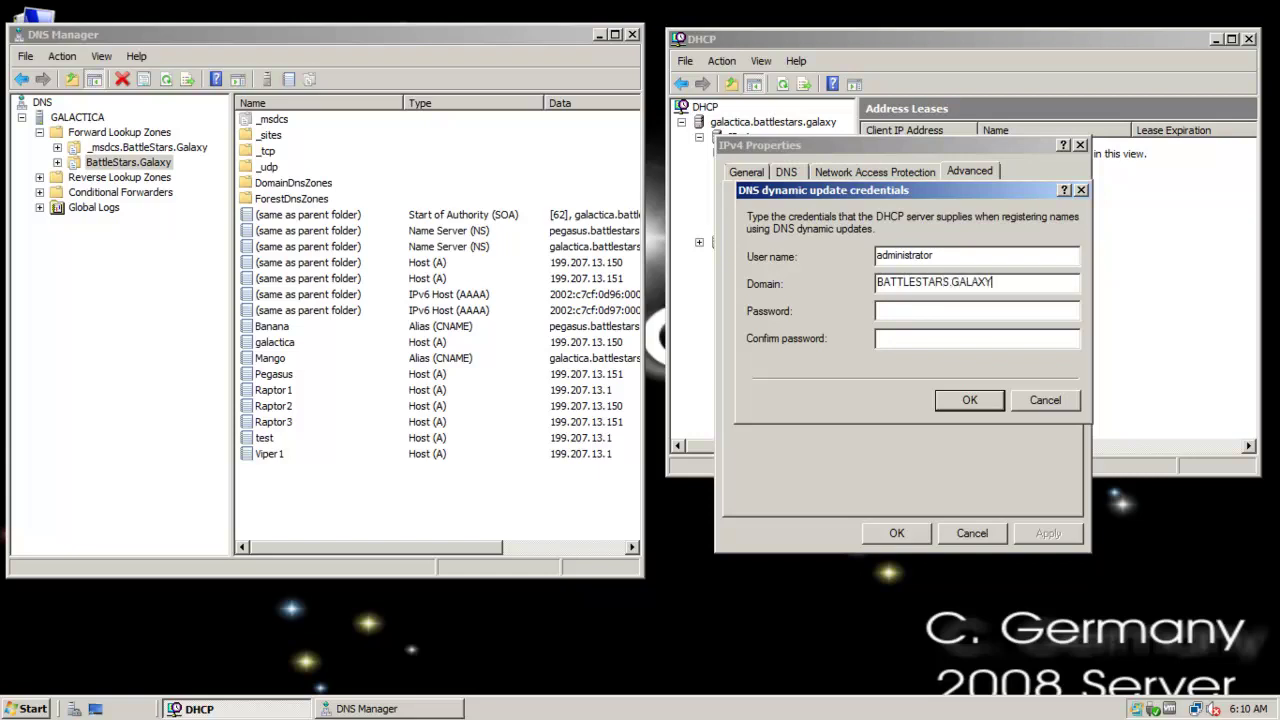
left_click(895, 311)
left_click(968, 400)
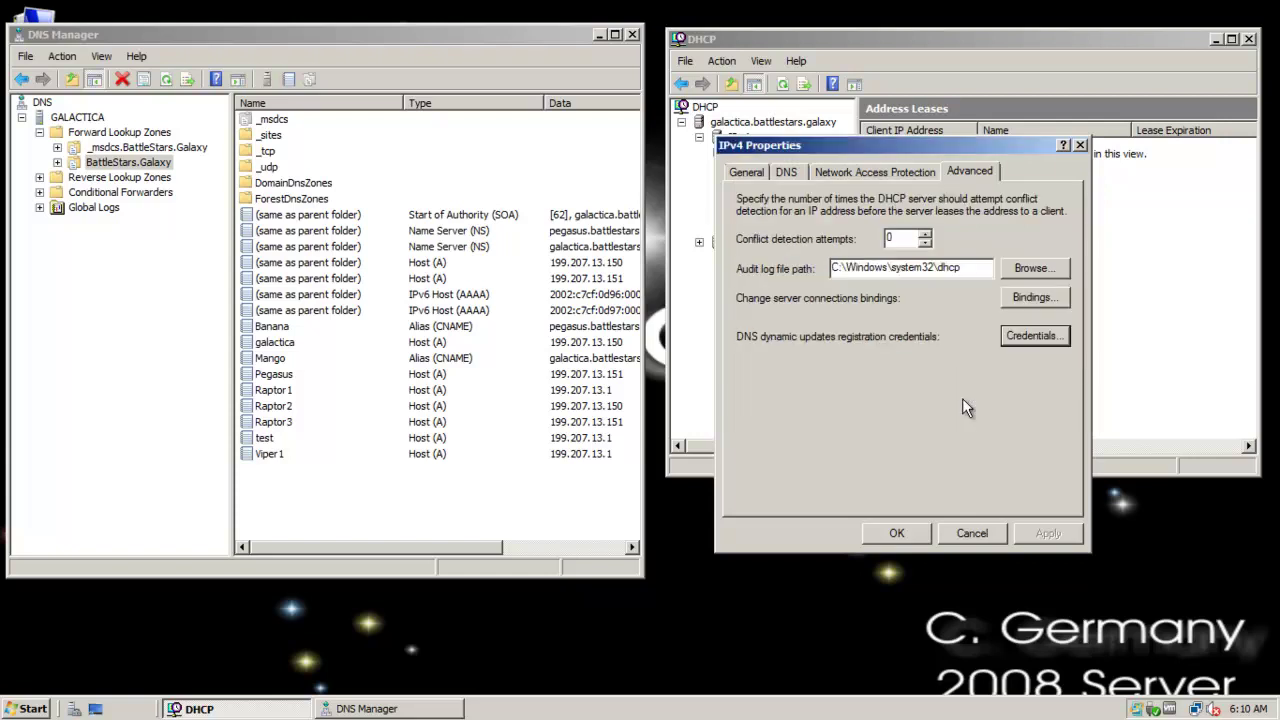
left_click(885, 538)
left_click(313, 527)
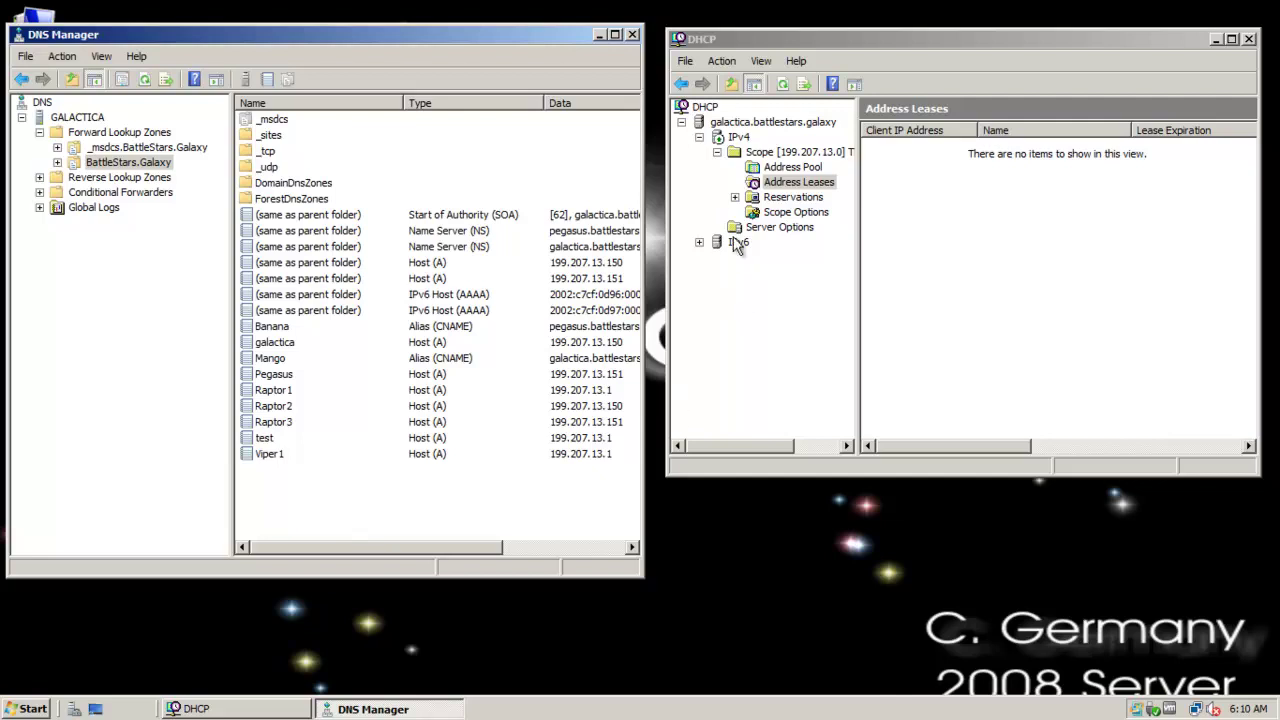
- Bring the DHCP console to the front
left_click(902, 47)
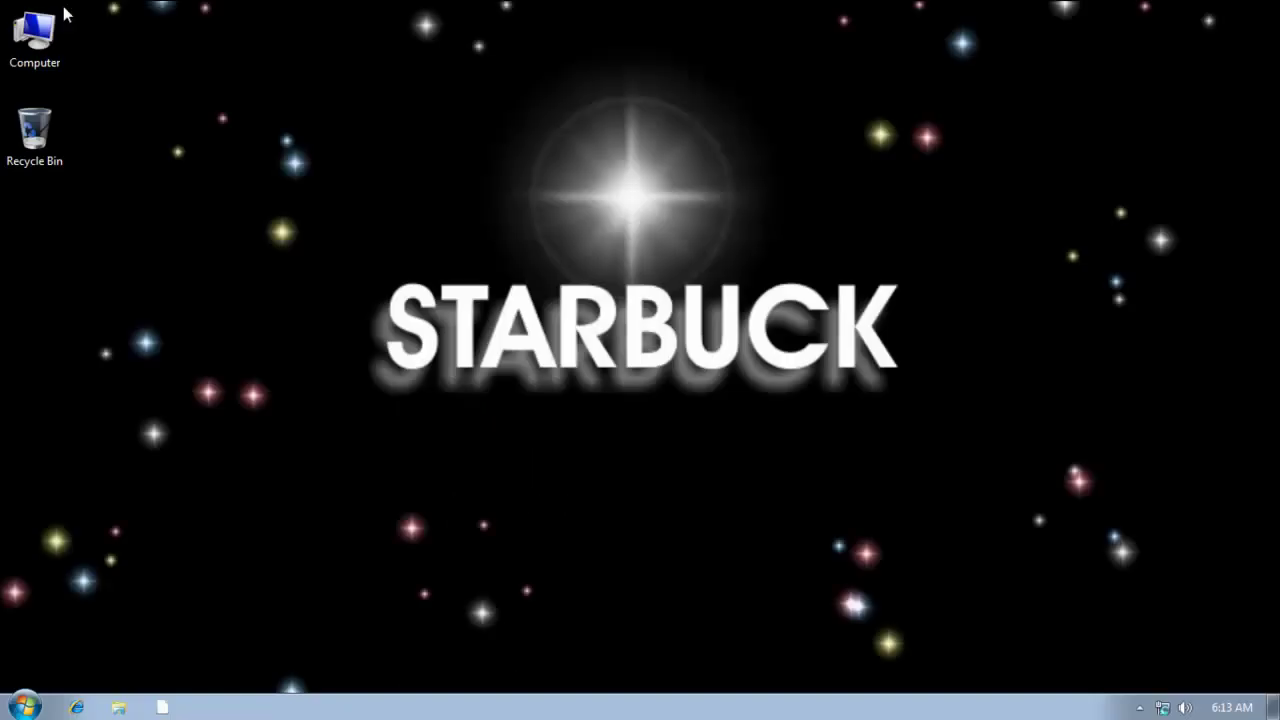
- Confirm the computer is named Starbuck in workgroup COLONIALFLEET, then close System Properties unchanged
right_click(50, 28)
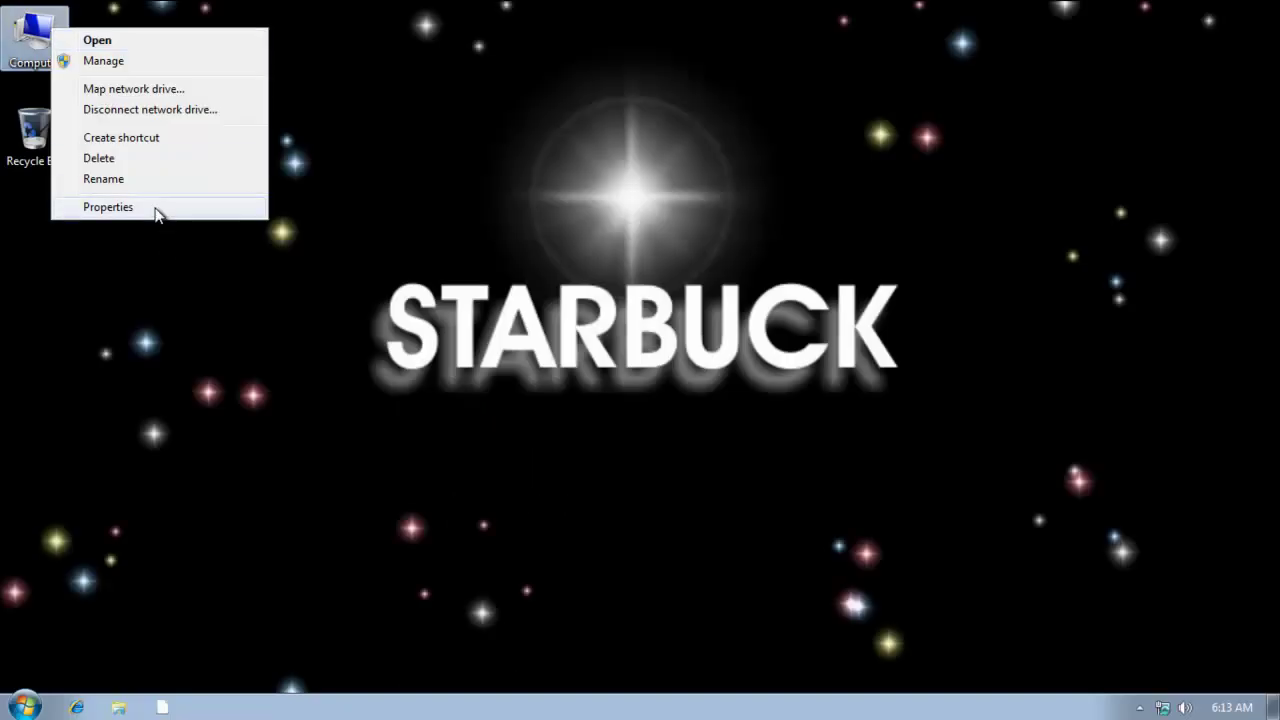
left_click(178, 213)
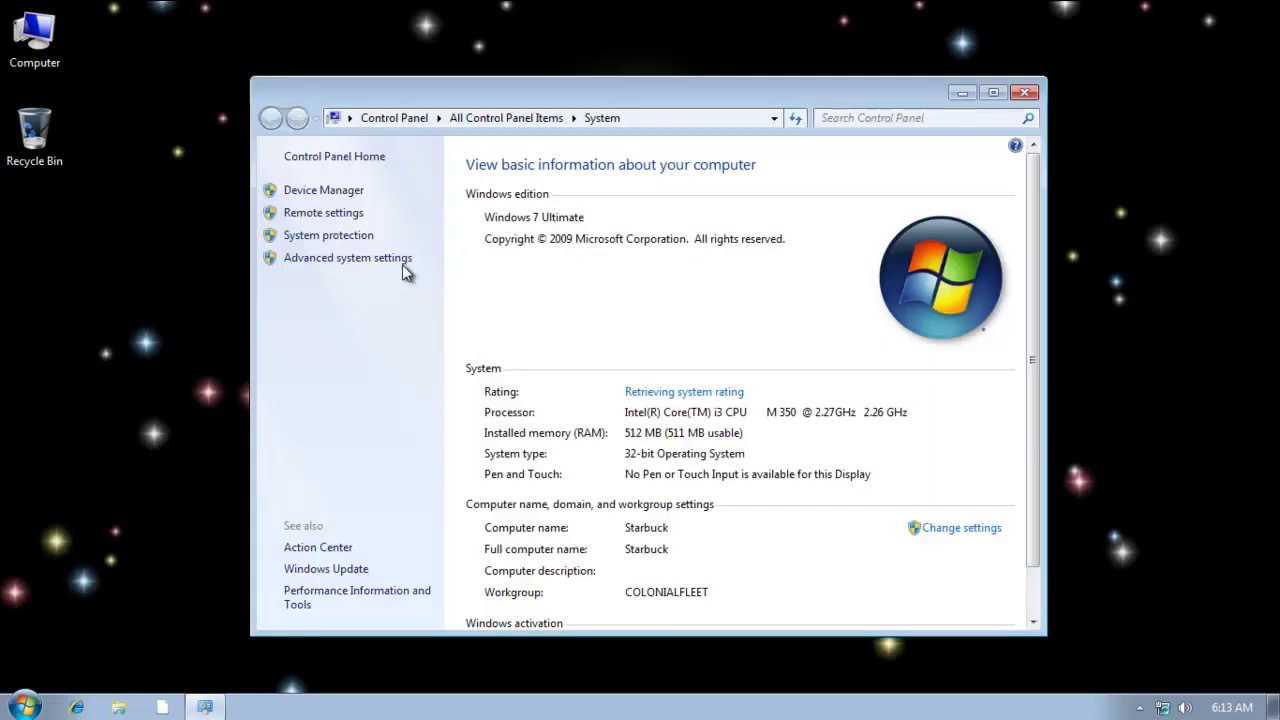
left_click(400, 258)
left_click(86, 68)
left_click_drag(106, 42, 293, 19)
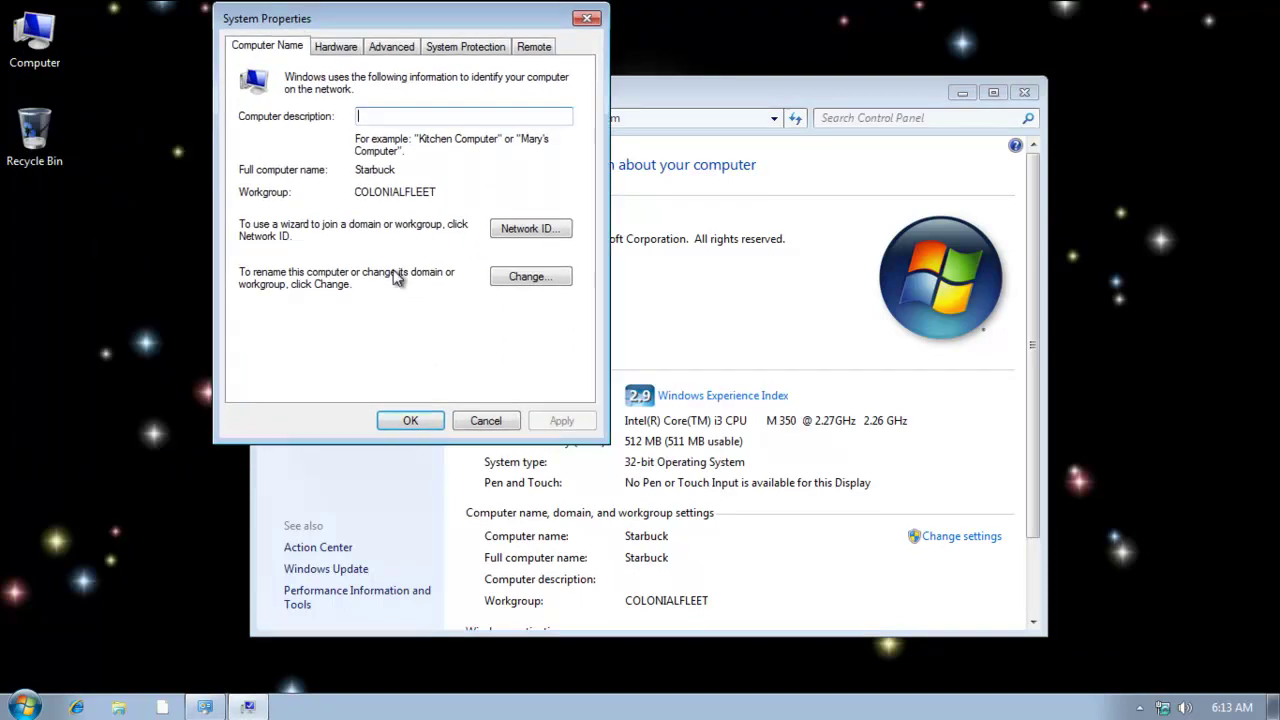
left_click(530, 277)
left_click_drag(366, 326, 214, 316)
left_click(302, 155)
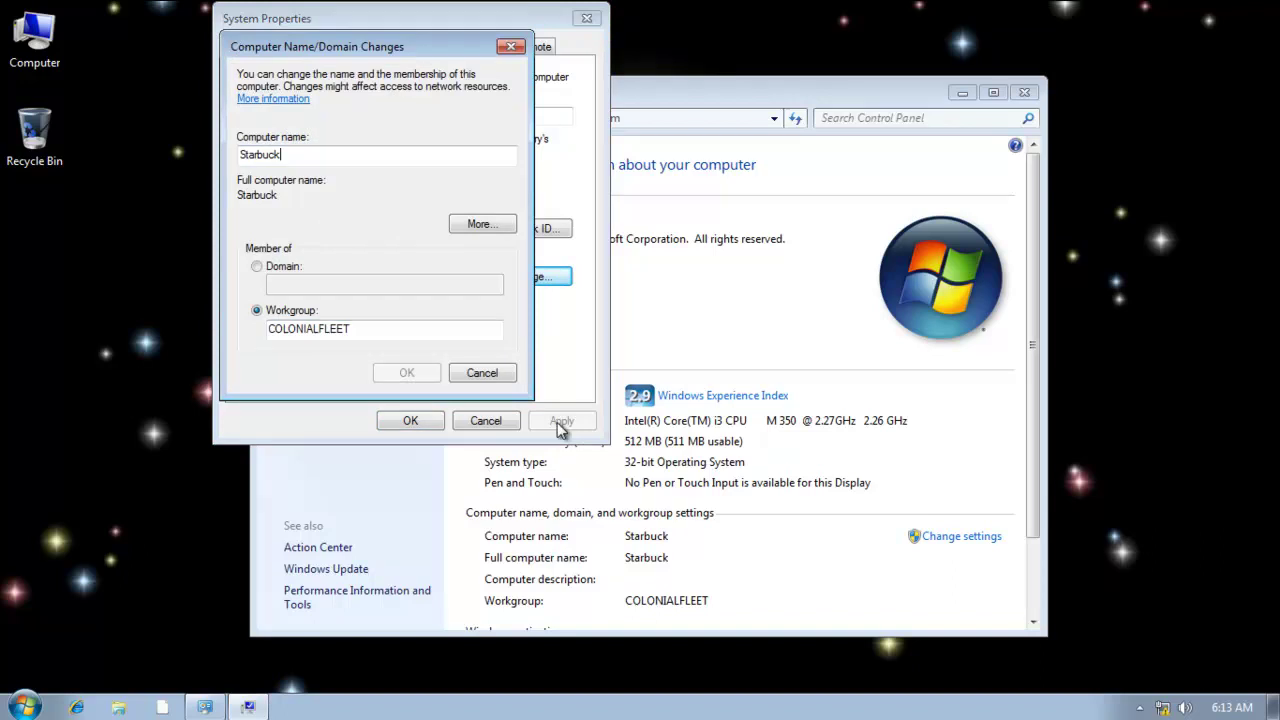
left_click(483, 372)
left_click(497, 422)
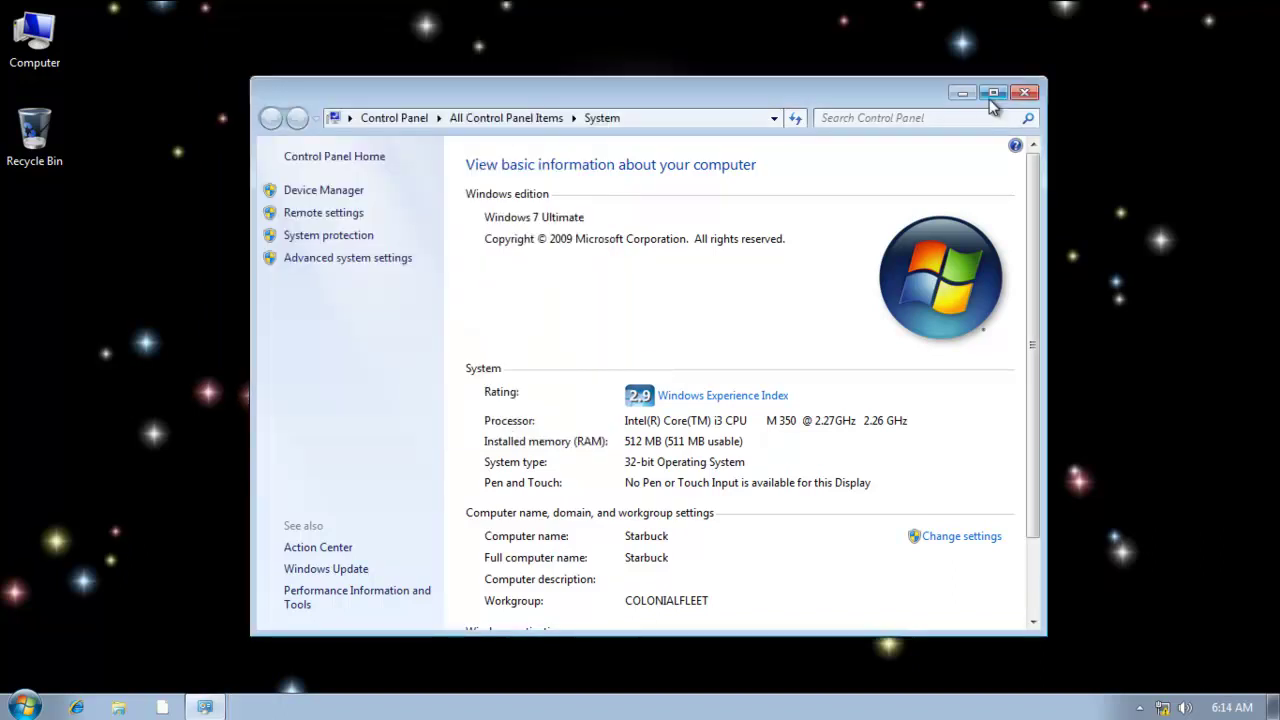
left_click(1025, 93)
- Run ipconfig /all in a command prompt to show Starbuck's 199.207.13.180 lease from 199.207.13.150
left_click(25, 706)
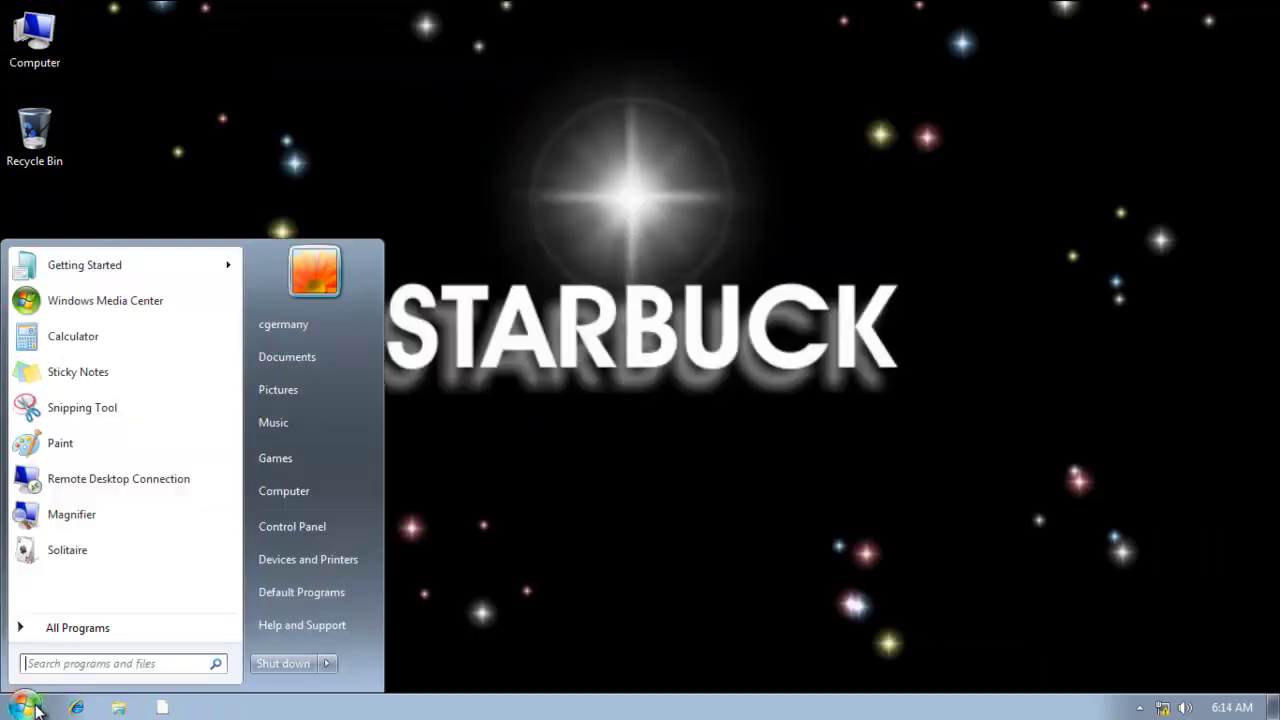
left_click(104, 662)
type("cmd")
key("Return")
type("ipconfig")
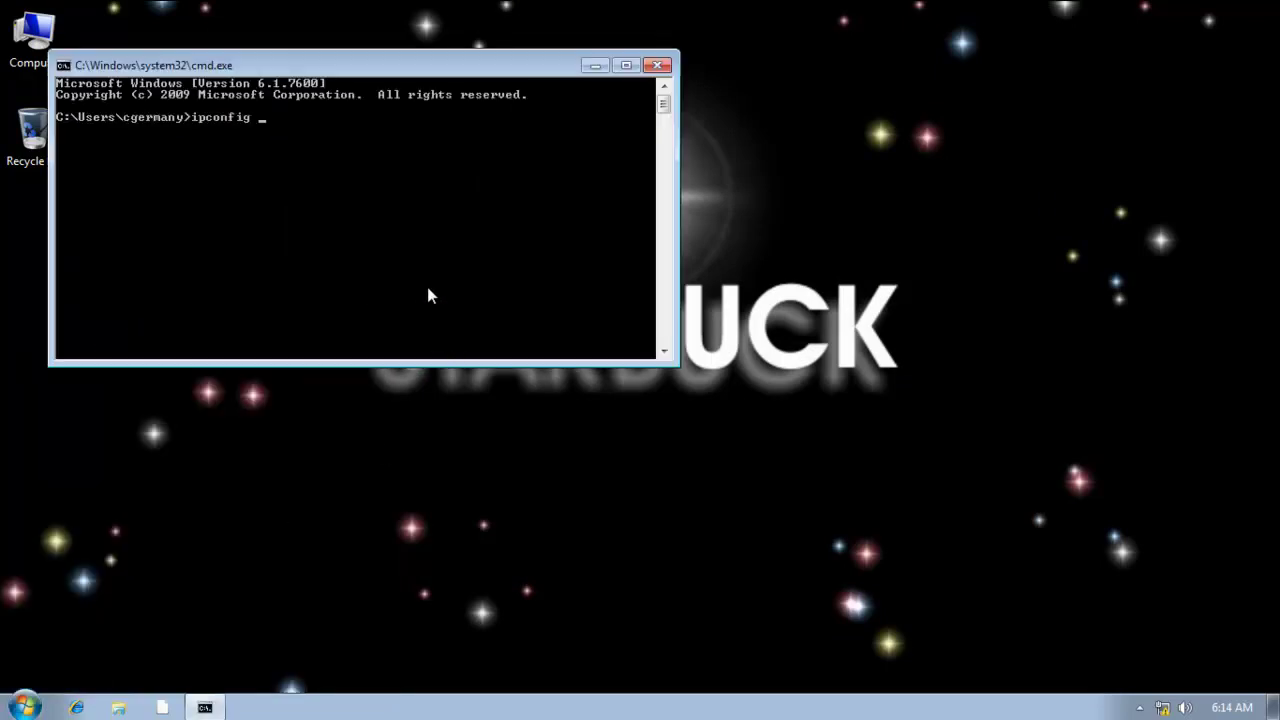
type(" /all")
key("Return")
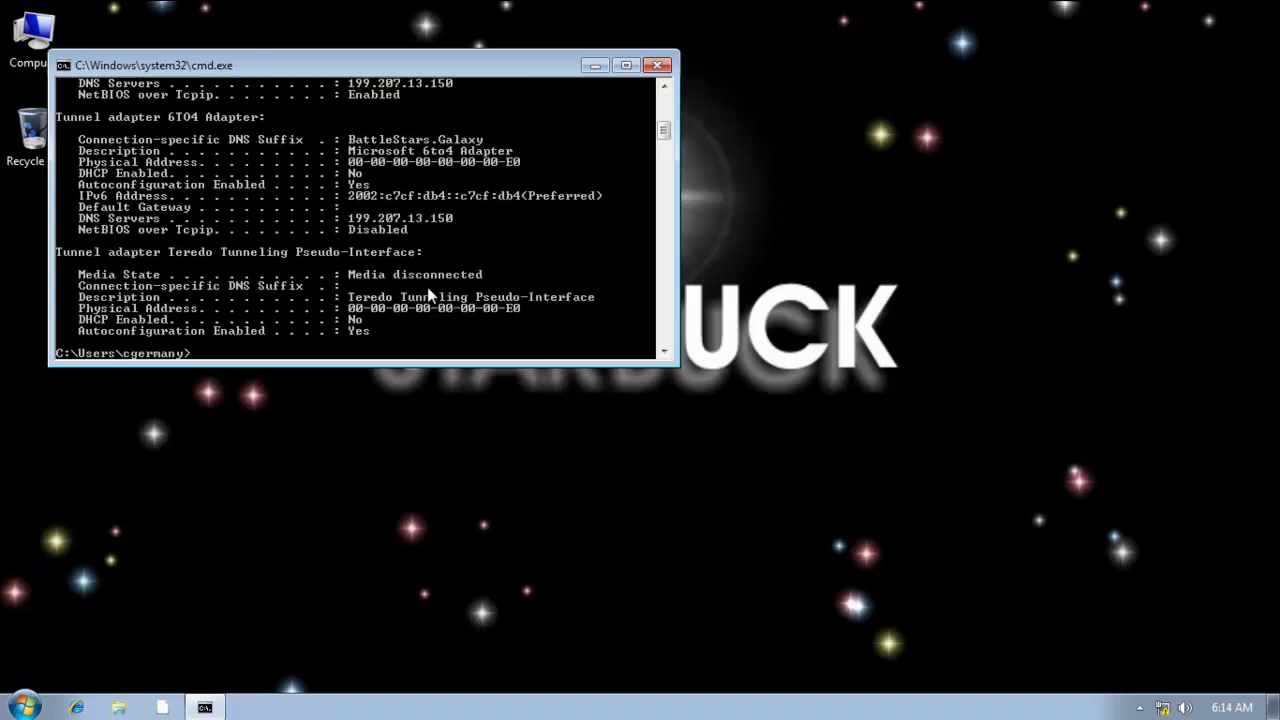
left_click_drag(665, 137, 663, 115)
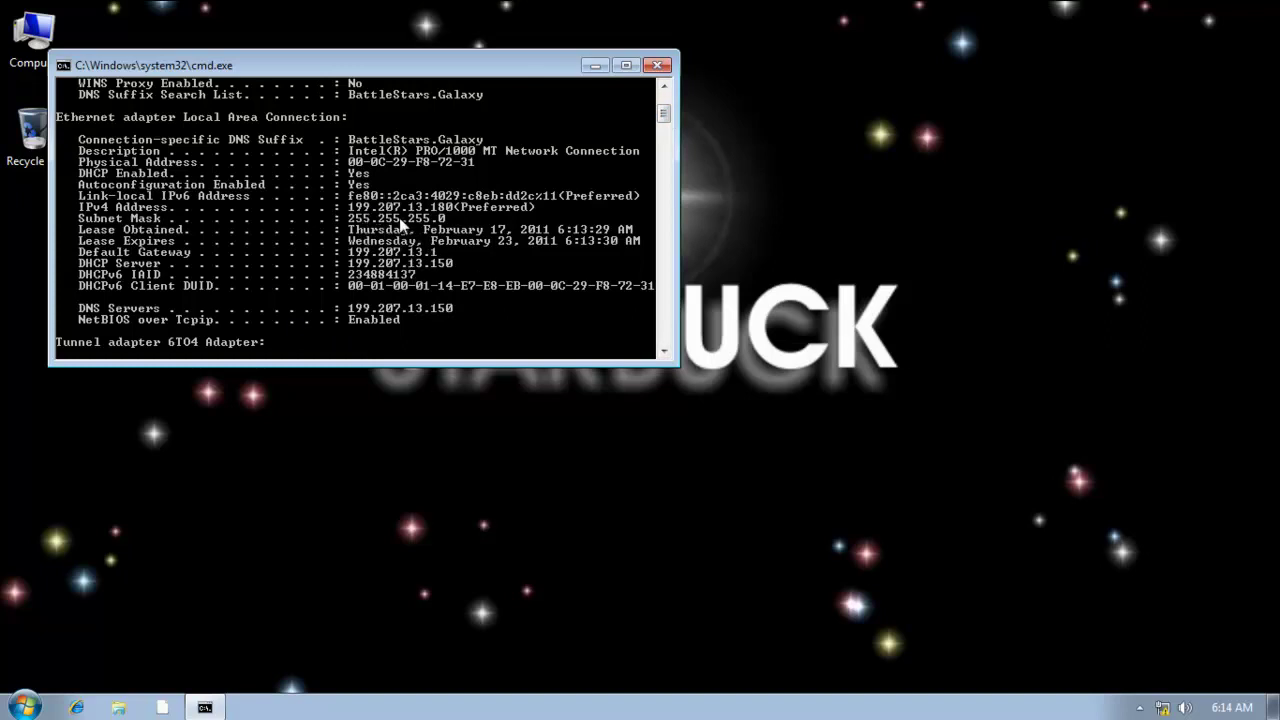
left_click(471, 538)
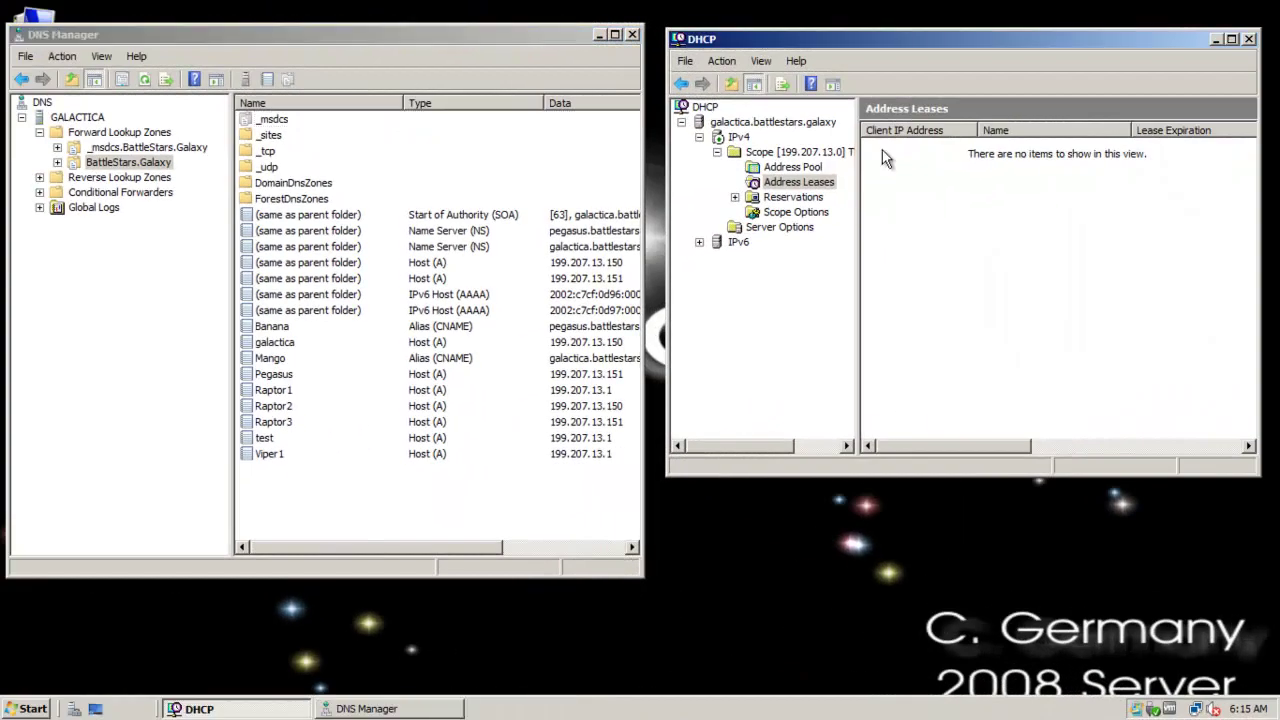
- Refresh the DHCP address leases so Starbuck's 199.207.13.180 lease appears
right_click(953, 294)
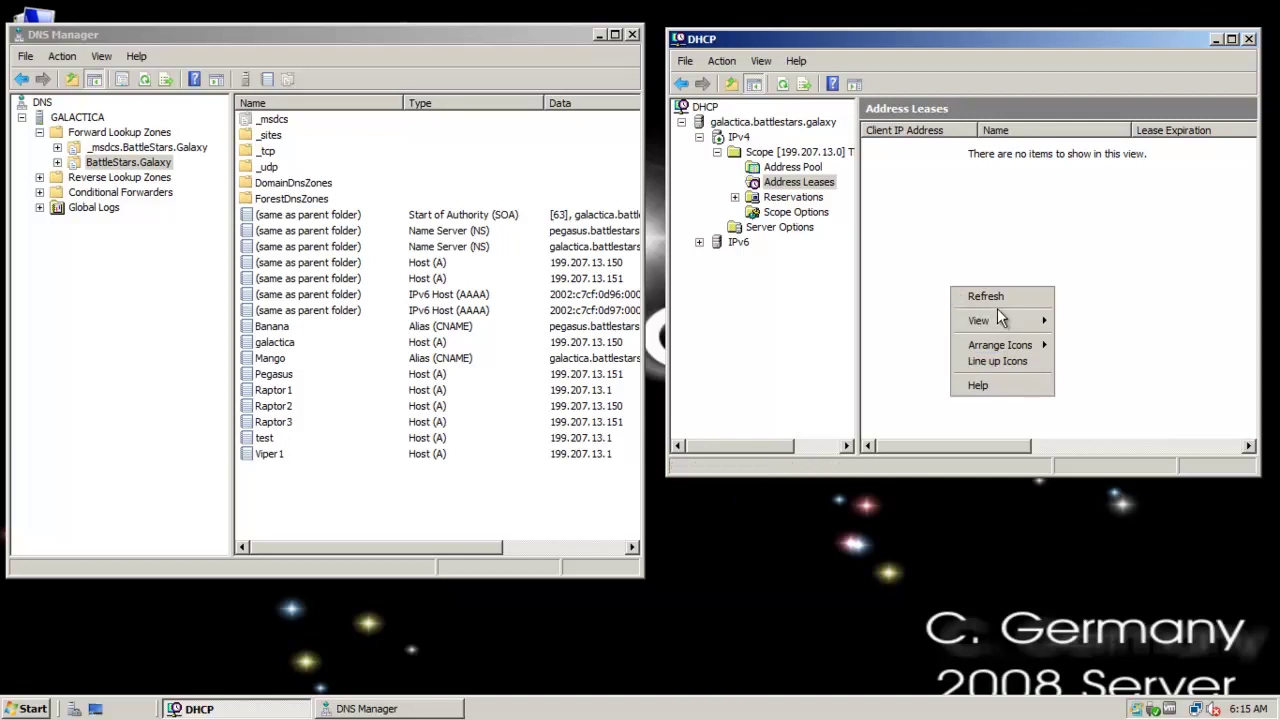
left_click(995, 298)
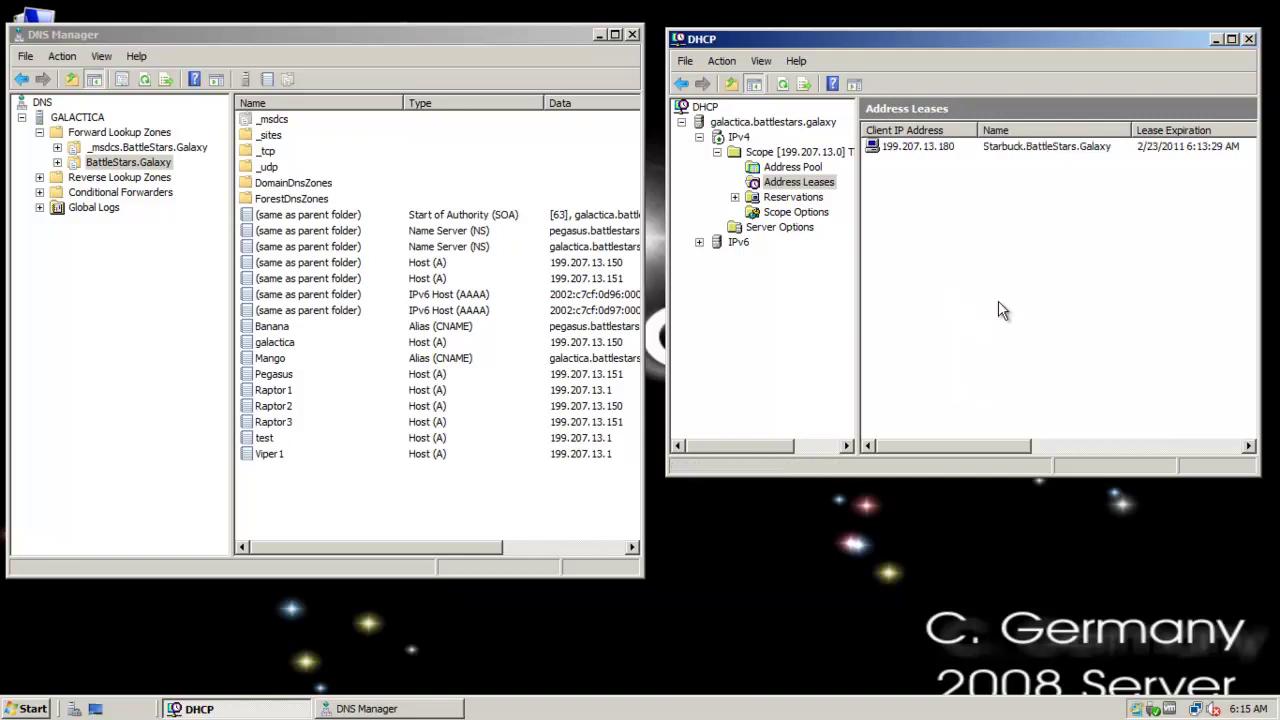
left_click(932, 149)
left_click(812, 186)
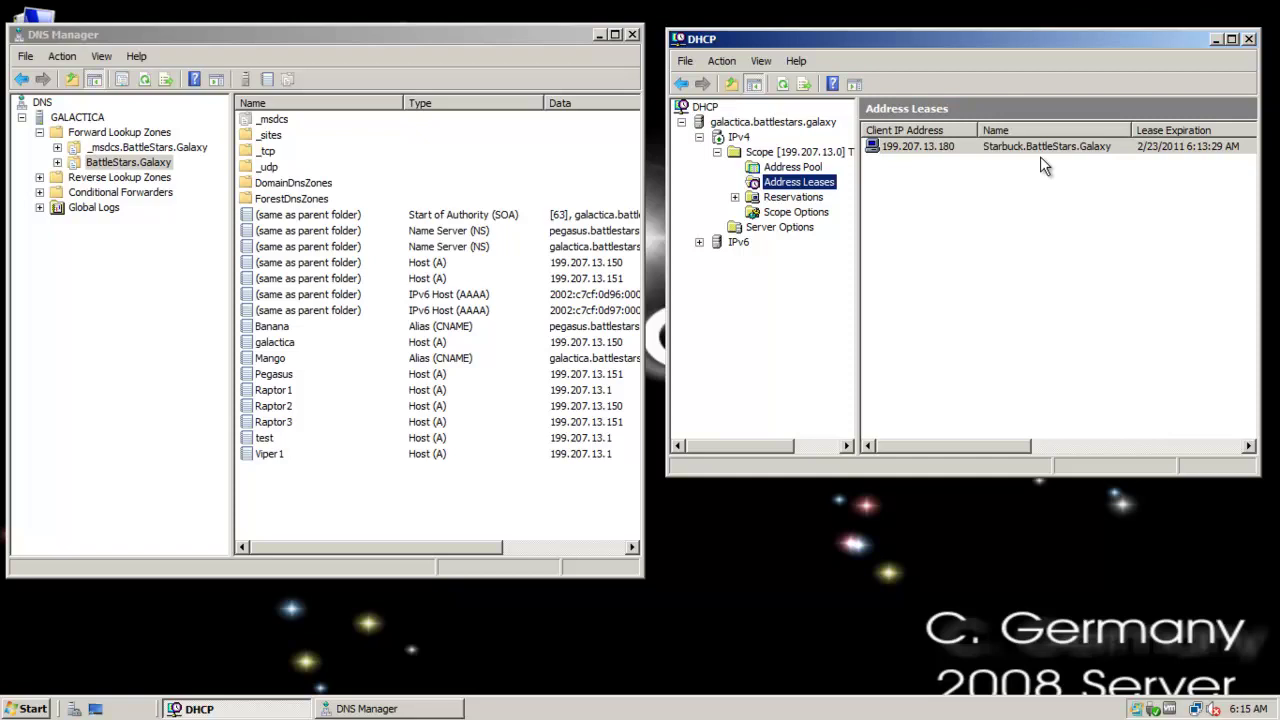
- Refresh the BattleStars.Galaxy records and select Starbuck's new Host (A) record in a wider window
right_click(307, 507)
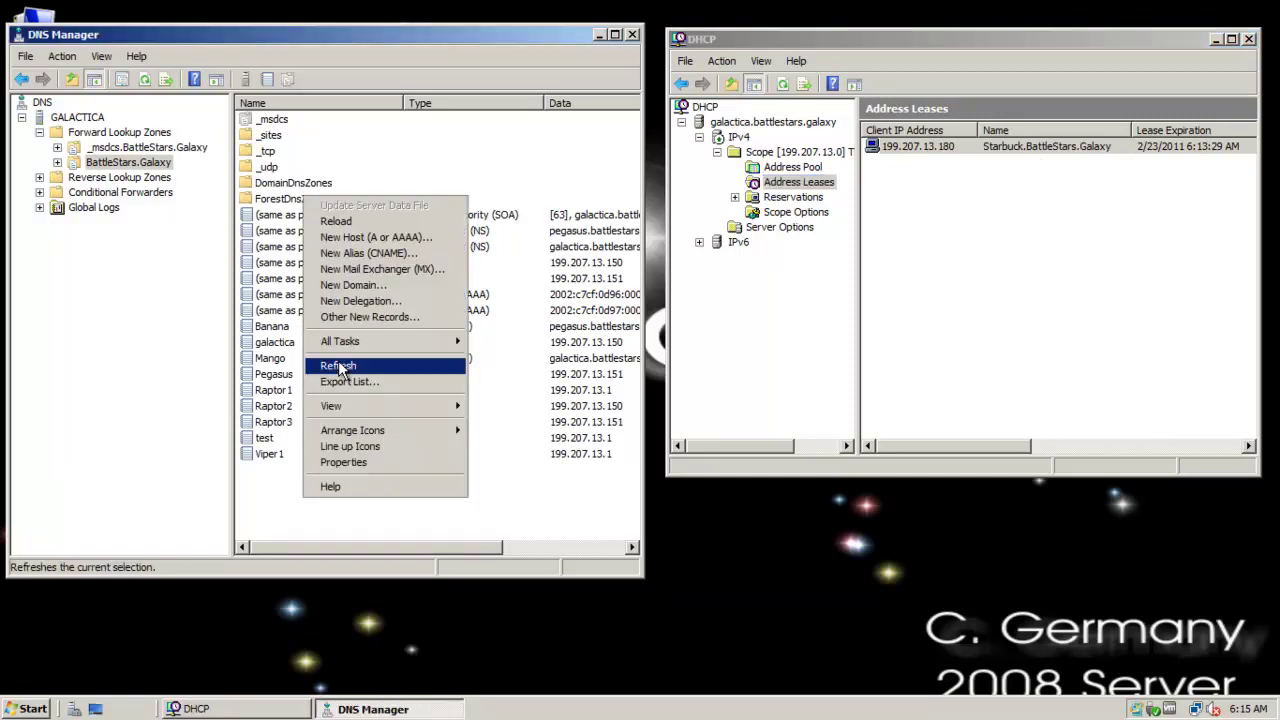
left_click(339, 367)
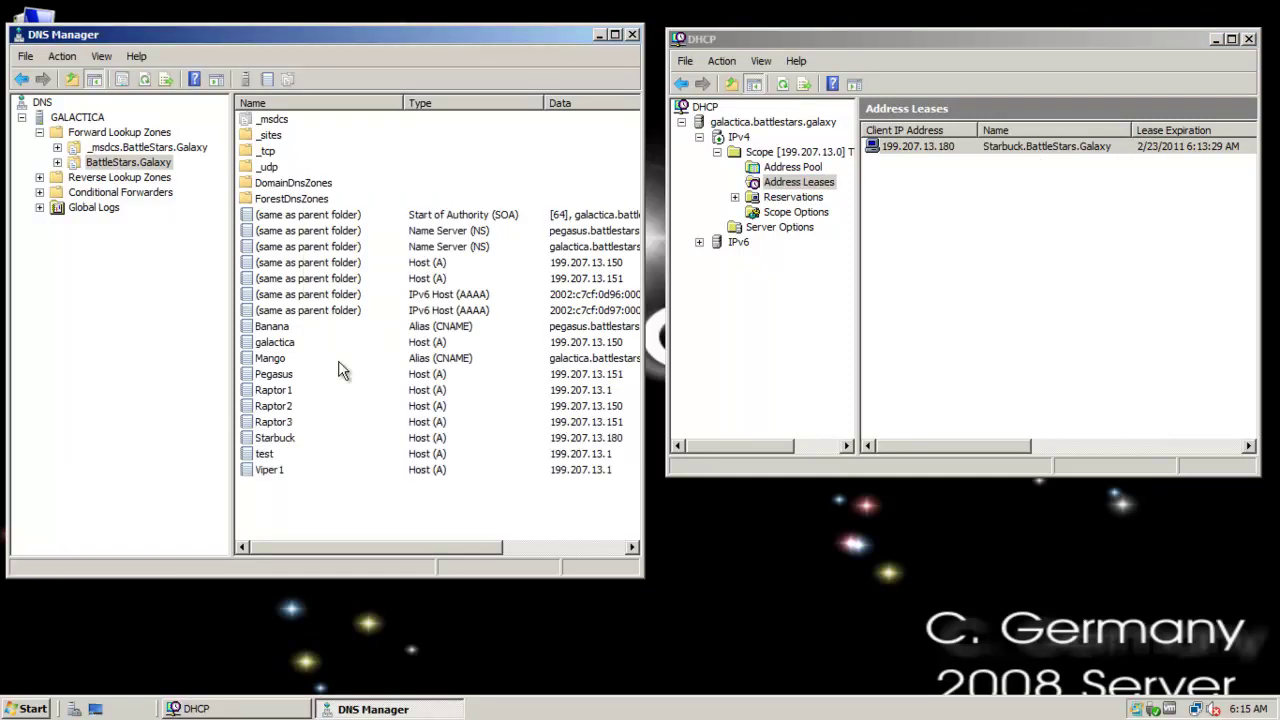
left_click(290, 440)
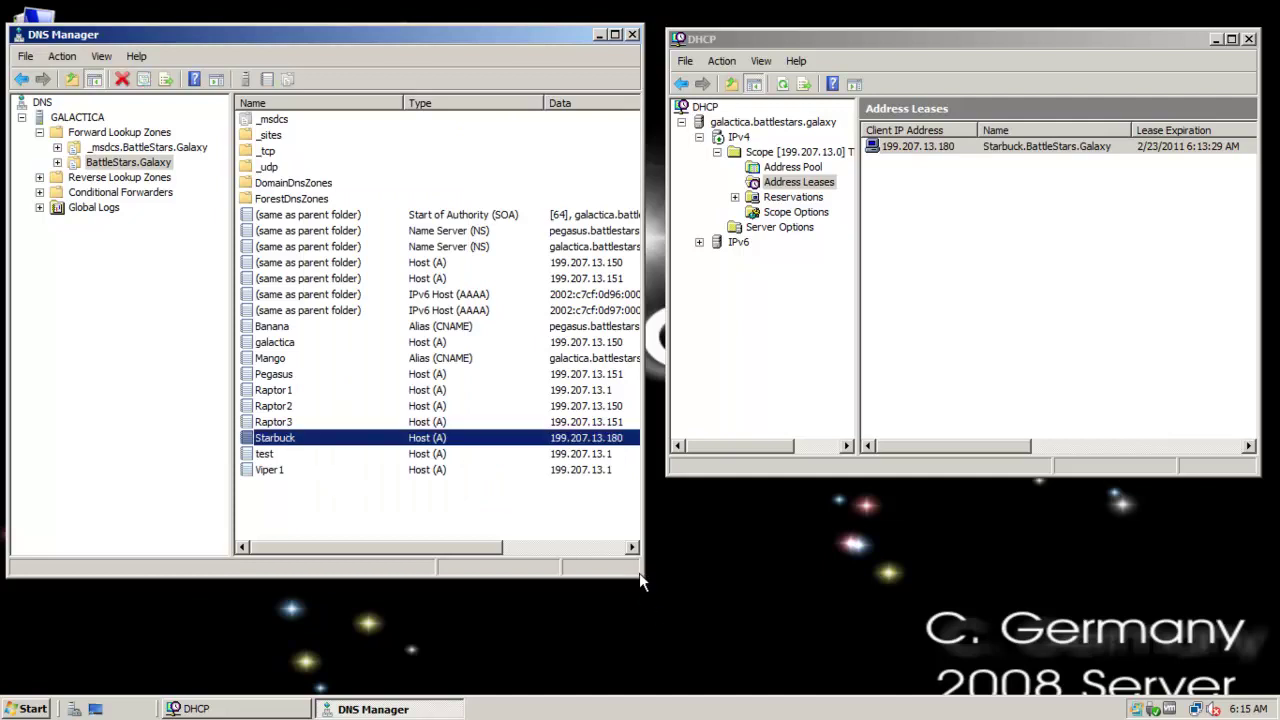
left_click_drag(646, 580, 660, 573)
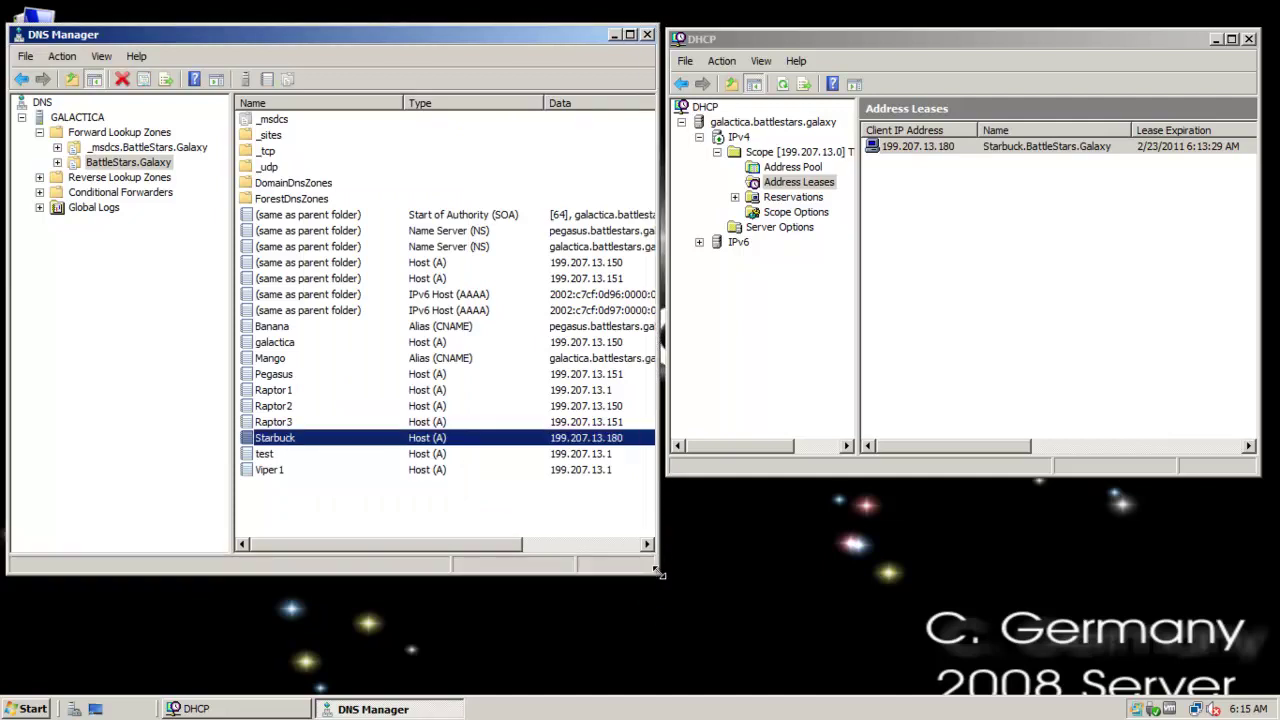
left_click(459, 422)
left_click(460, 440)
right_click(724, 135)
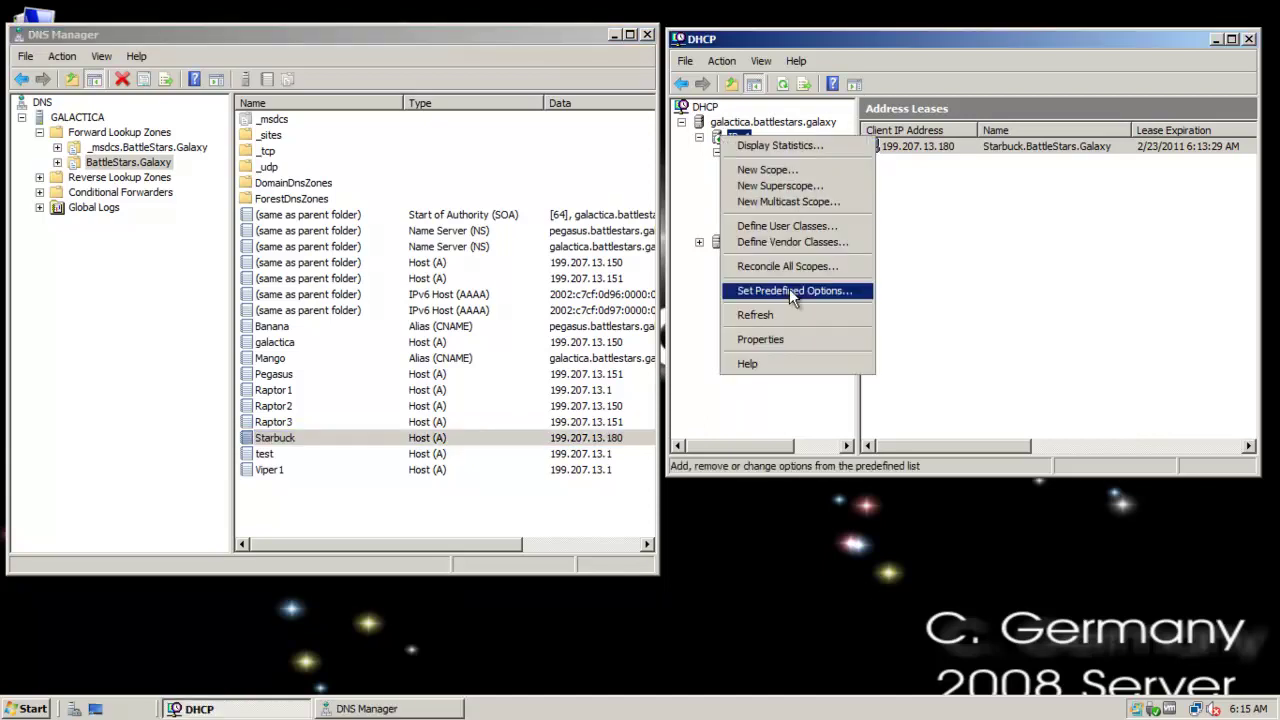
left_click(784, 341)
left_click(966, 172)
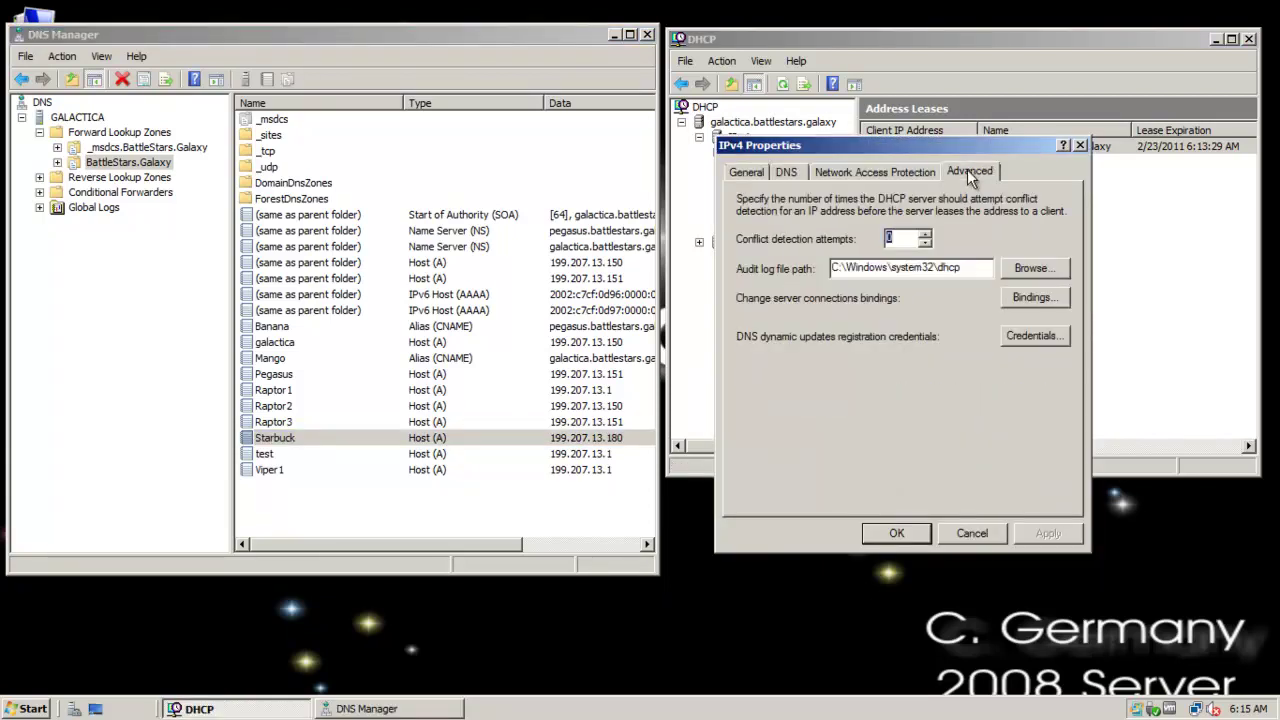
left_click(1046, 340)
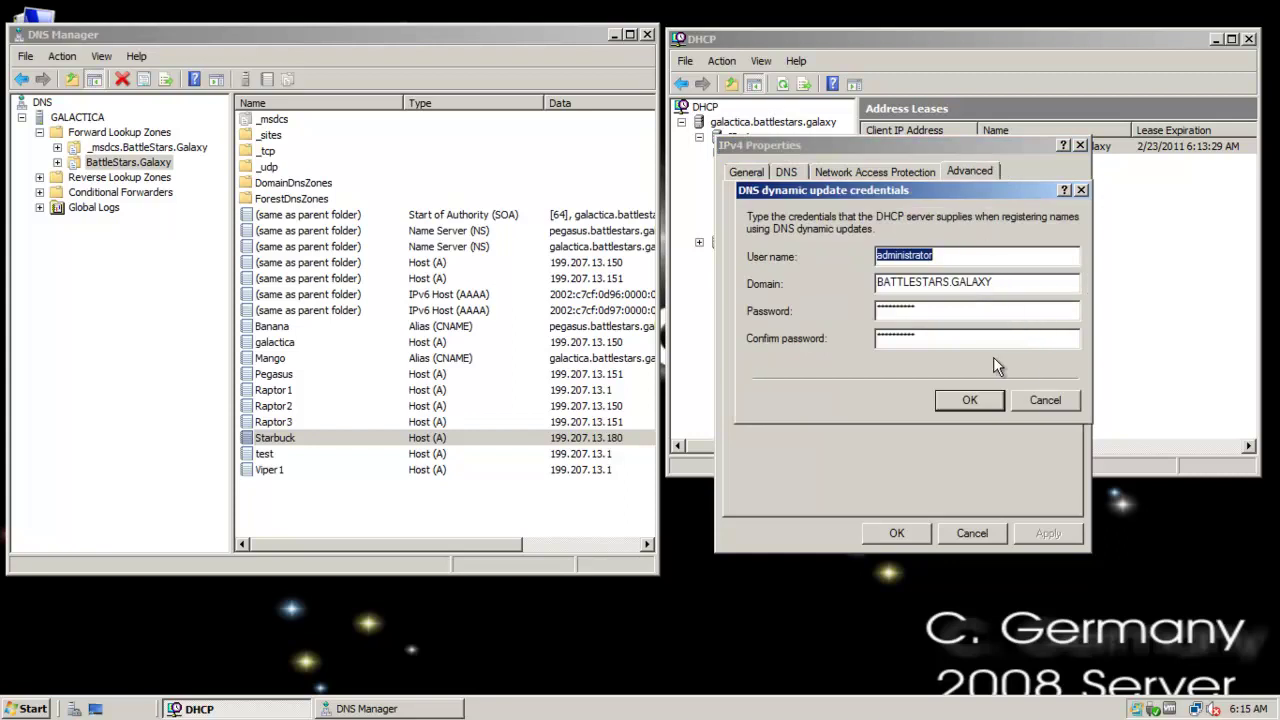
left_click(1045, 400)
left_click(973, 532)
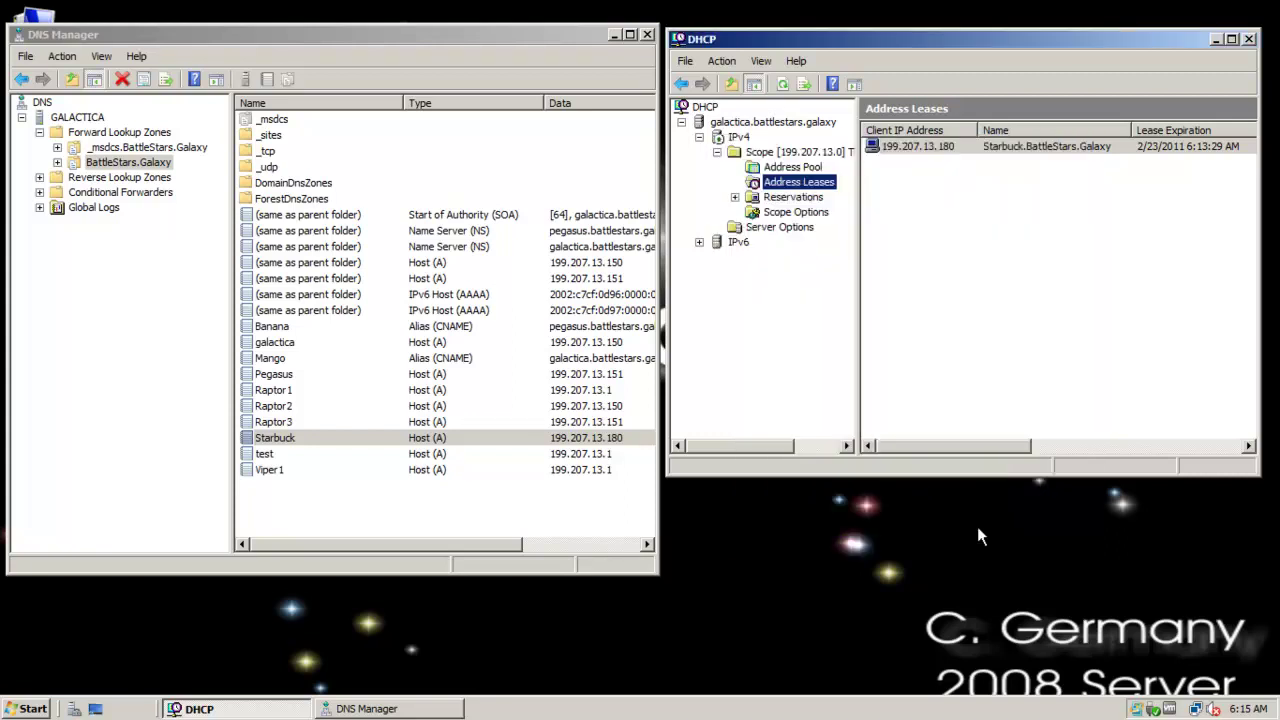
left_click(291, 27)
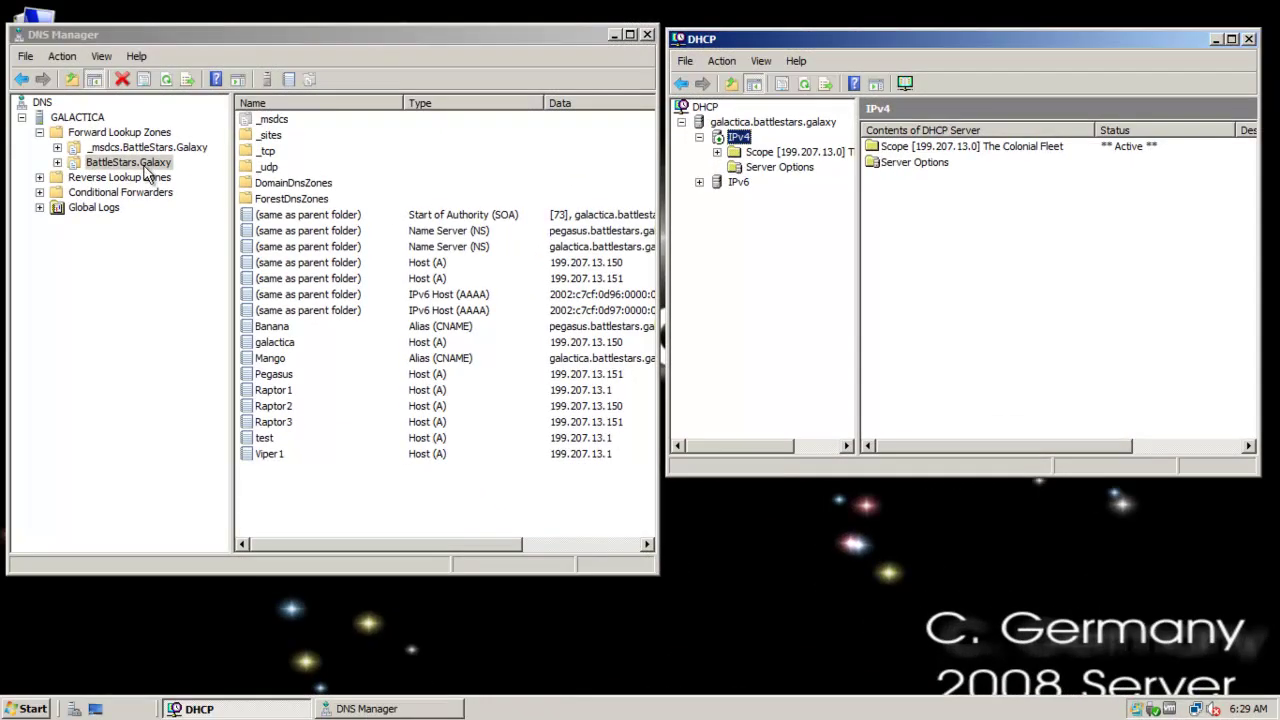
- Set the BattleStars.Galaxy zone's dynamic updates to Secure only
right_click(145, 168)
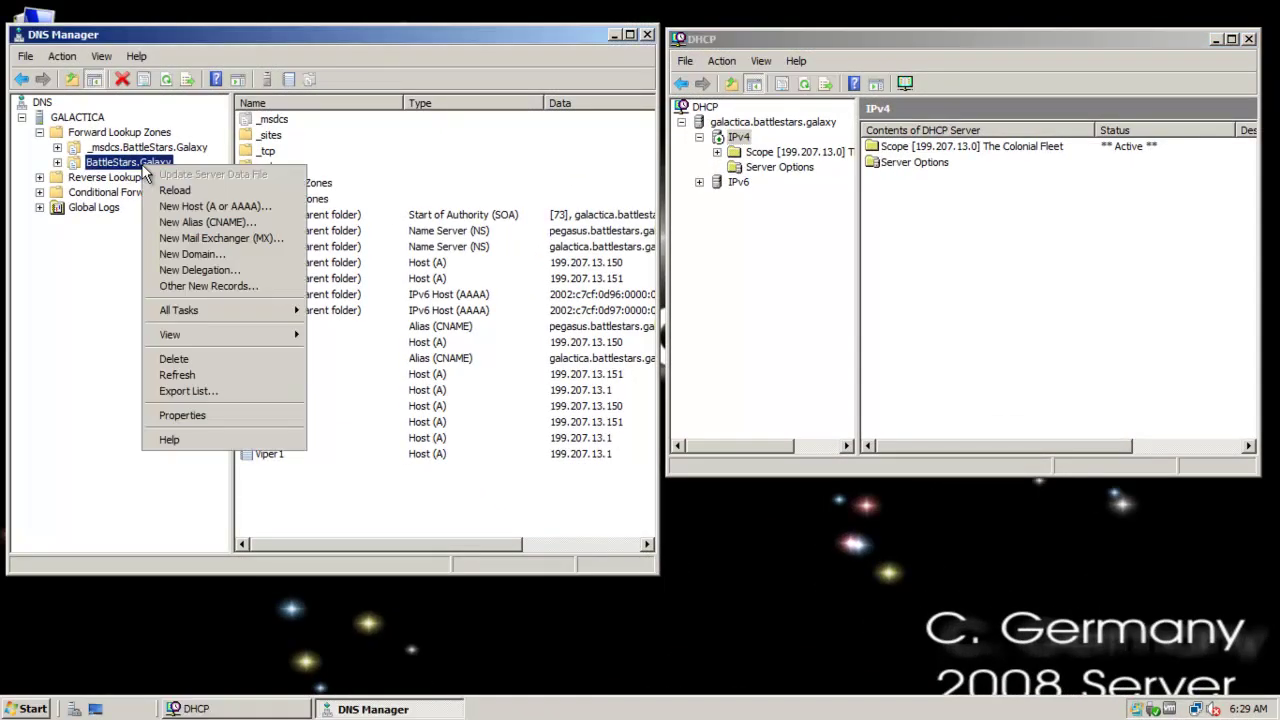
left_click(186, 415)
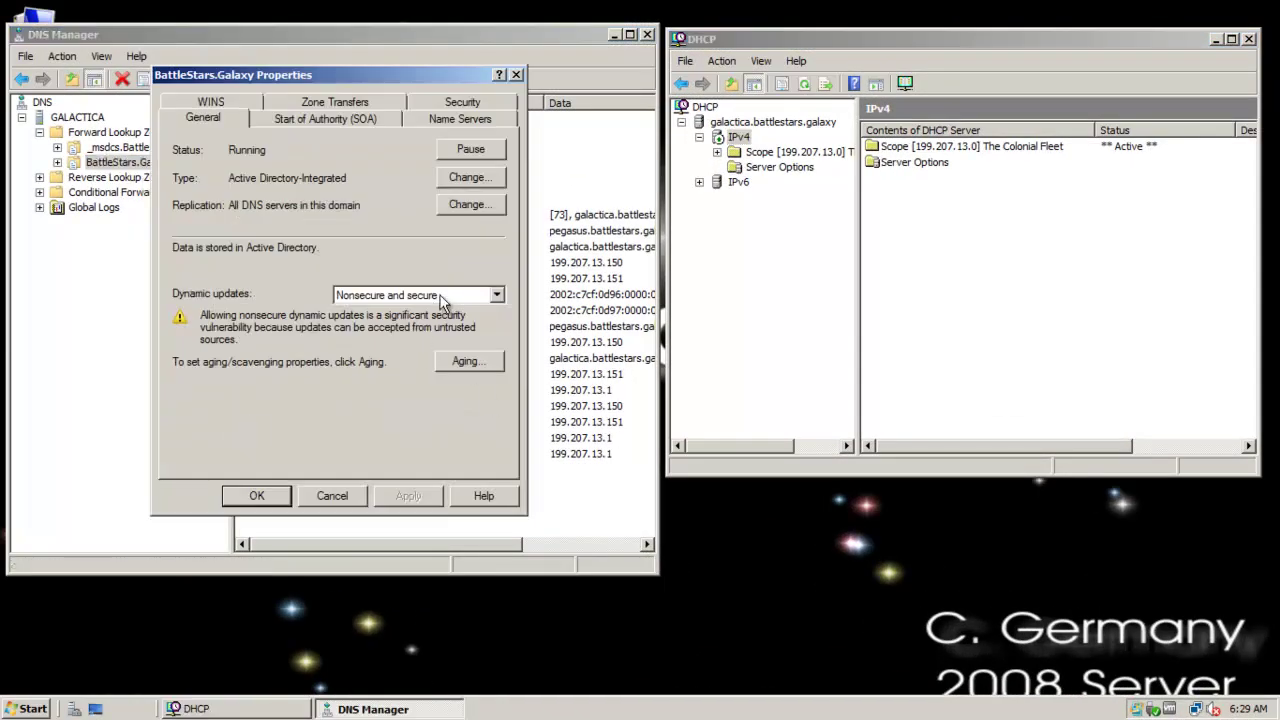
left_click(440, 295)
left_click(426, 333)
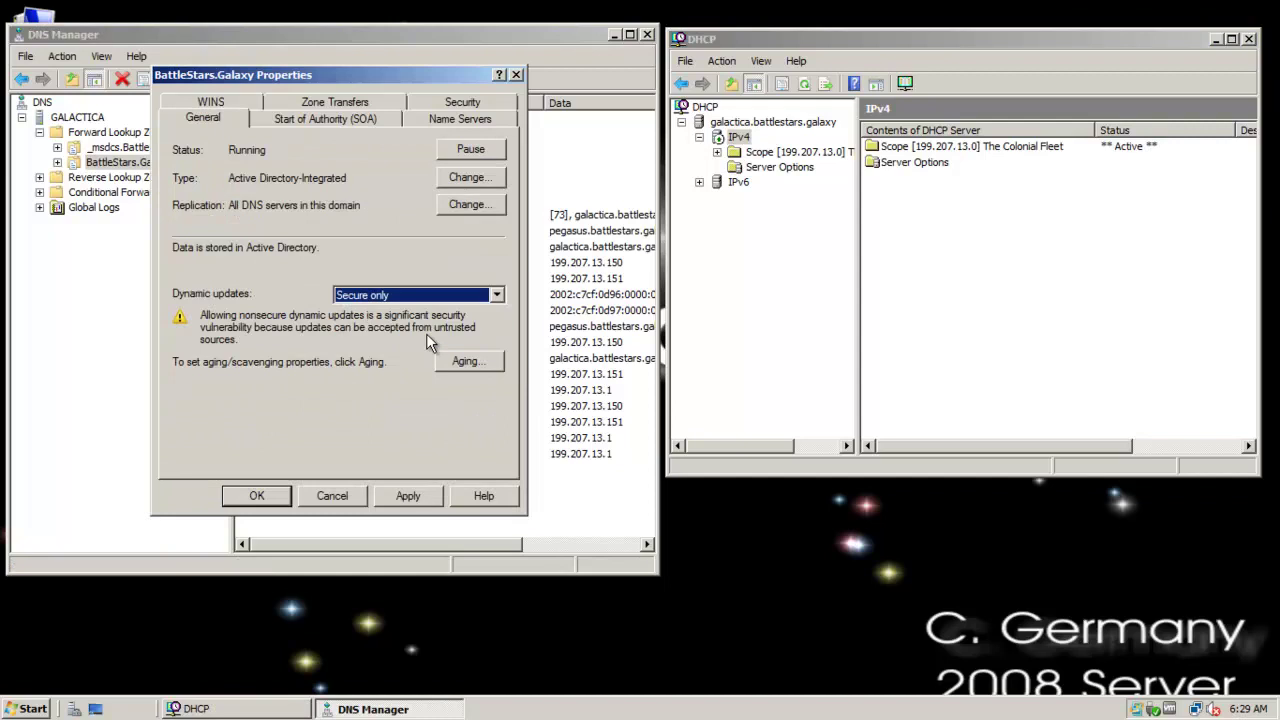
left_click(406, 497)
left_click(257, 496)
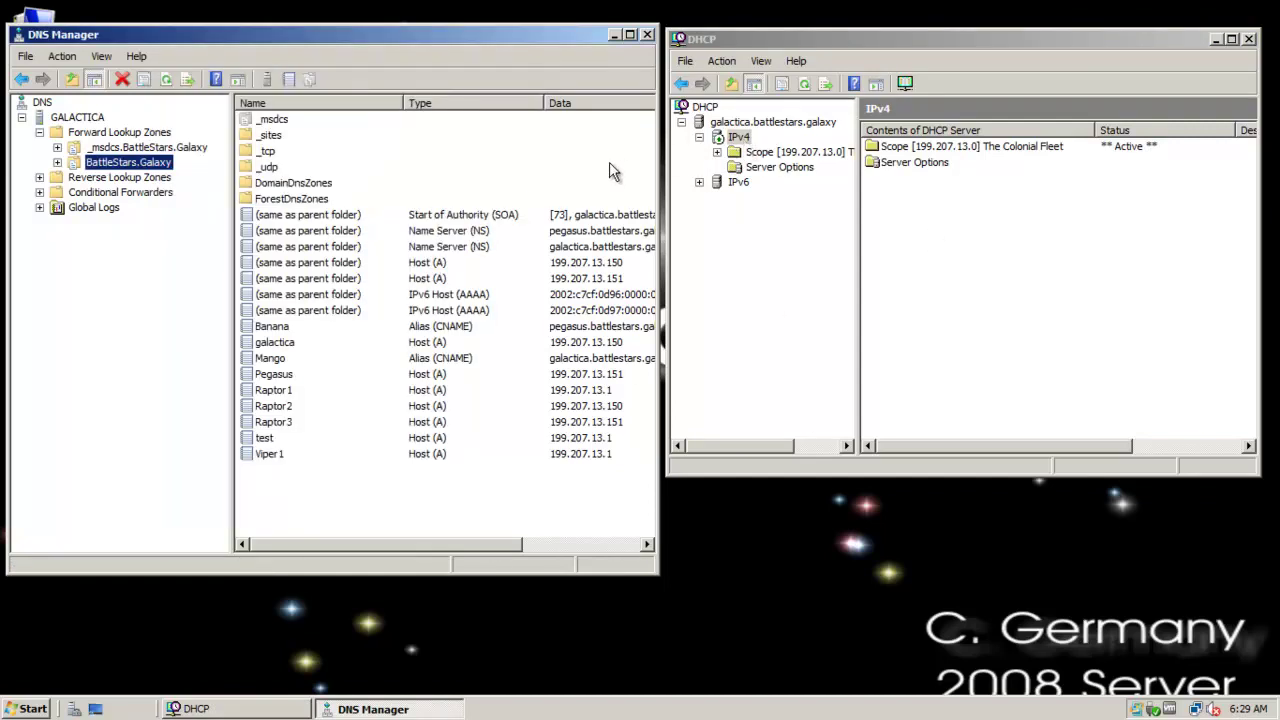
- Make DHCP update A and PTR records only when requested, not for non-requesting clients
right_click(735, 141)
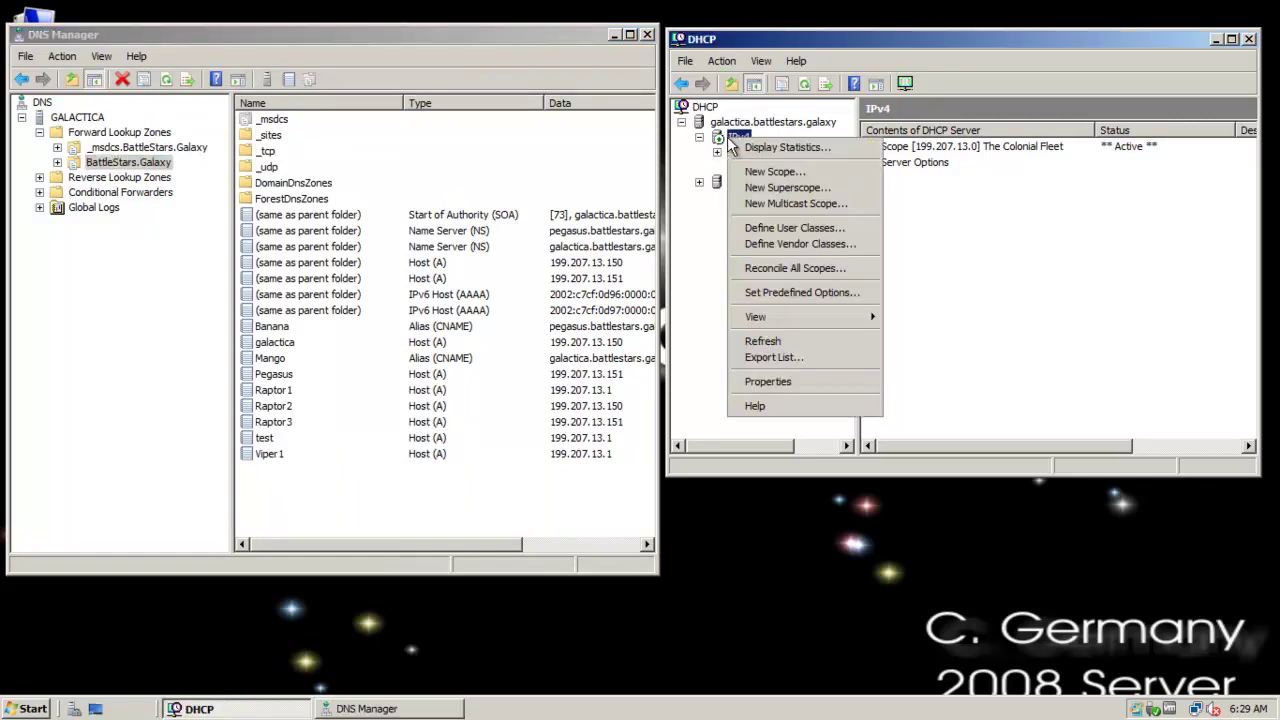
left_click(800, 394)
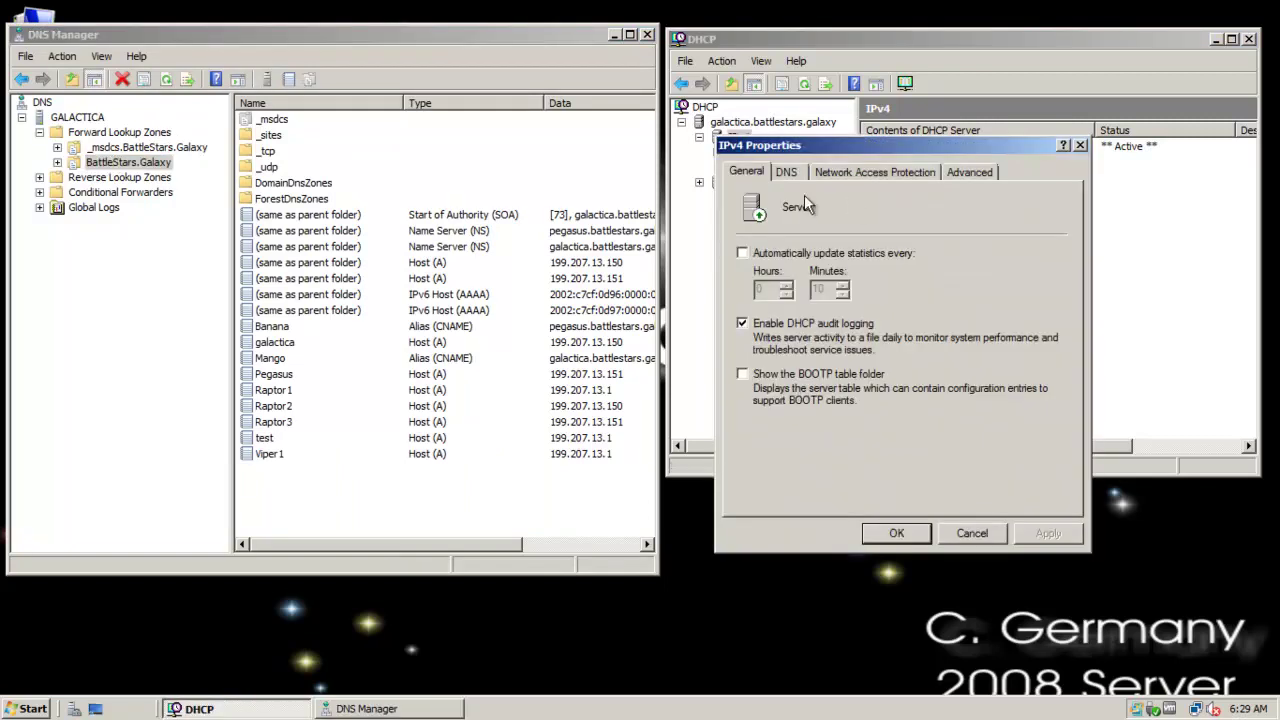
left_click(785, 174)
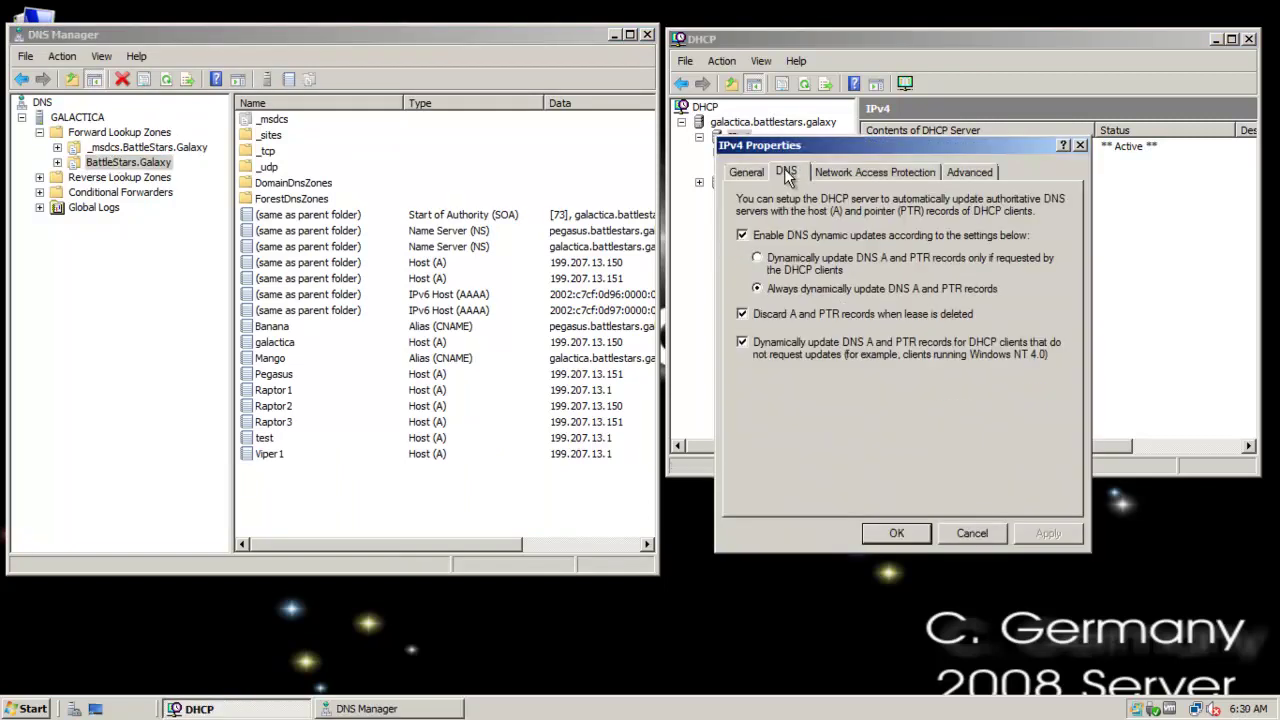
left_click(755, 347)
left_click(764, 264)
left_click(882, 531)
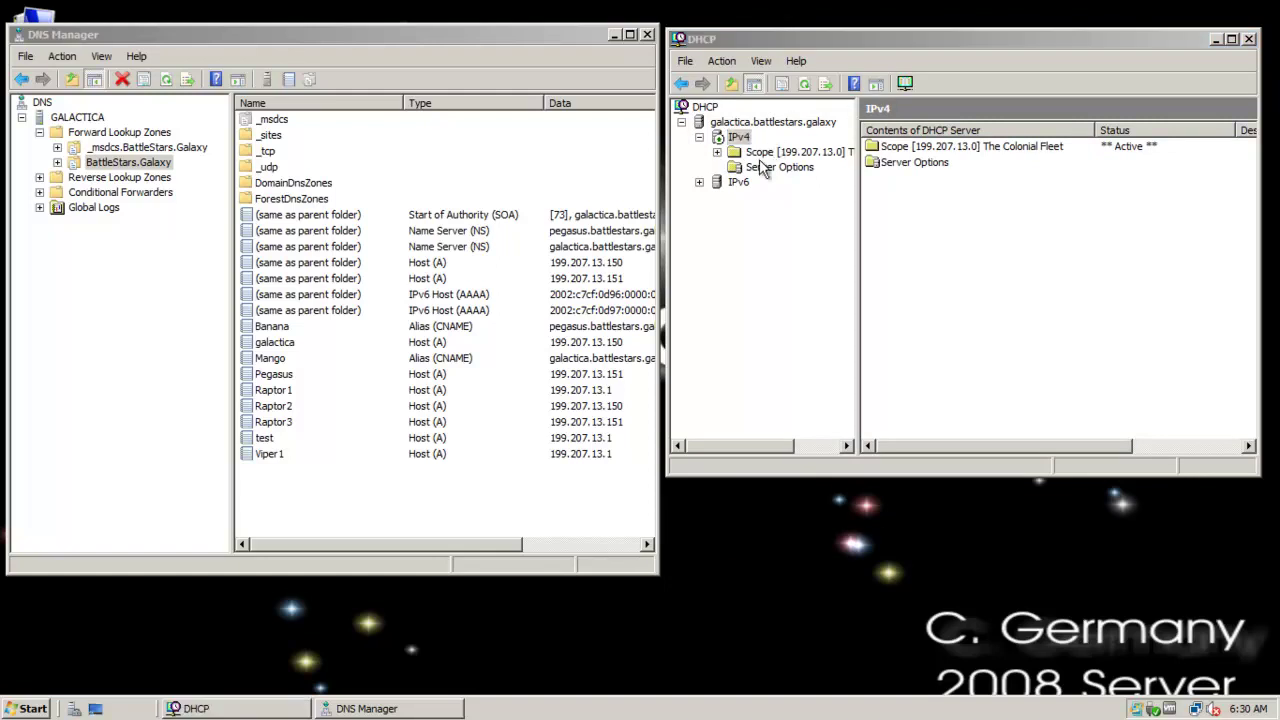
- Delete Starbuck's 199.207.13.180 lease from the 199.207.13.0 scope, leaving Address Leases empty
left_click(768, 166)
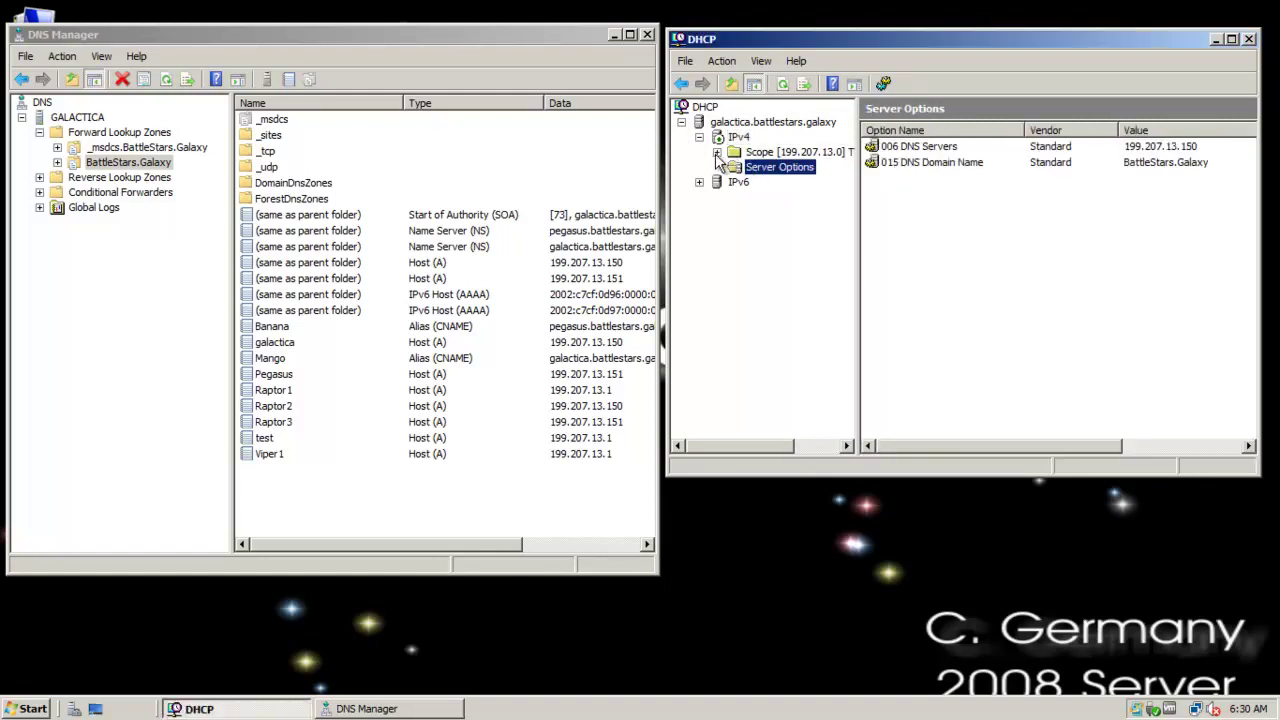
left_click(717, 152)
left_click(800, 182)
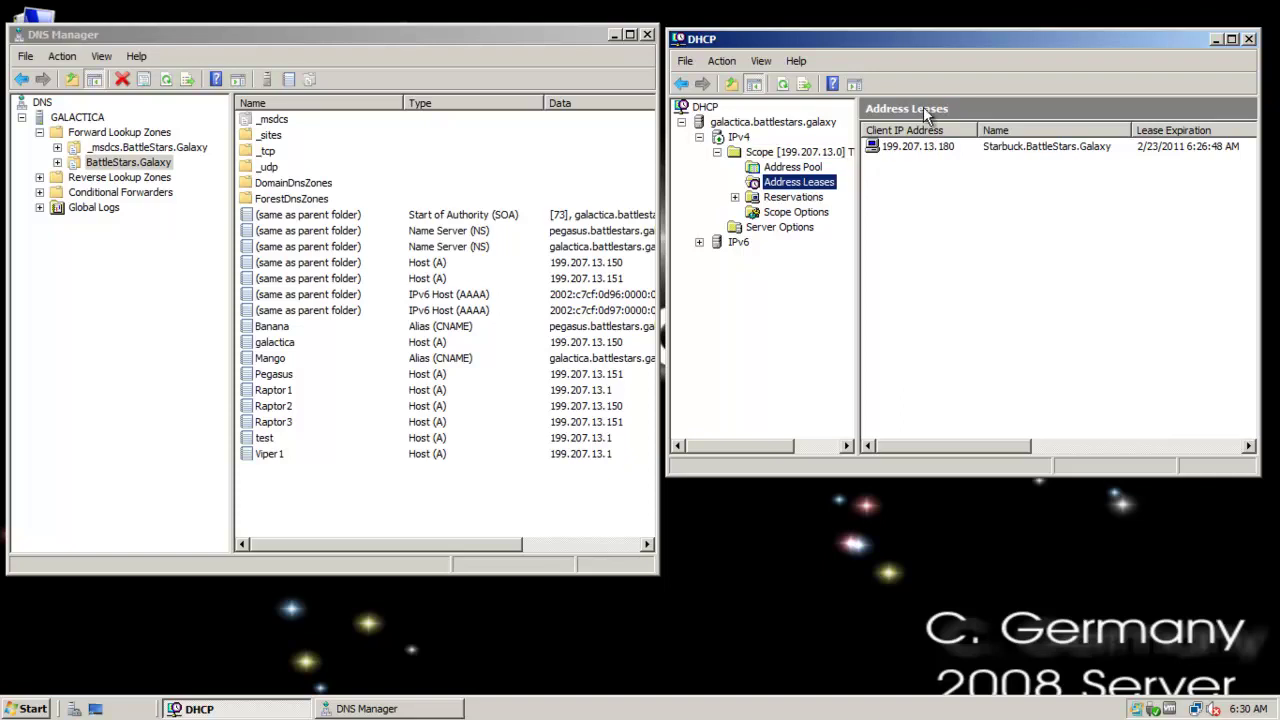
right_click(911, 146)
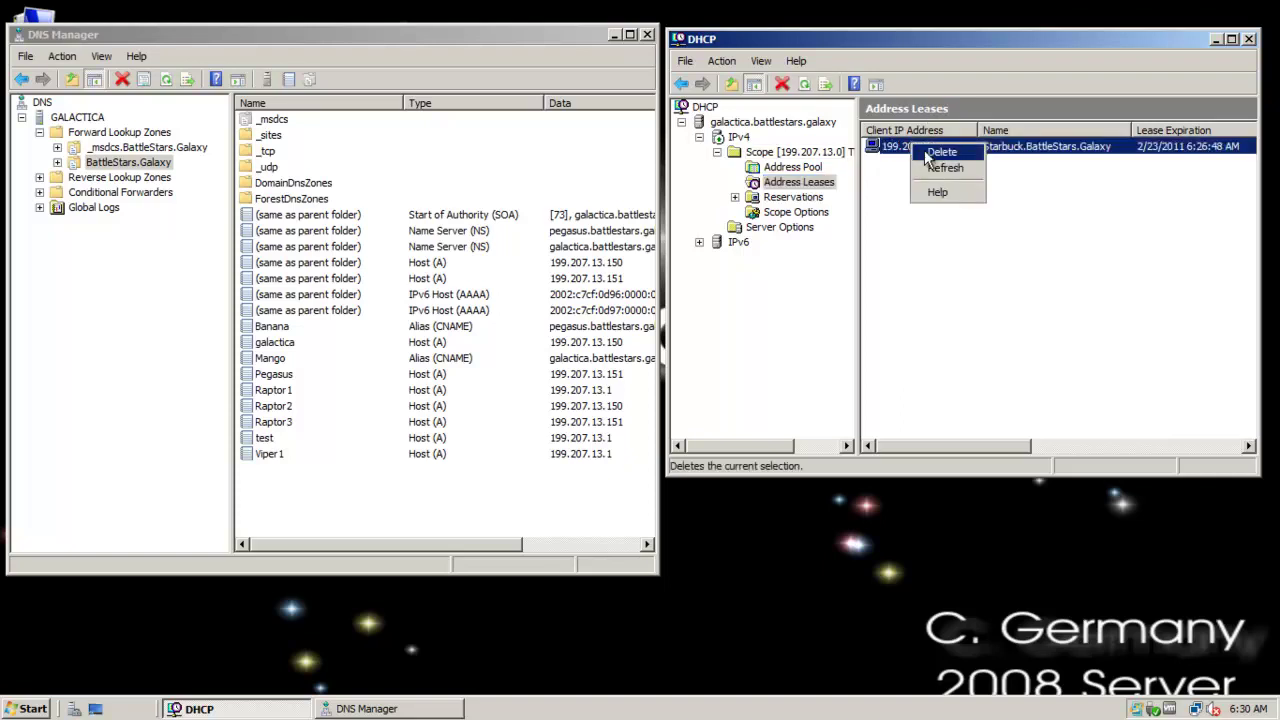
left_click(940, 152)
left_click(662, 412)
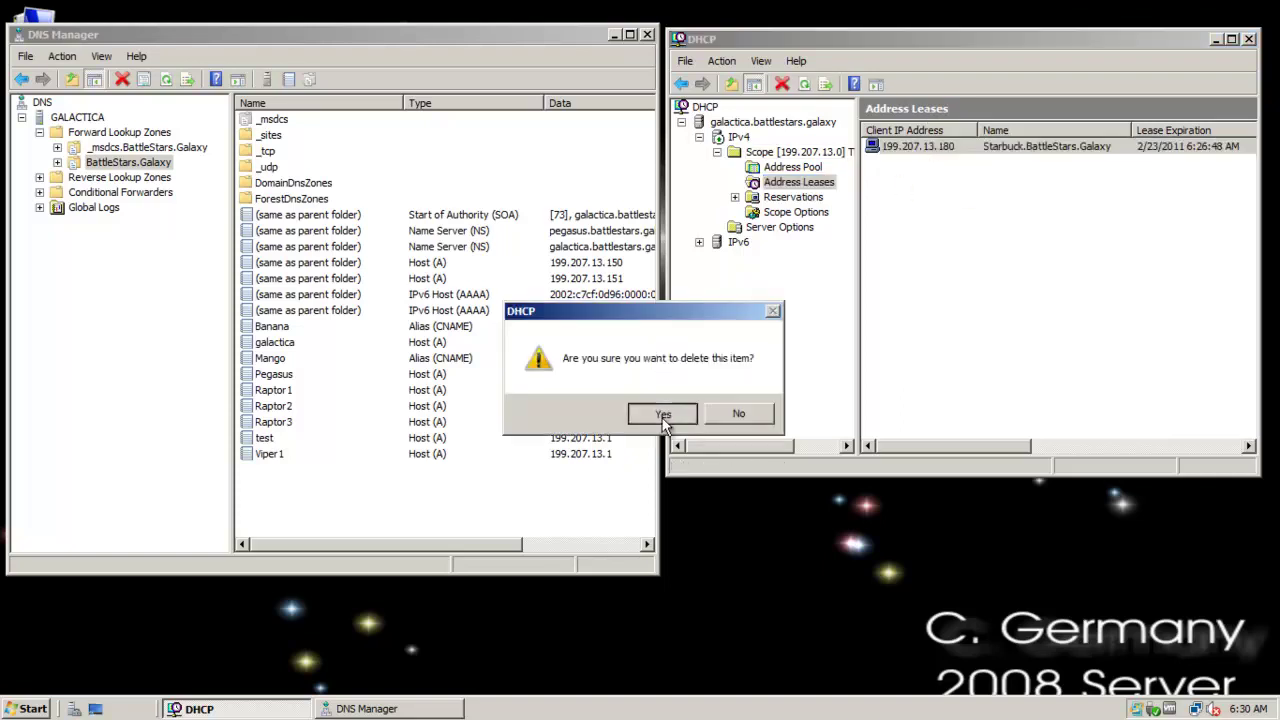
left_click(803, 188)
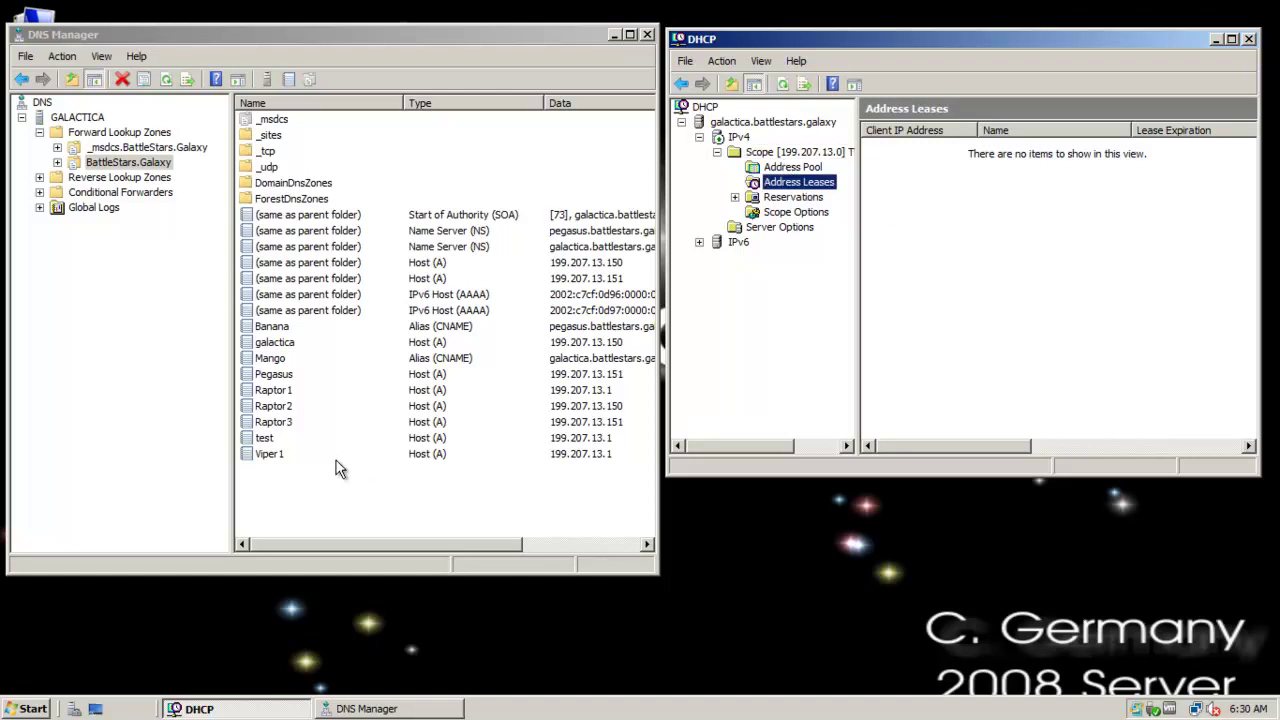
- Refresh the BattleStars.Galaxy zone records in DNS Manager, which show no Starbuck record
right_click(333, 503)
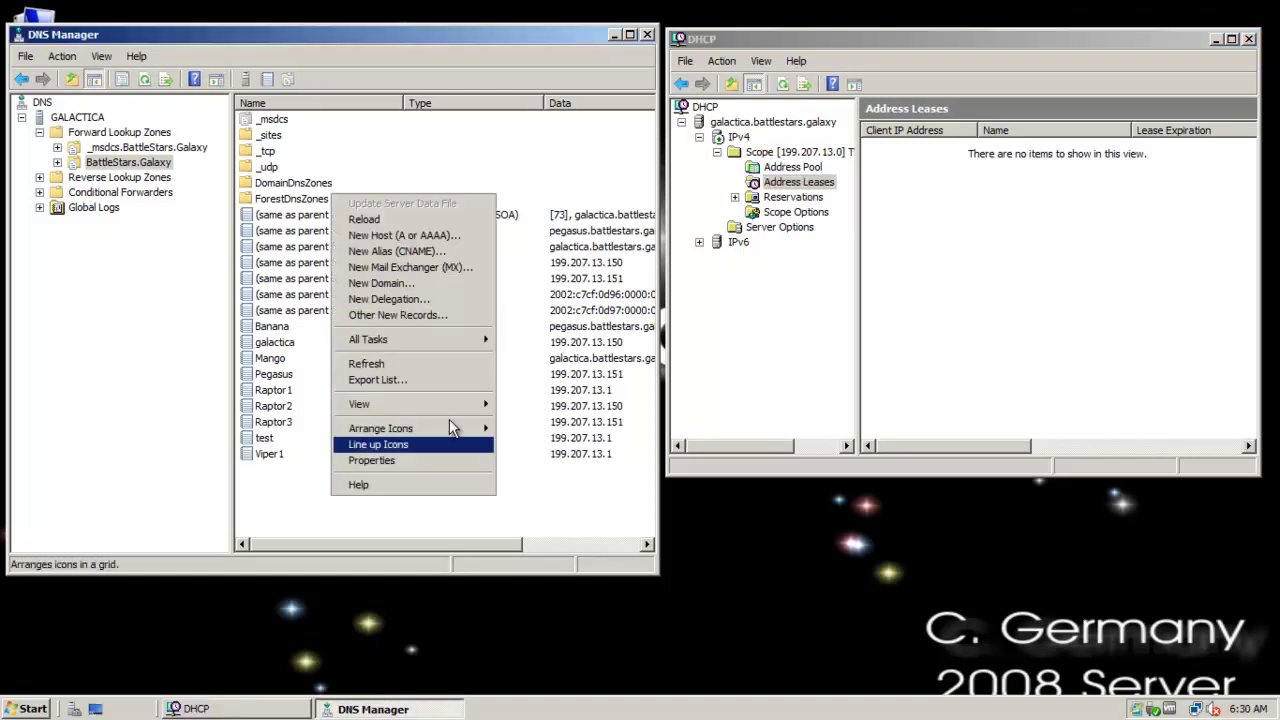
left_click(405, 365)
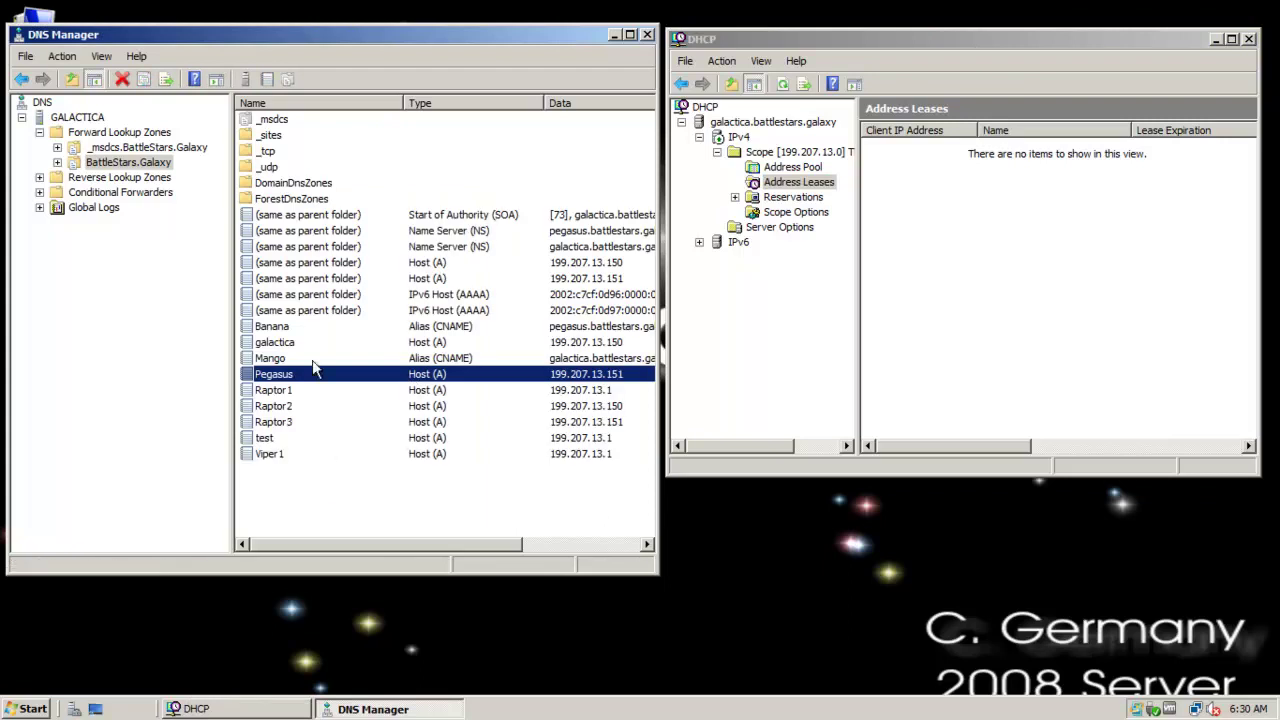
left_click(363, 534)
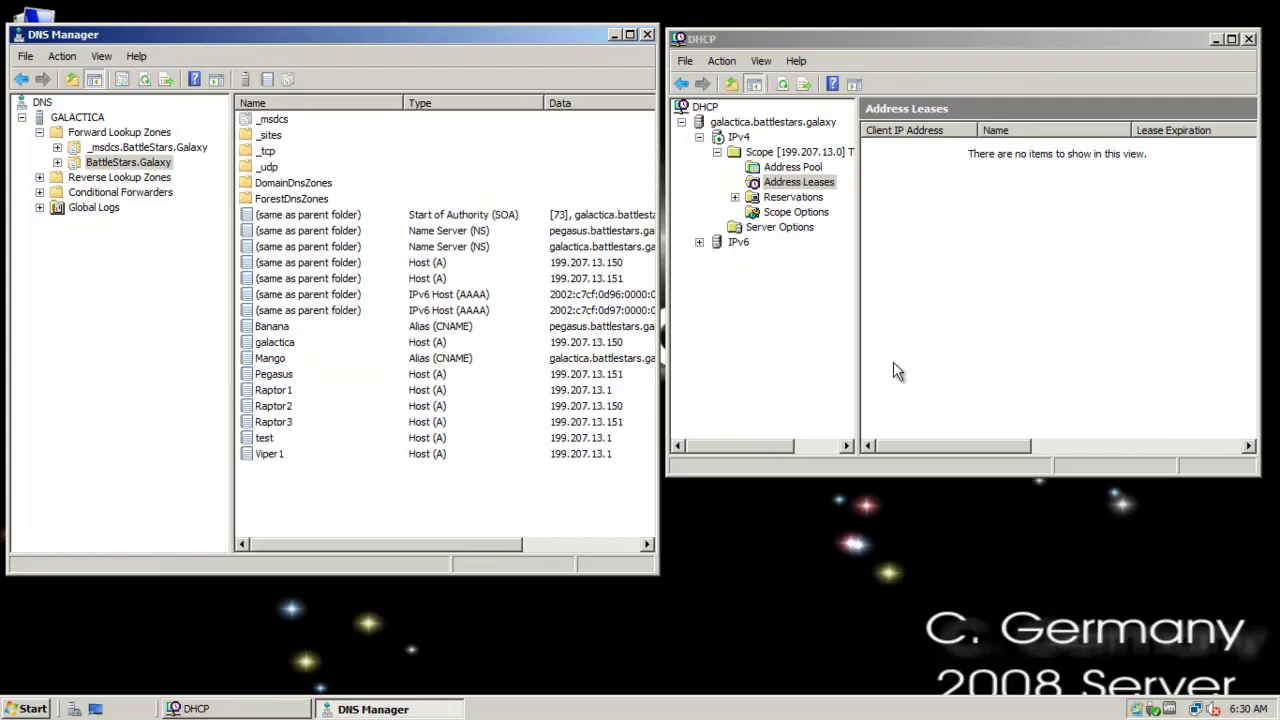
left_click(842, 46)
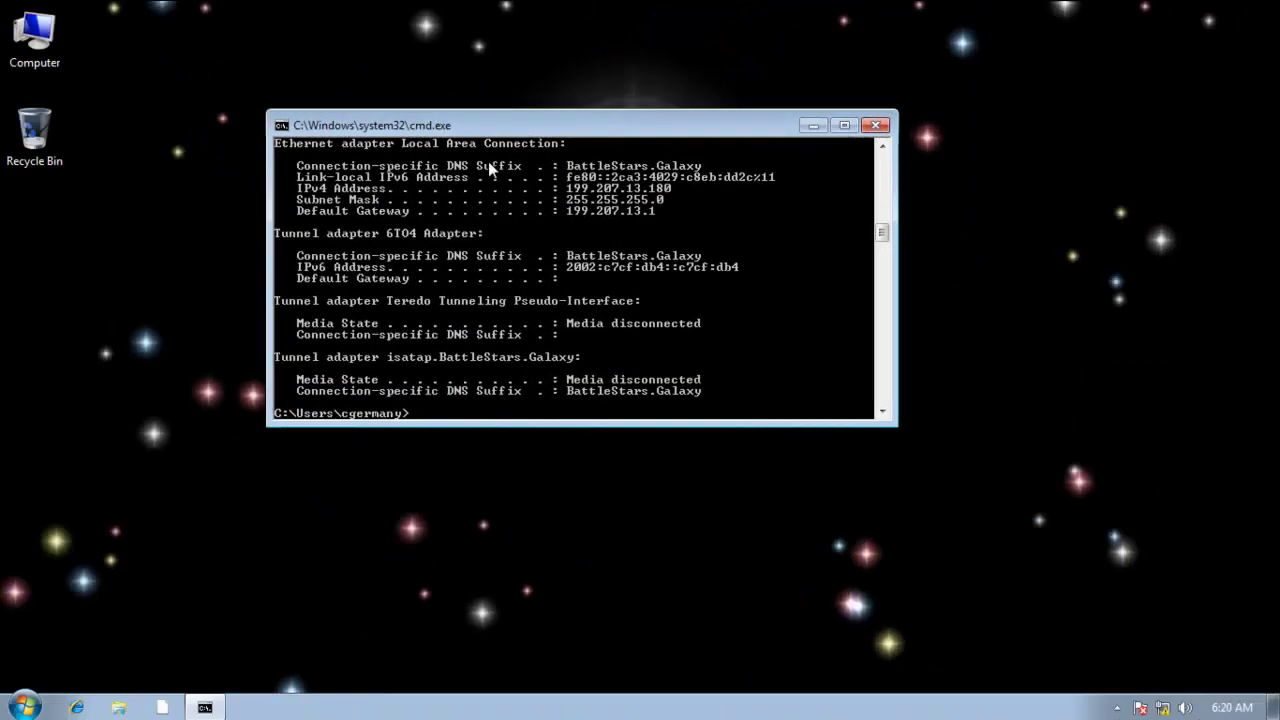
- Clear the console and run ipconfig /release to drop the client's IP address
type("cls")
key("Return")
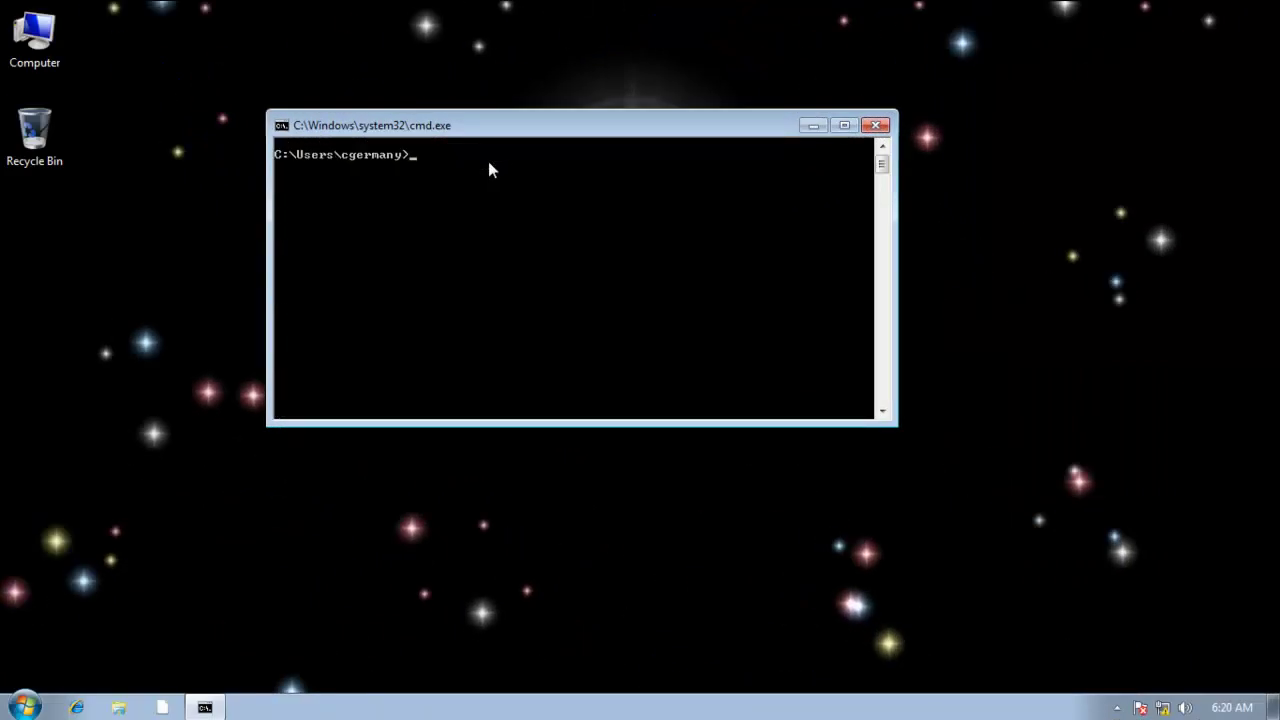
left_click_drag(480, 134, 387, 187)
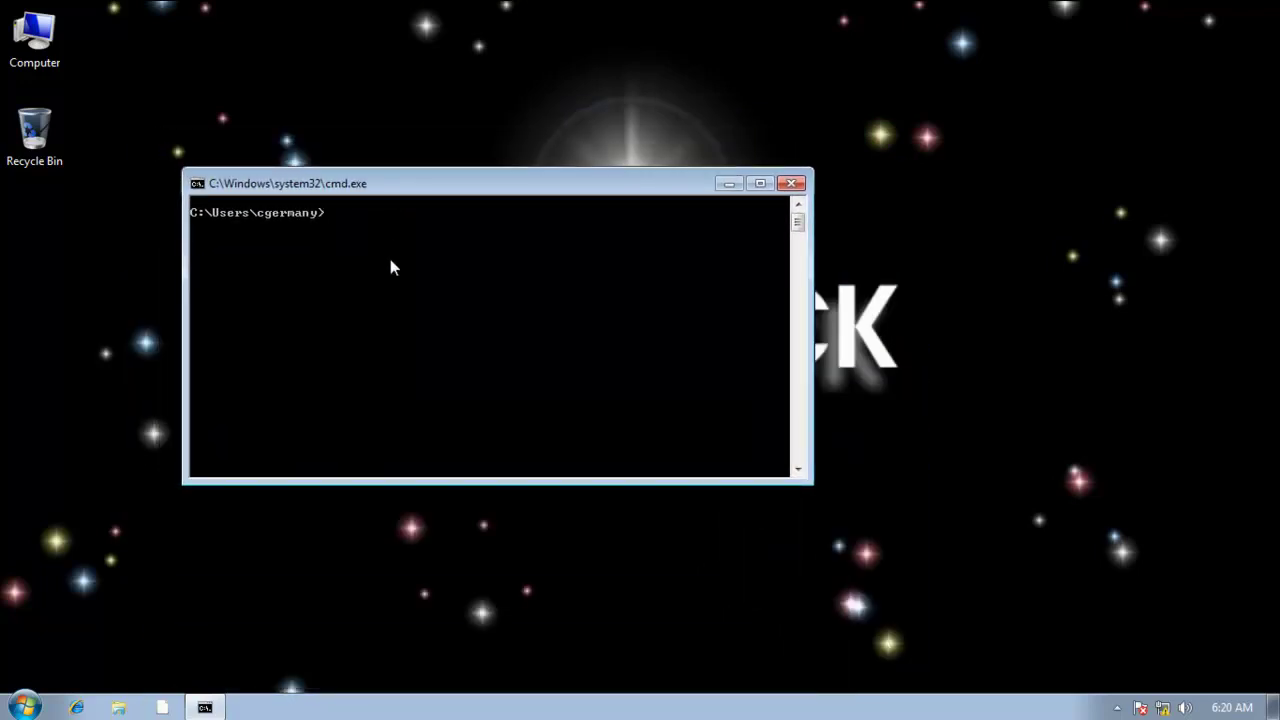
type("ipconfig /release")
key("Return")
- Run ipconfig /renew so Starbuck obtains 199.207.13.180 again
key("Up")
key("BackSpace")
key("BackSpace")
key("BackSpace")
key("BackSpace")
key("BackSpace")
type("new")
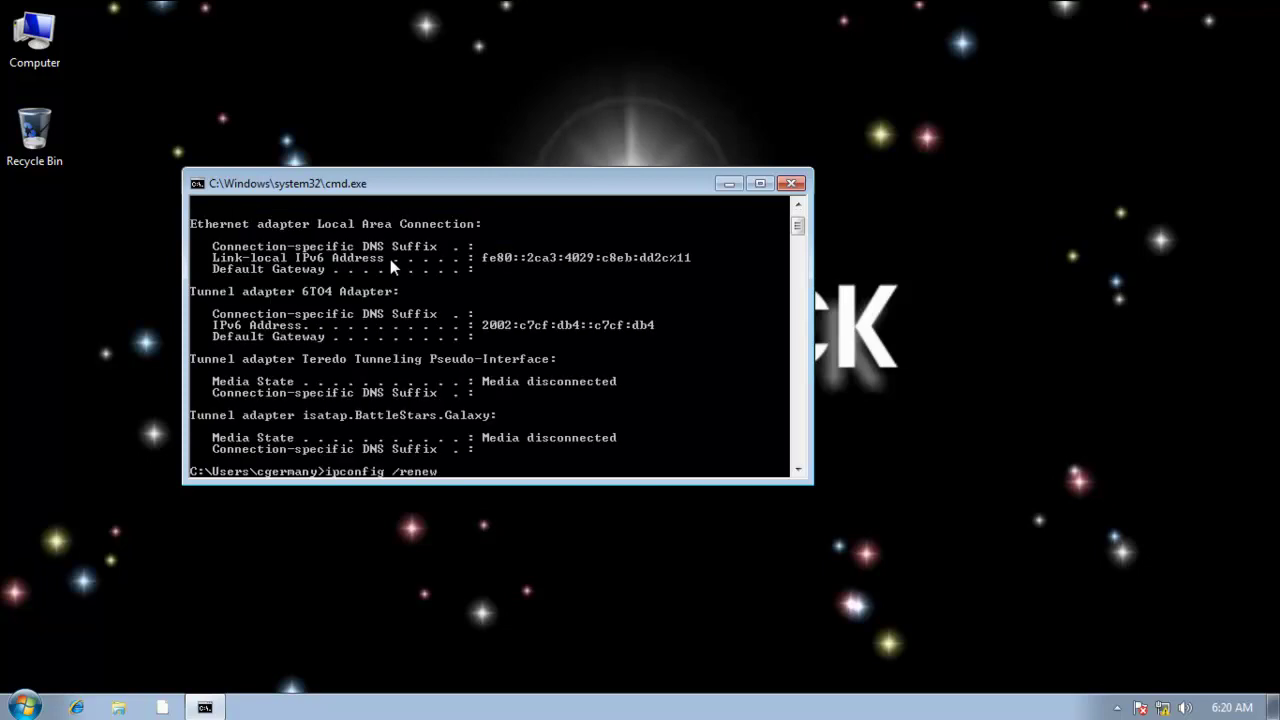
key("Return")
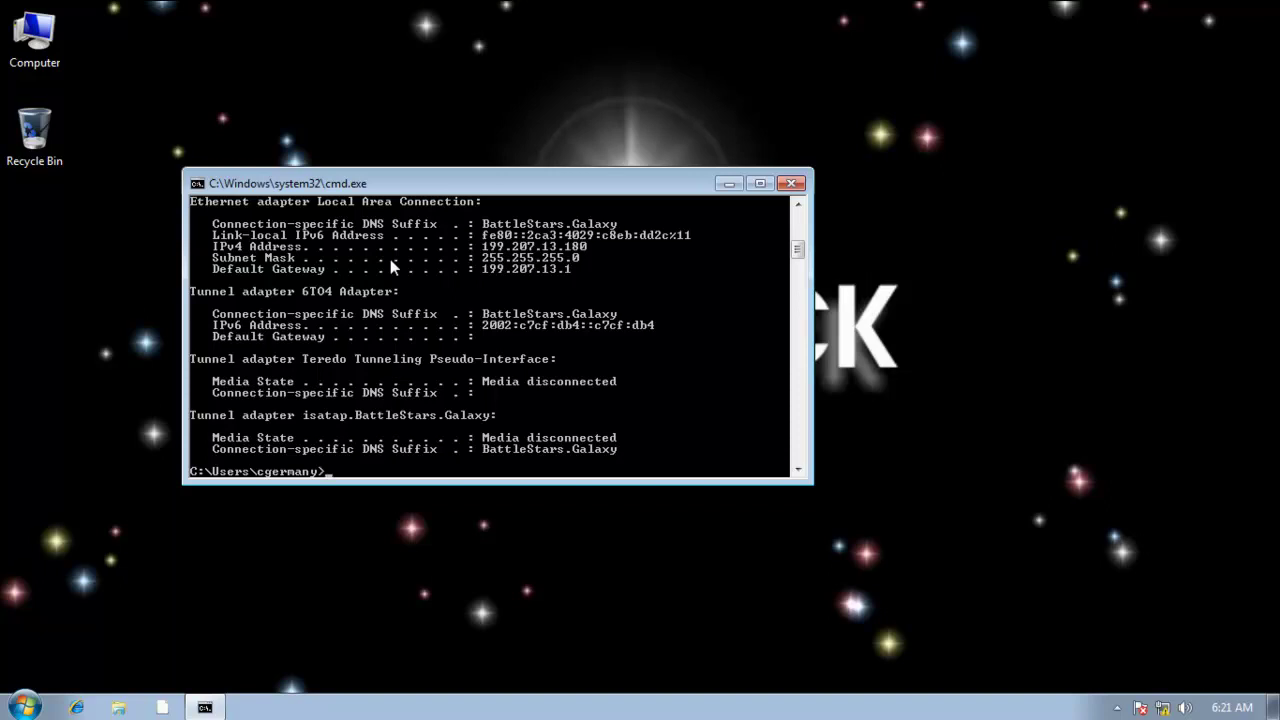
left_click_drag(405, 178, 405, 221)
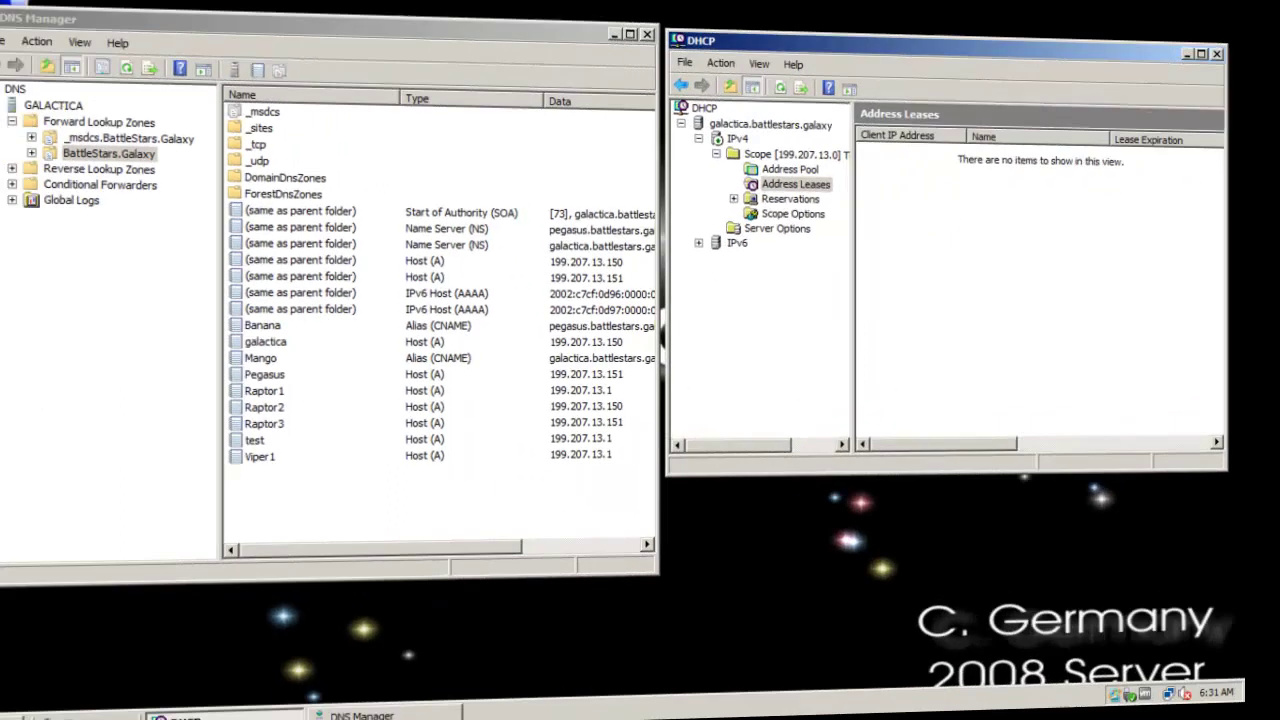
- Refresh Address Leases to show Starbuck's renewed 199.207.13.180 lease, then refresh the BattleStars.Galaxy zone
left_click(798, 182)
right_click(950, 259)
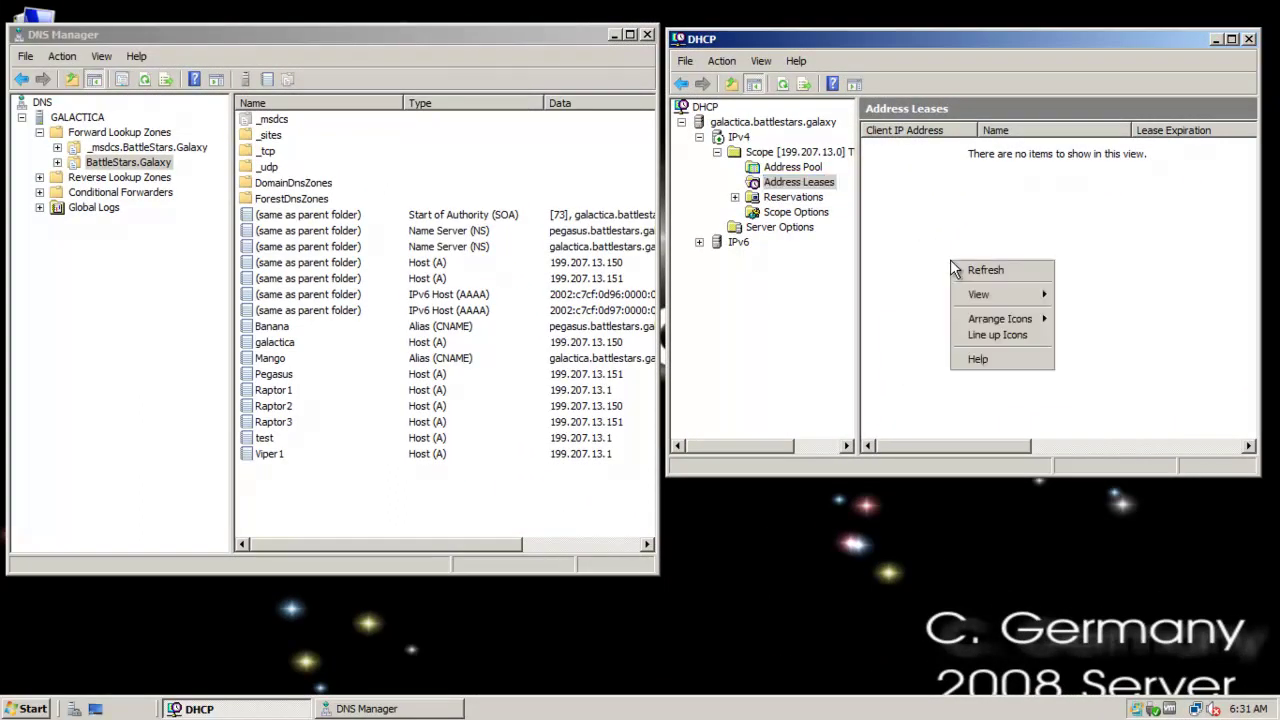
left_click(985, 267)
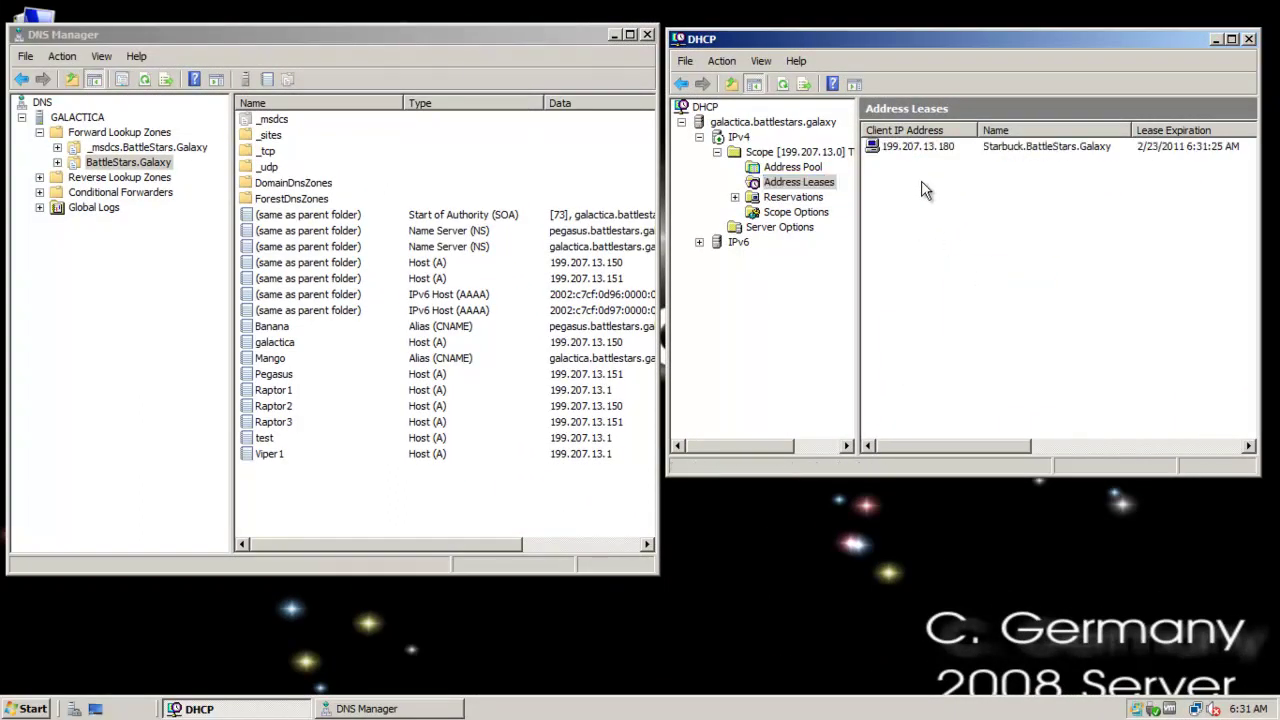
left_click(936, 148)
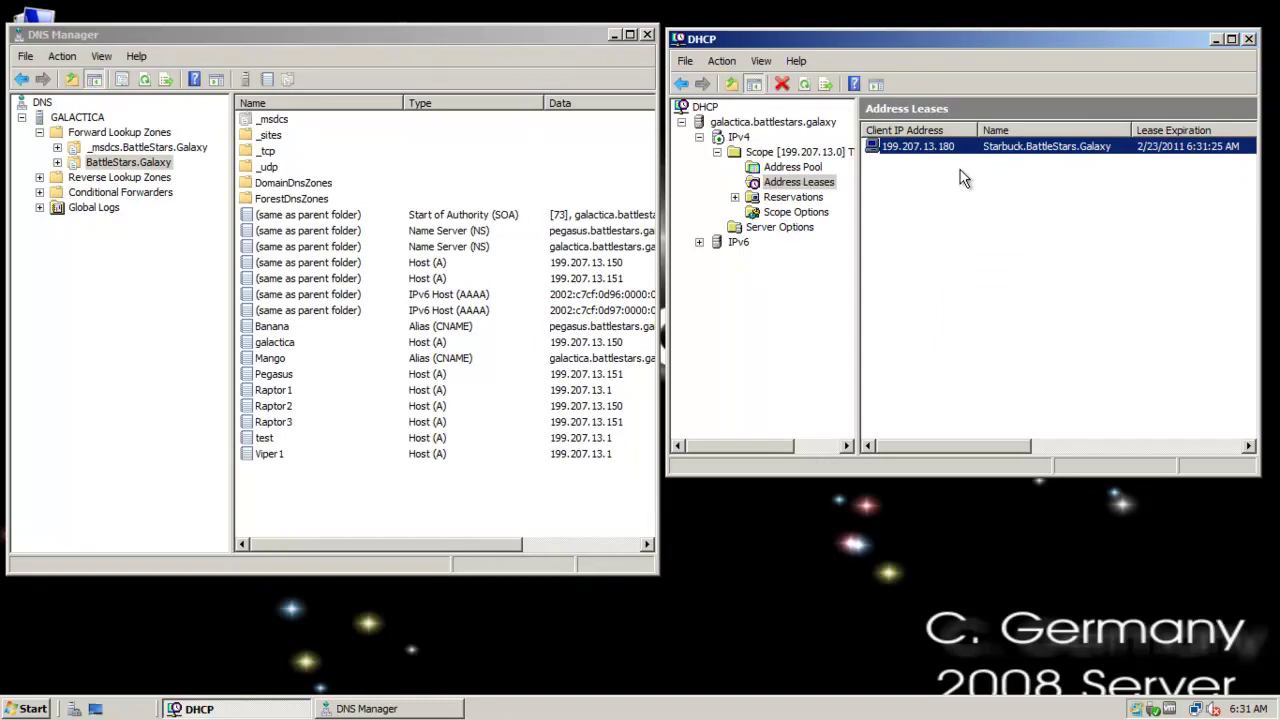
right_click(323, 503)
left_click(365, 373)
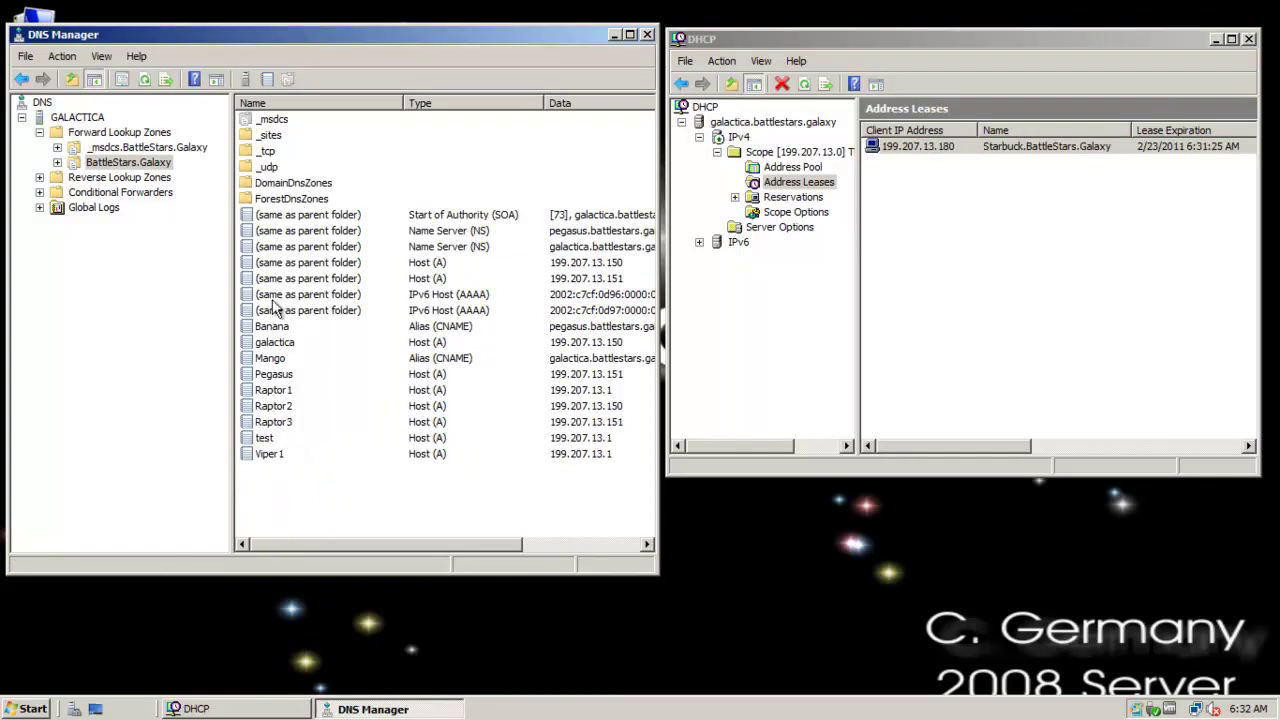
right_click(110, 162)
left_click(189, 427)
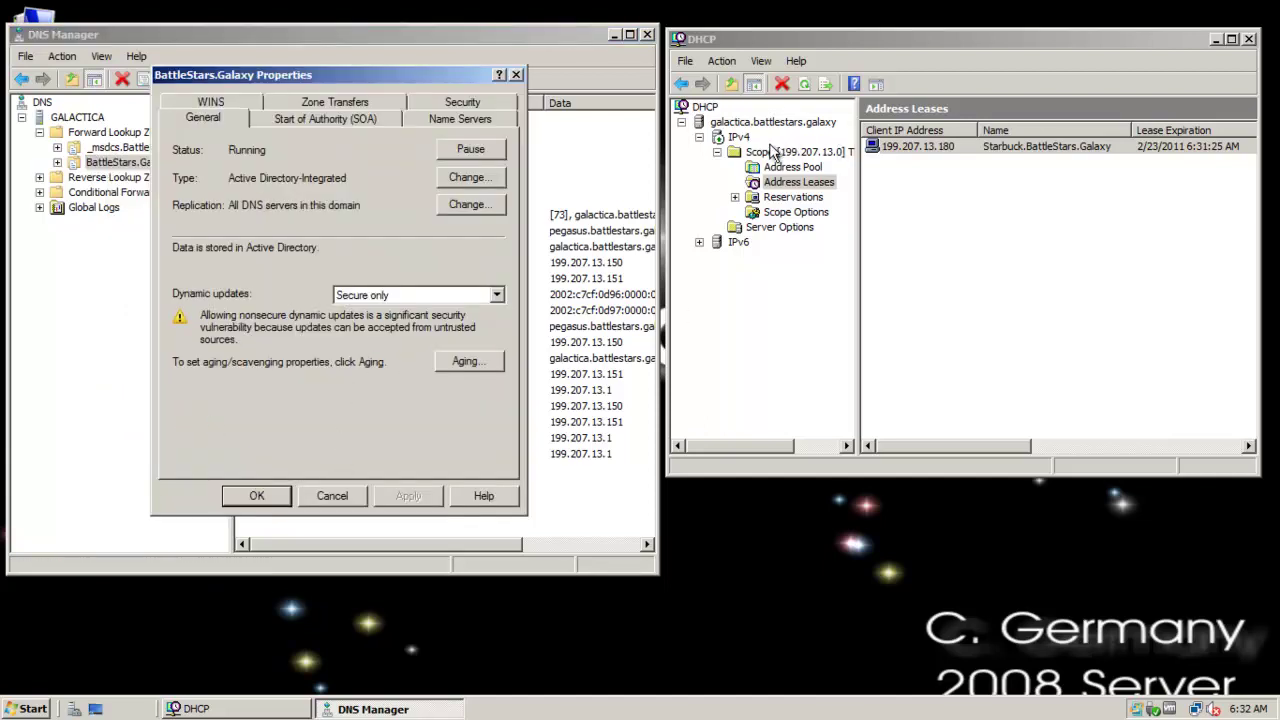
right_click(738, 137)
left_click(819, 333)
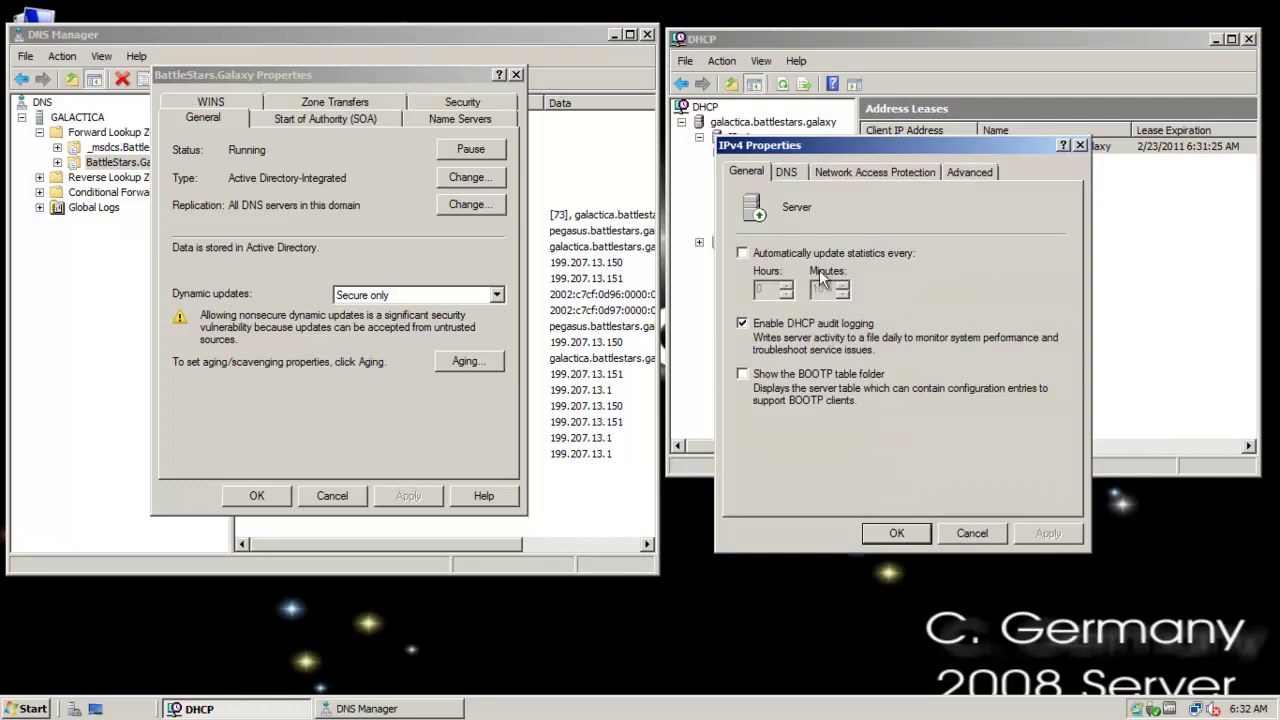
left_click(788, 174)
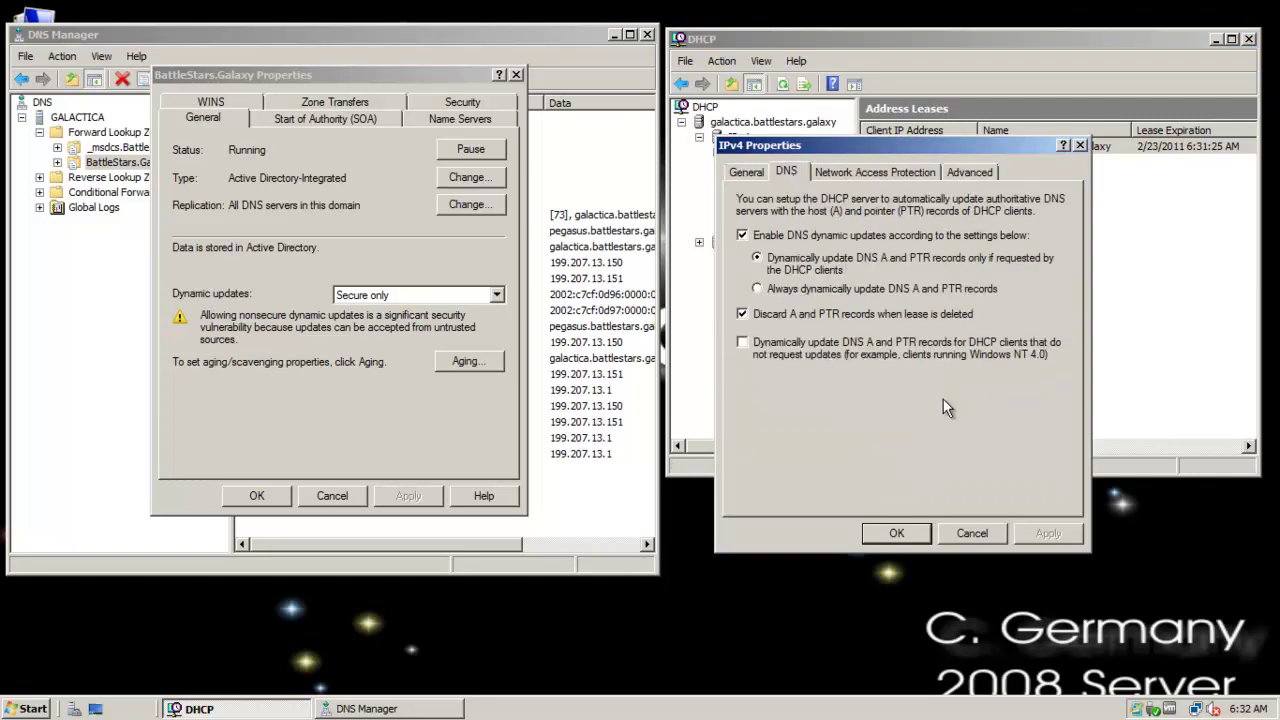
left_click(972, 533)
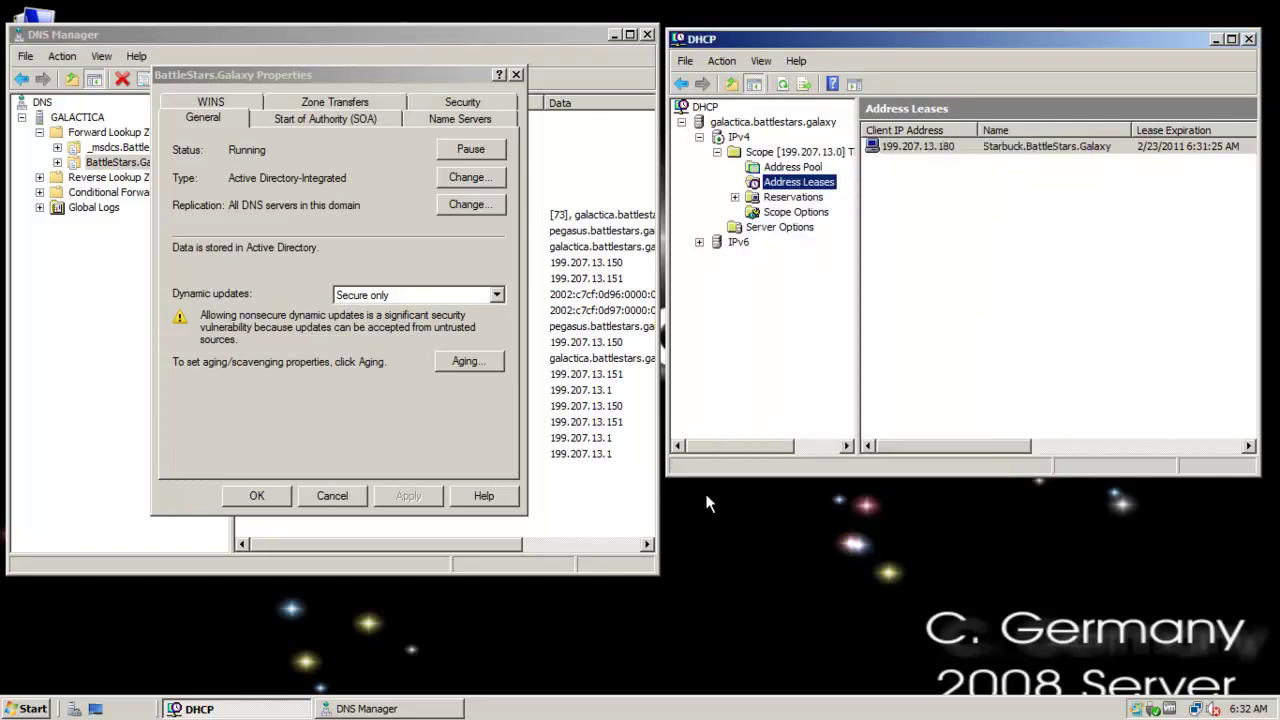
left_click(344, 498)
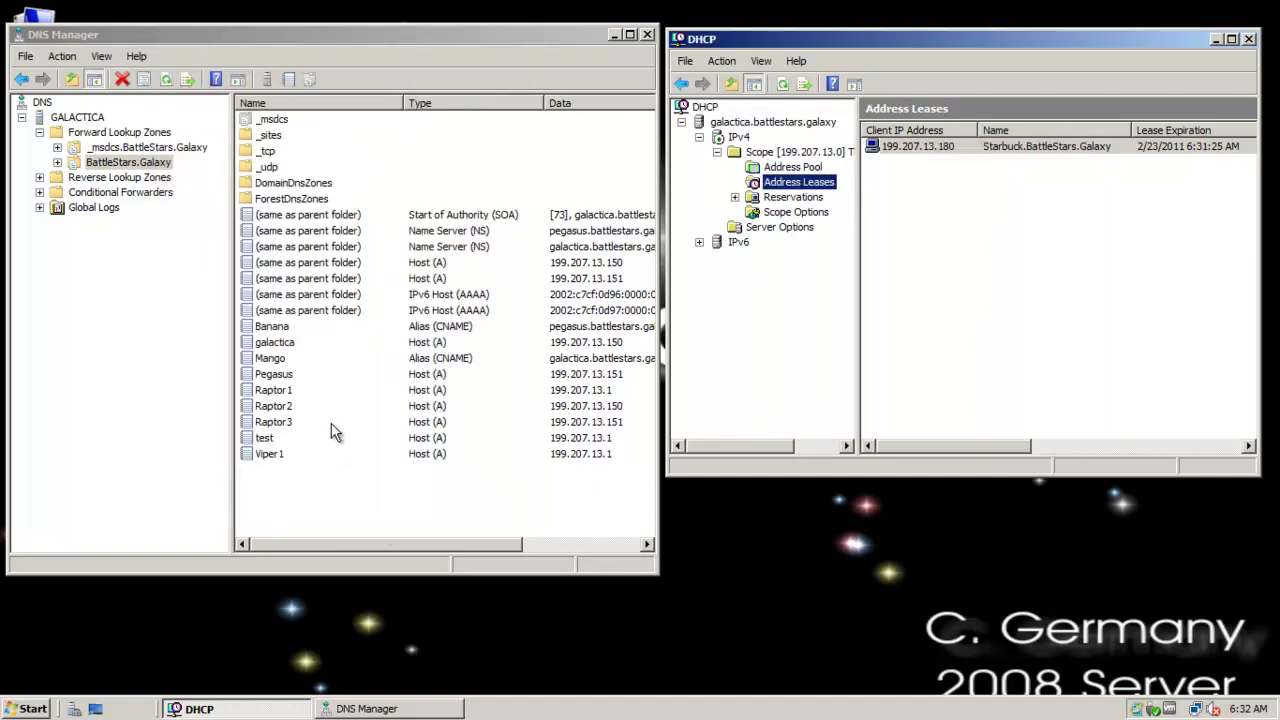
left_click(310, 508)
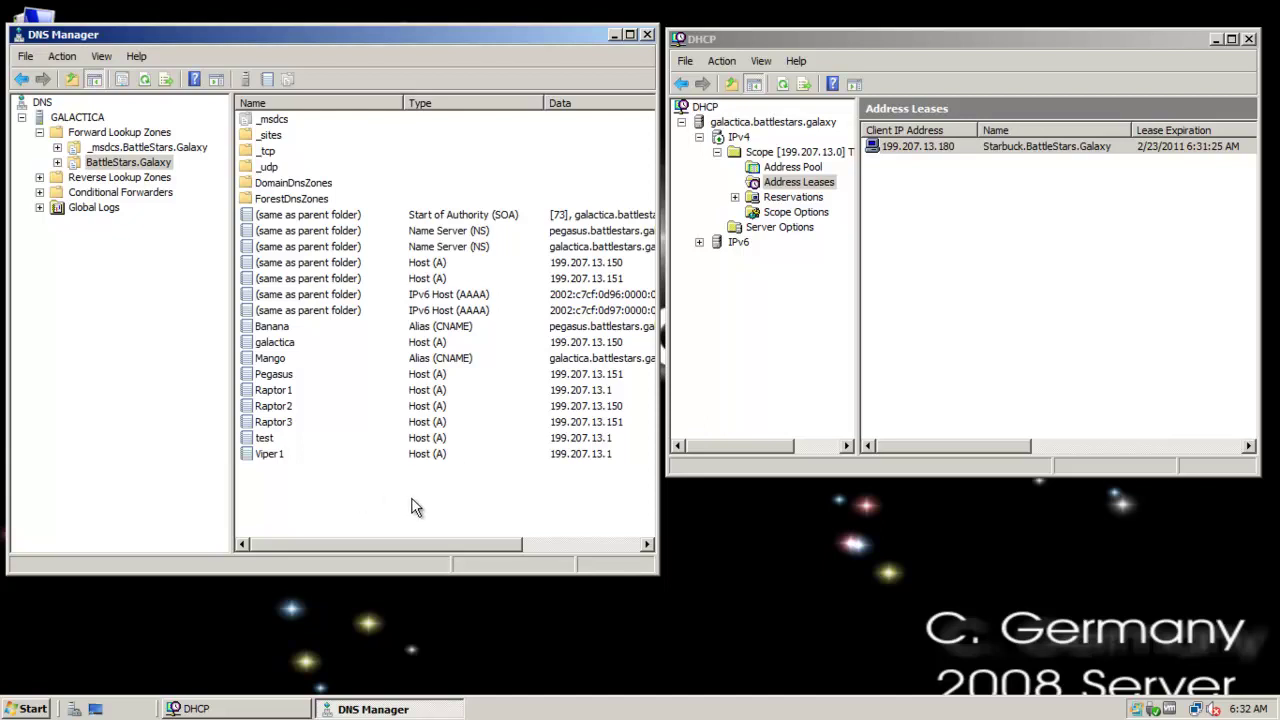
left_click_drag(571, 41, 935, 95)
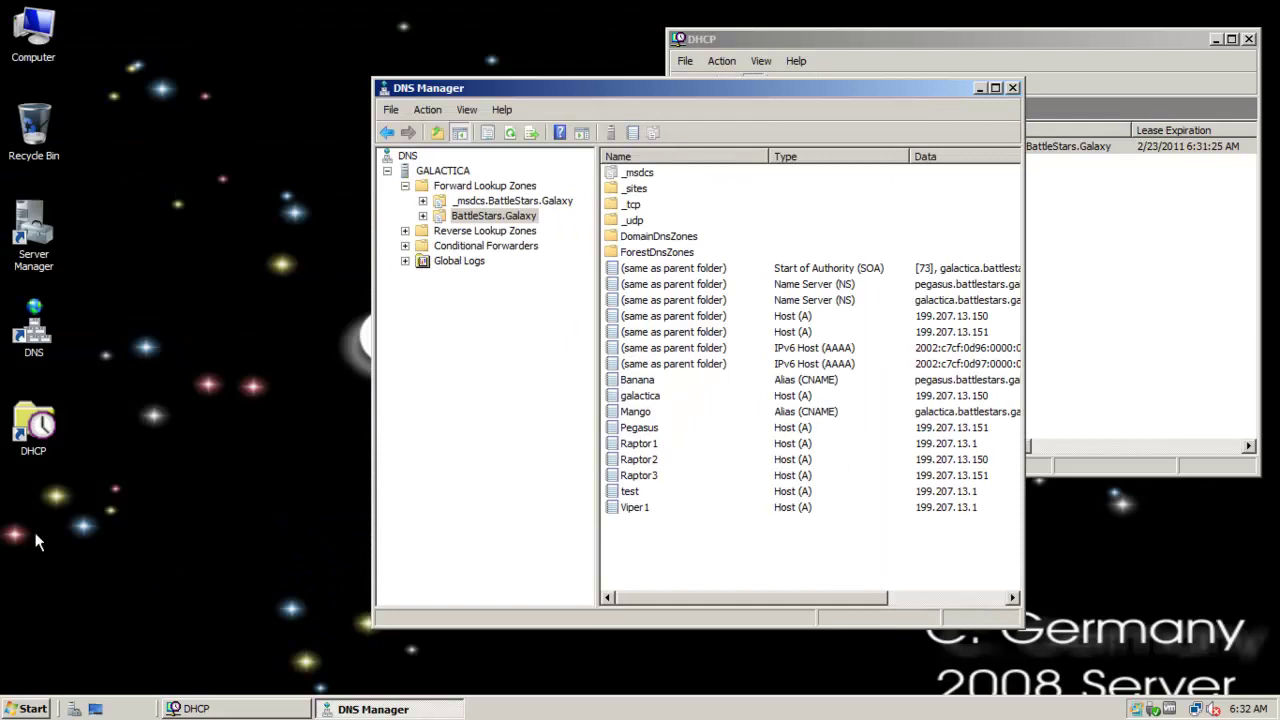
- Open Active Directory Users and Computers, confirm the Computers container is empty, and close it
left_click(20, 706)
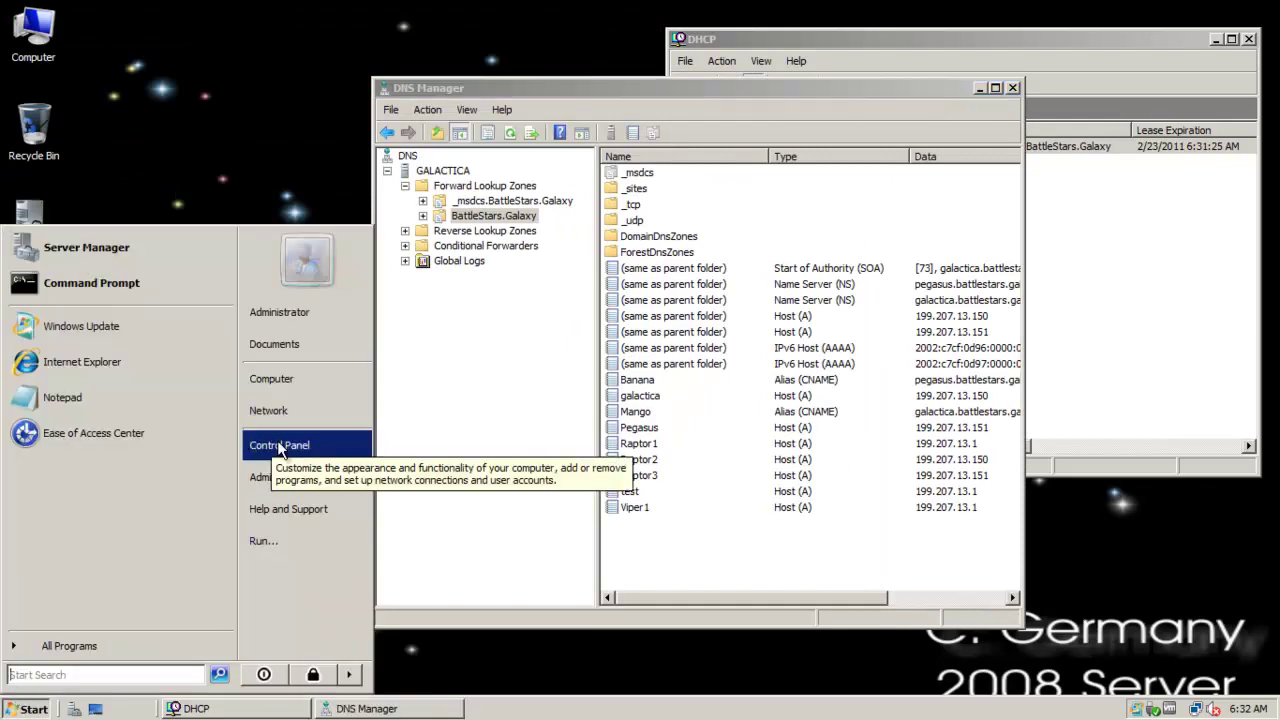
mouse_move(294, 477)
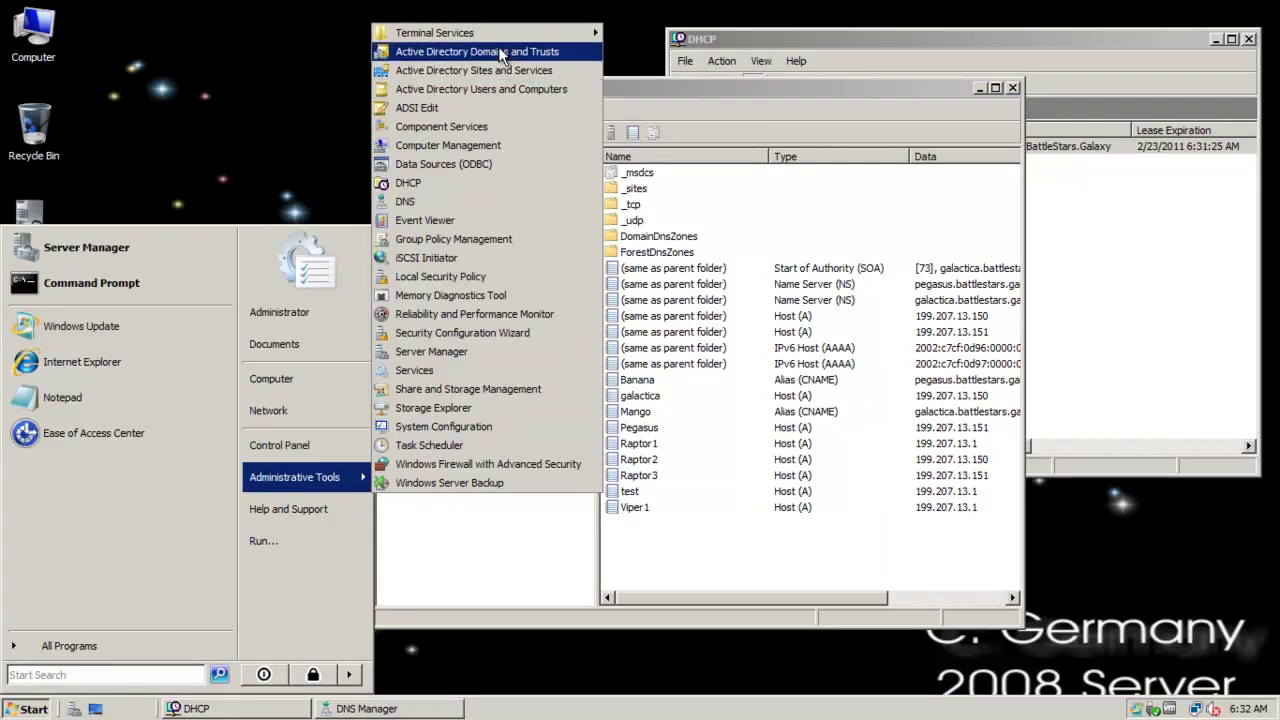
left_click(490, 89)
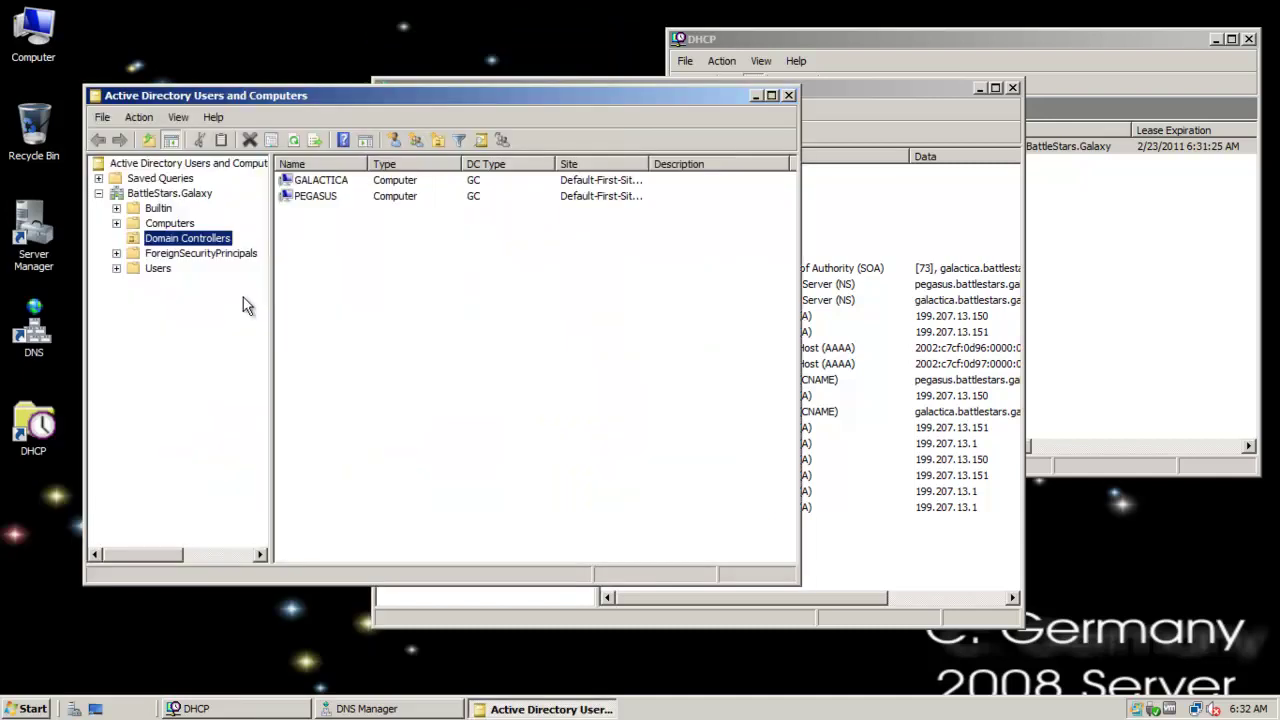
left_click(137, 222)
left_click(350, 270)
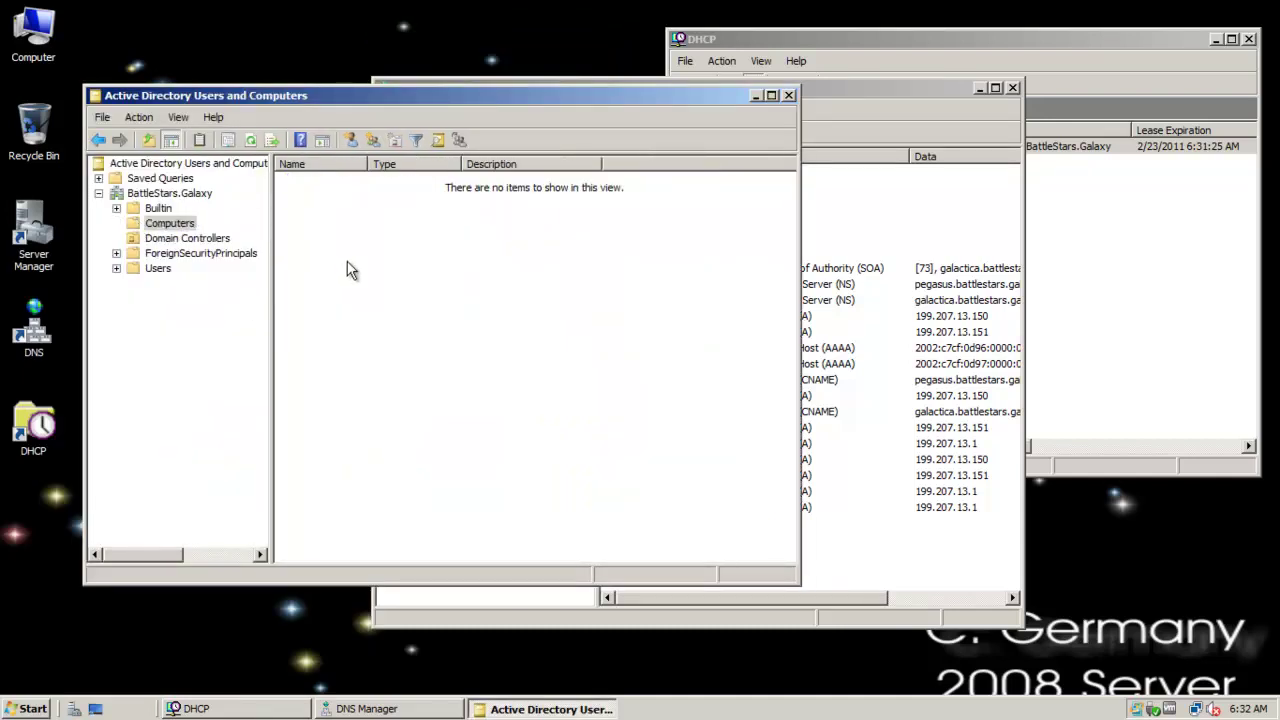
left_click(152, 224)
left_click(435, 295)
left_click(789, 95)
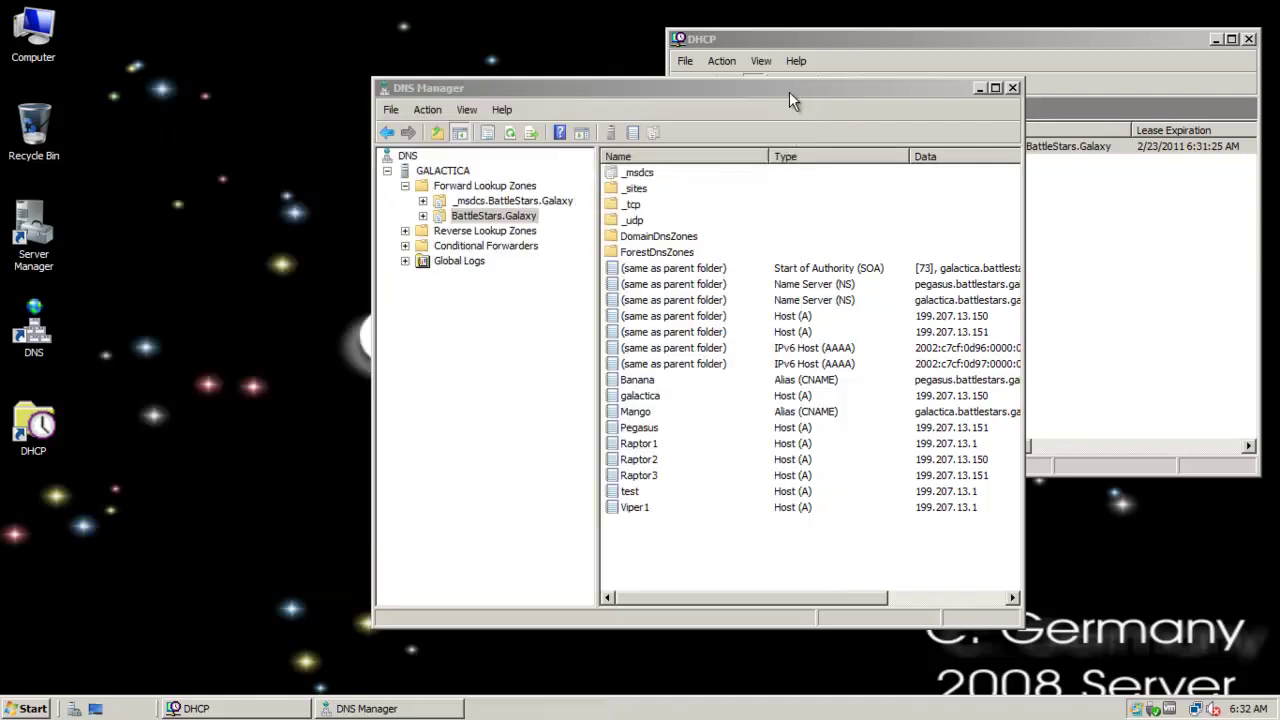
- Copy the Active Directory Users and Computers shortcut from Administrative Tools onto the desktop
left_click(27, 705)
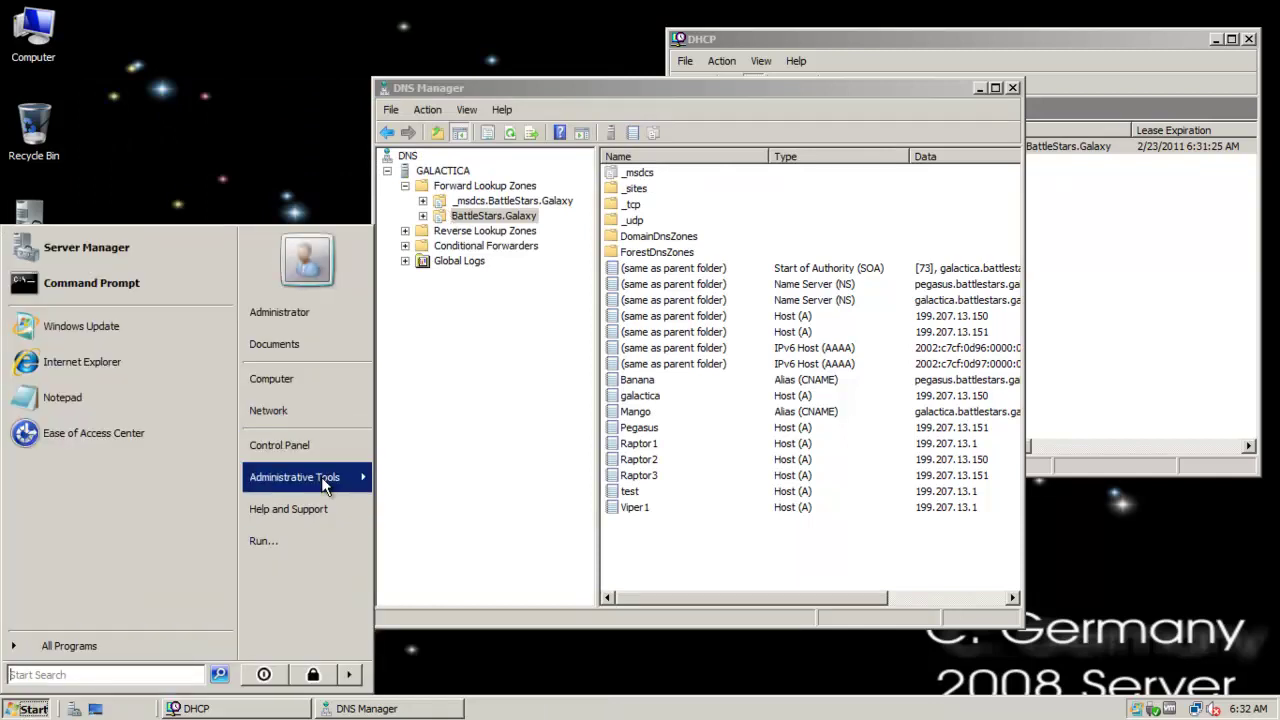
mouse_move(323, 485)
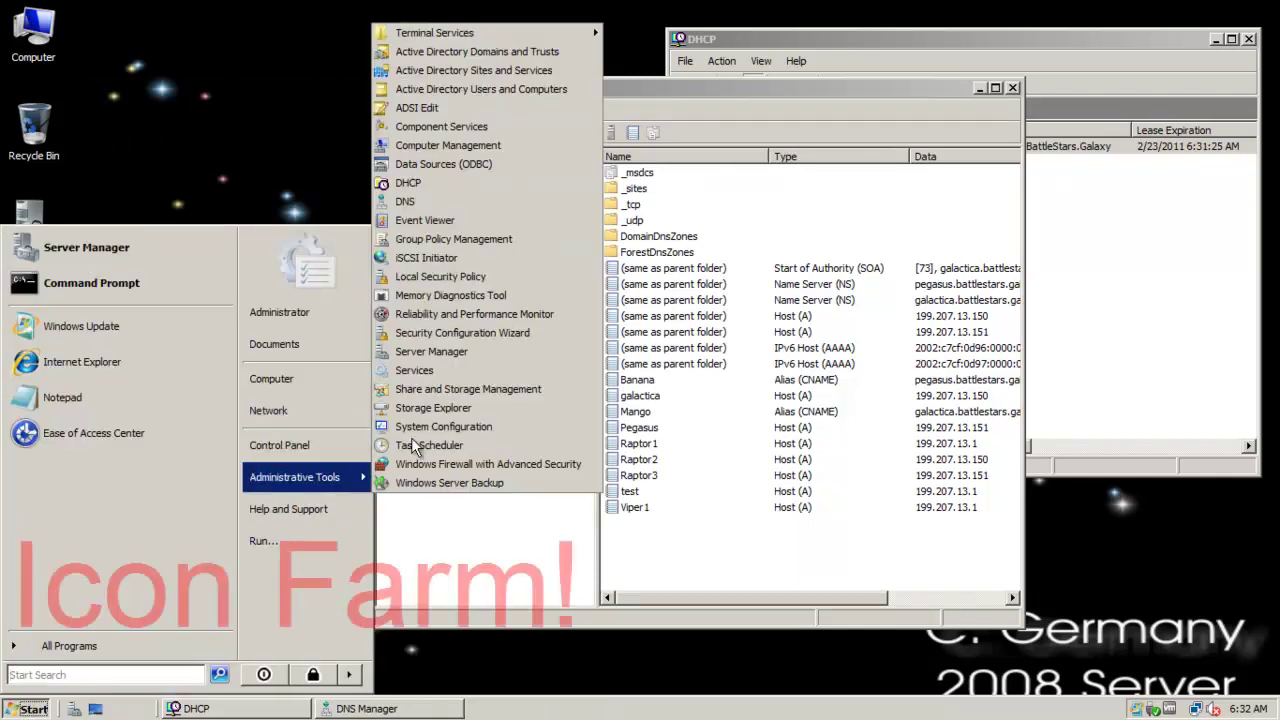
right_click(502, 87)
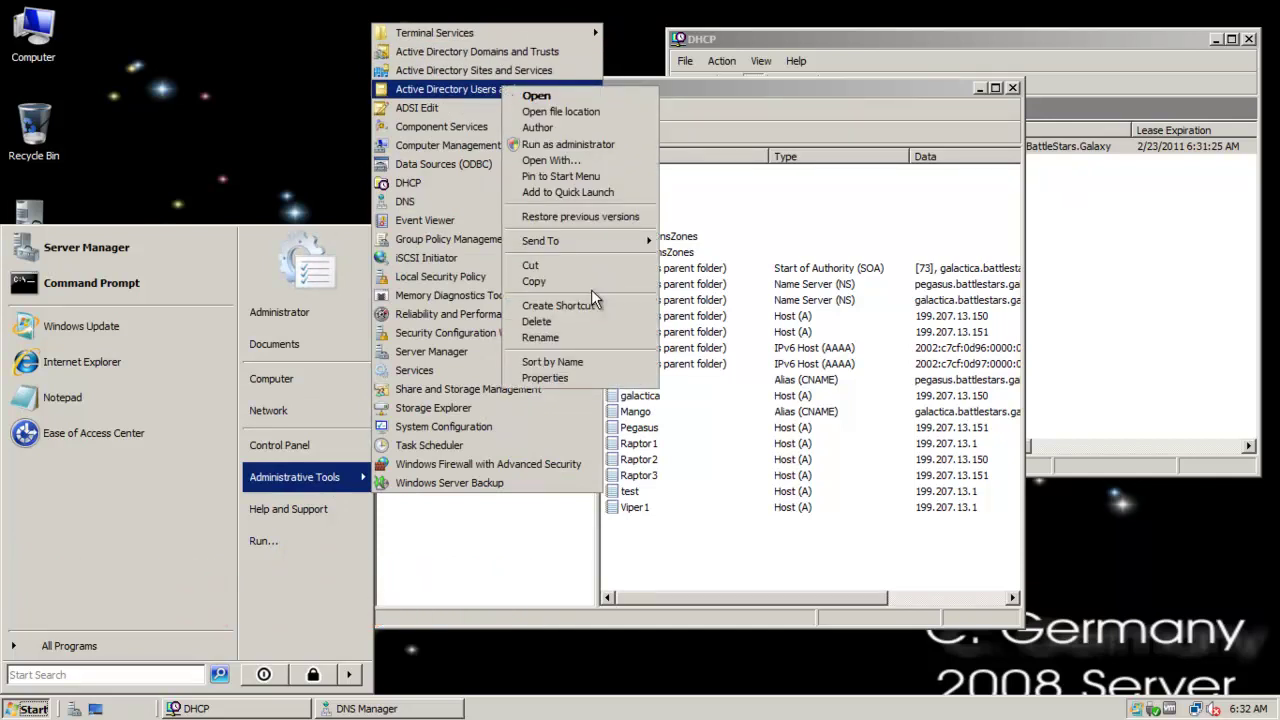
left_click(591, 284)
left_click(270, 147)
right_click(40, 498)
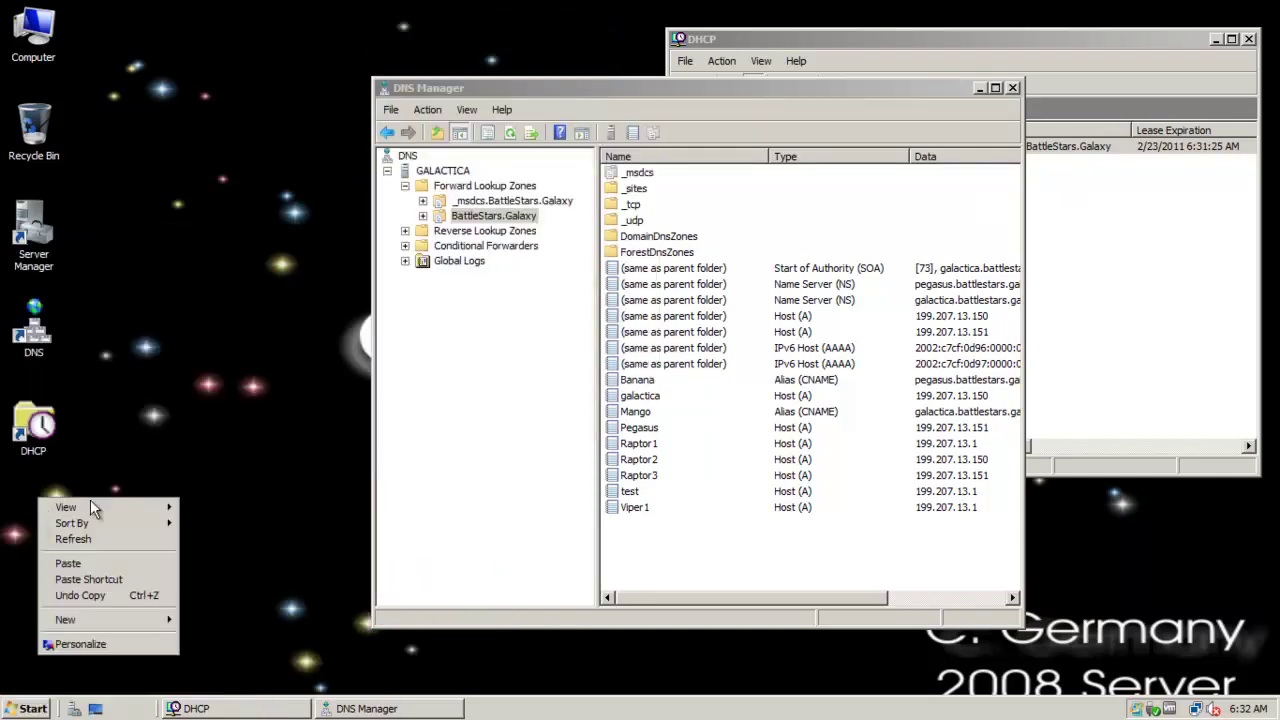
left_click(60, 563)
left_click(212, 289)
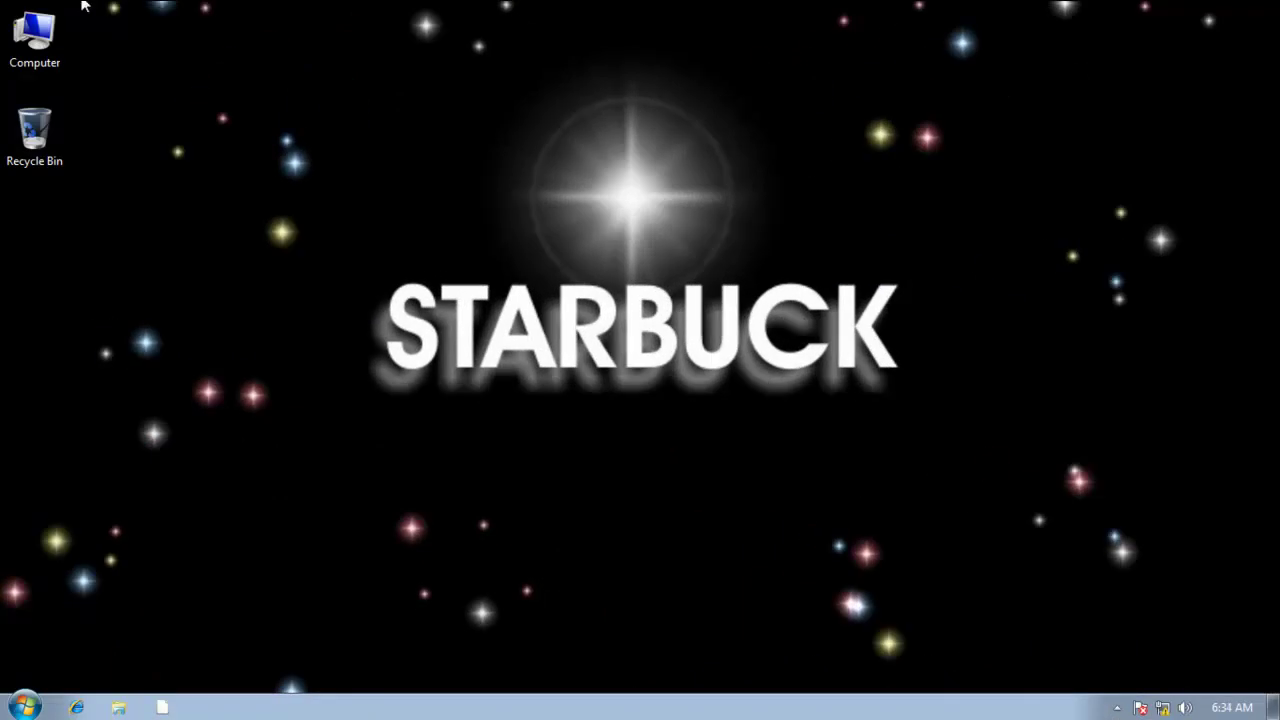
- Open System Properties on the Computer Name tab via Computer's Advanced system settings
right_click(27, 58)
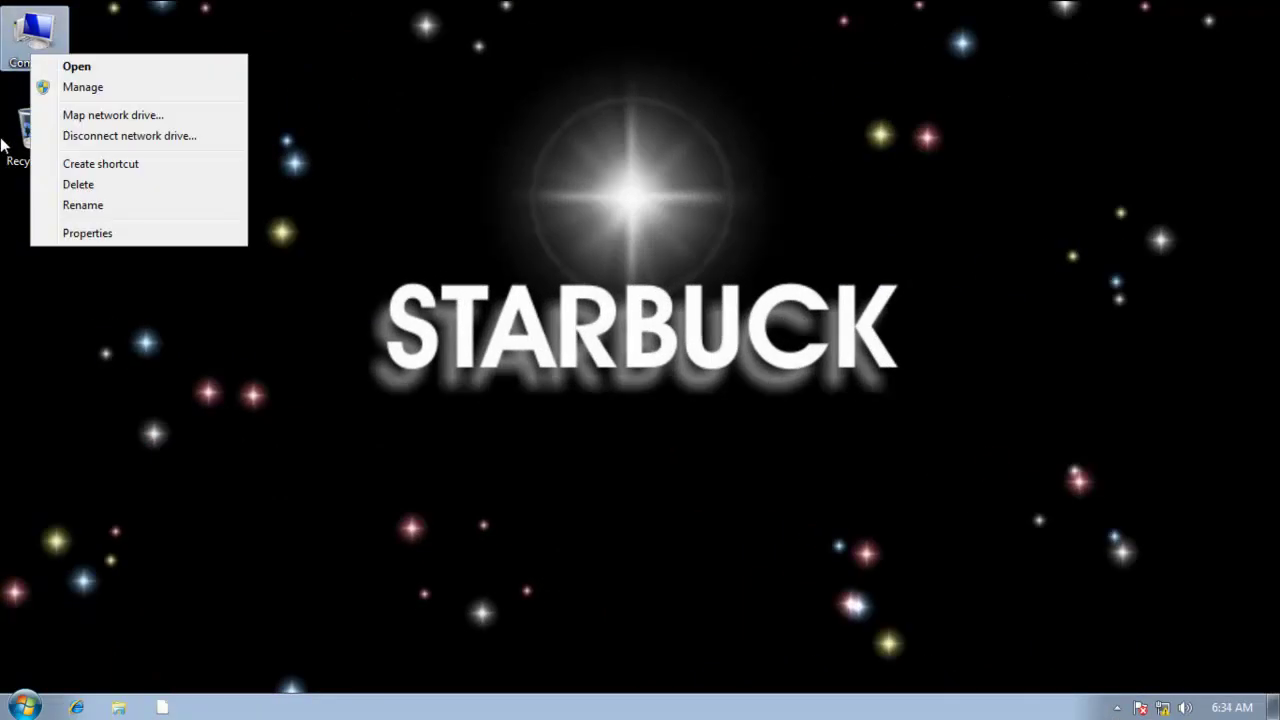
left_click(88, 233)
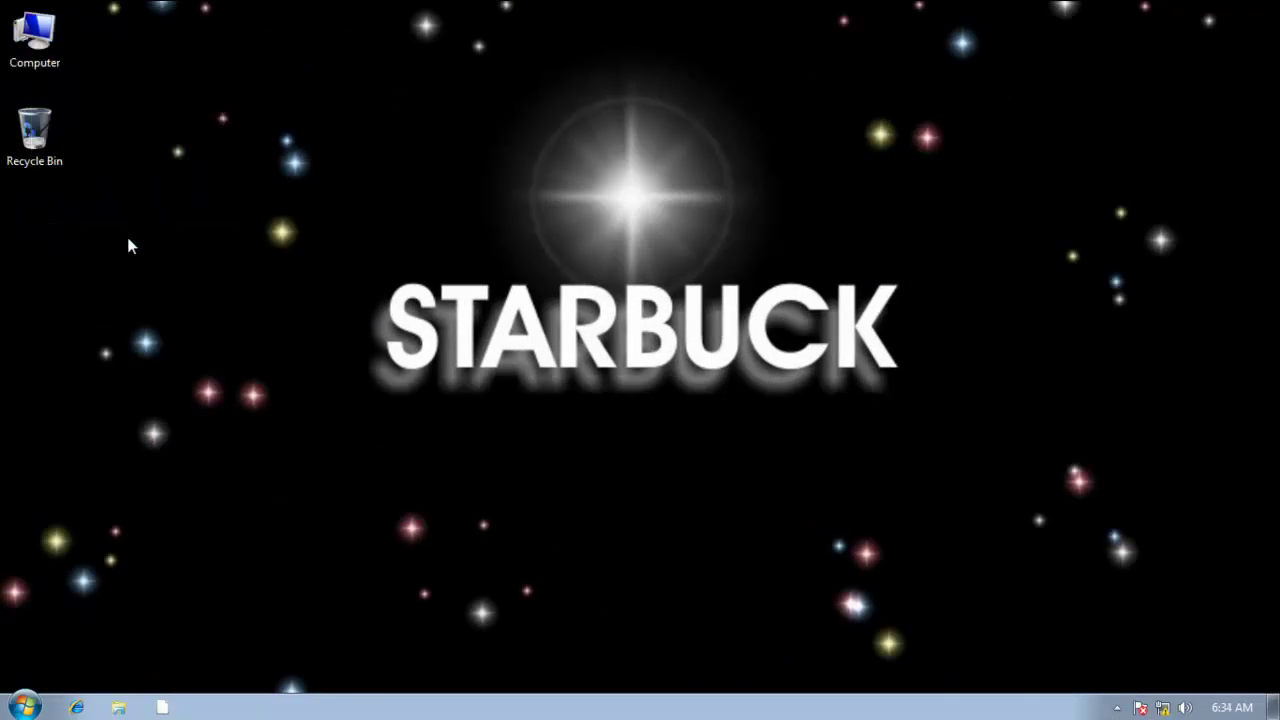
left_click(343, 262)
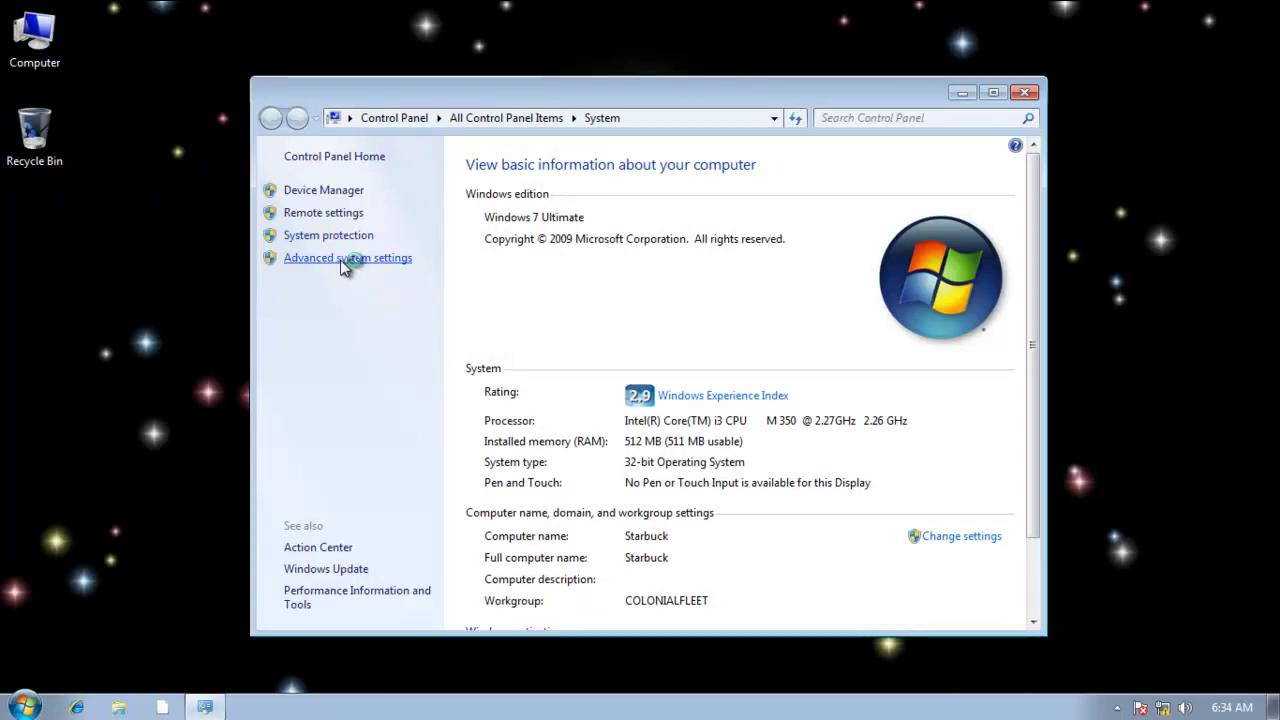
left_click(127, 118)
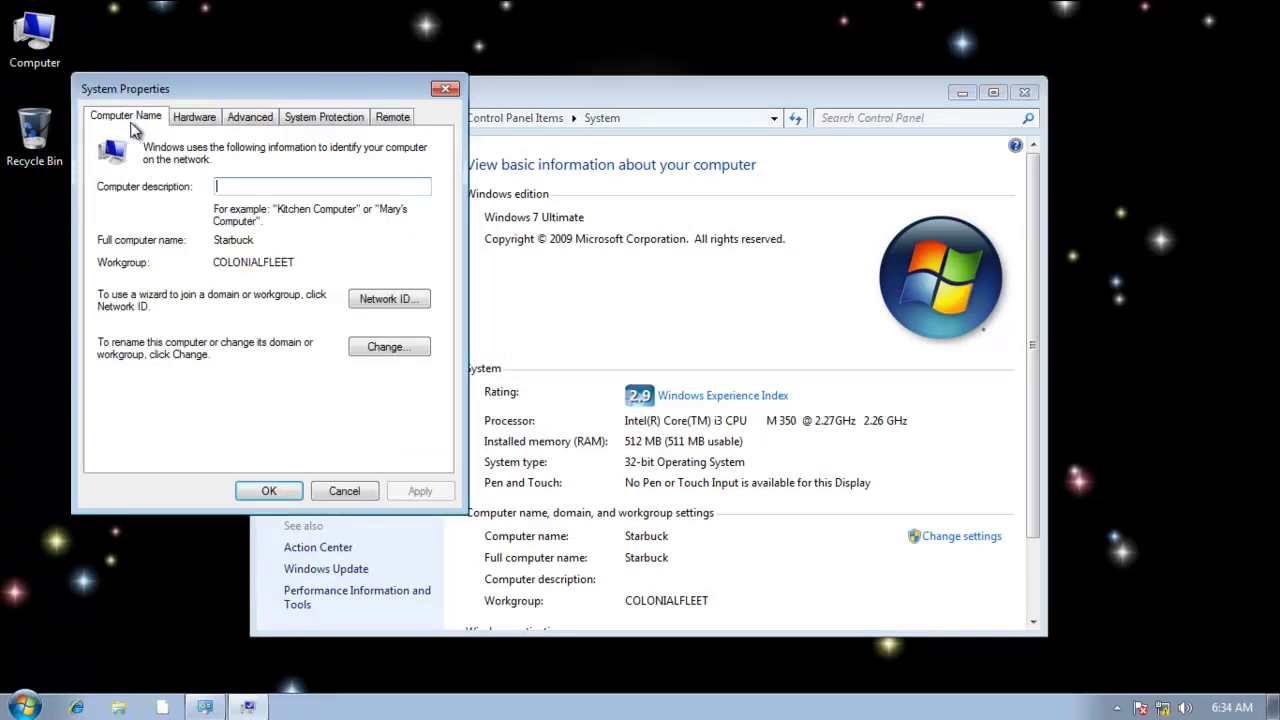
- Change Starbuck's membership to the BattleStars.Galaxy domain and confirm
left_click(380, 346)
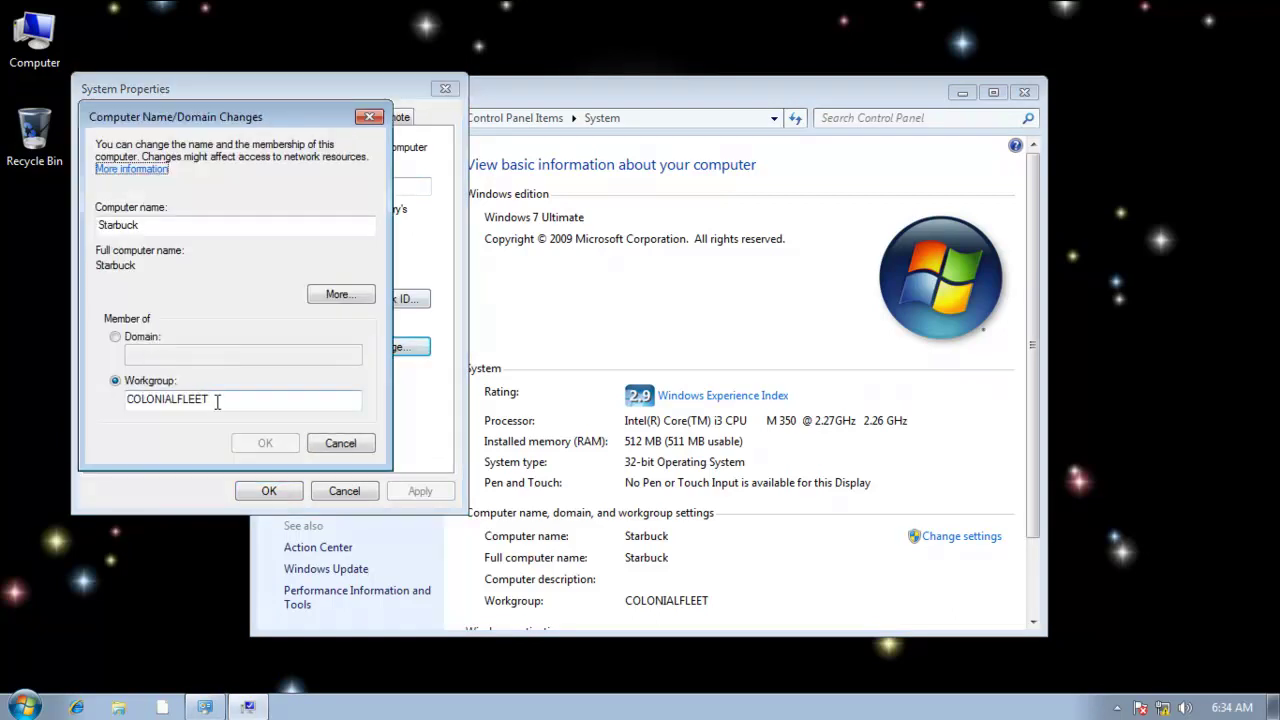
left_click(143, 341)
left_click(165, 358)
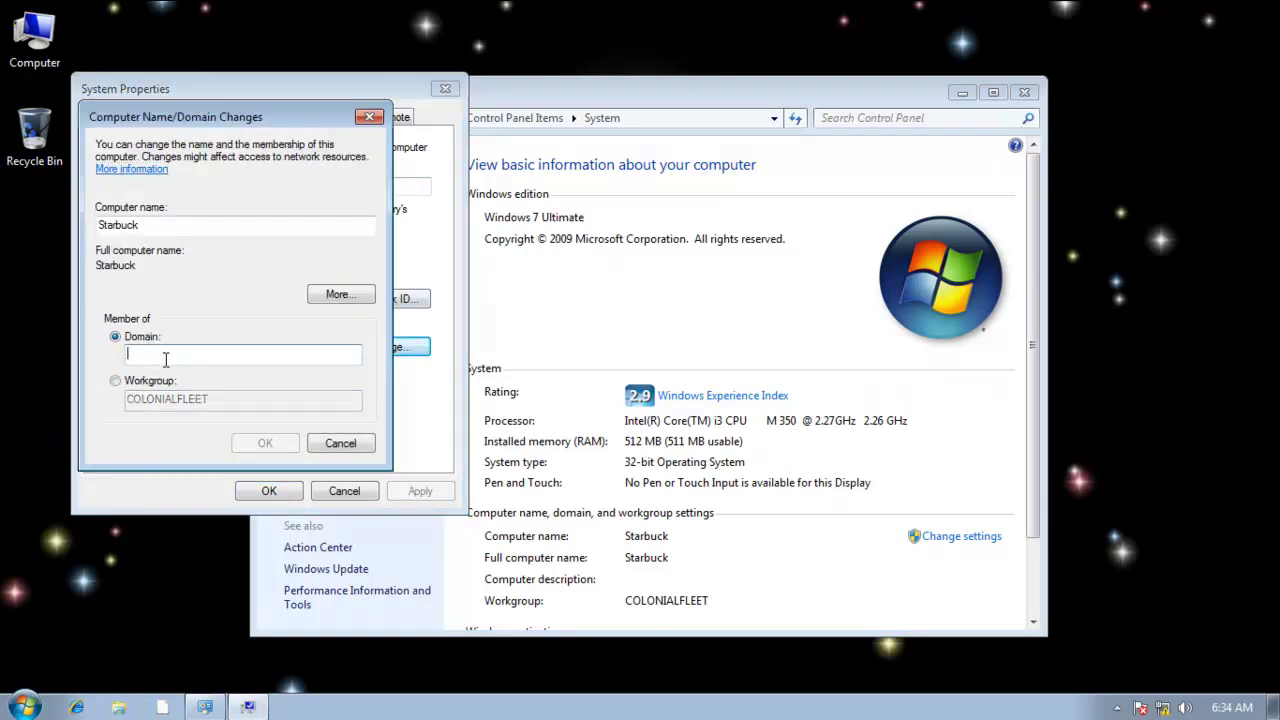
type("BattleStars.Galaxy")
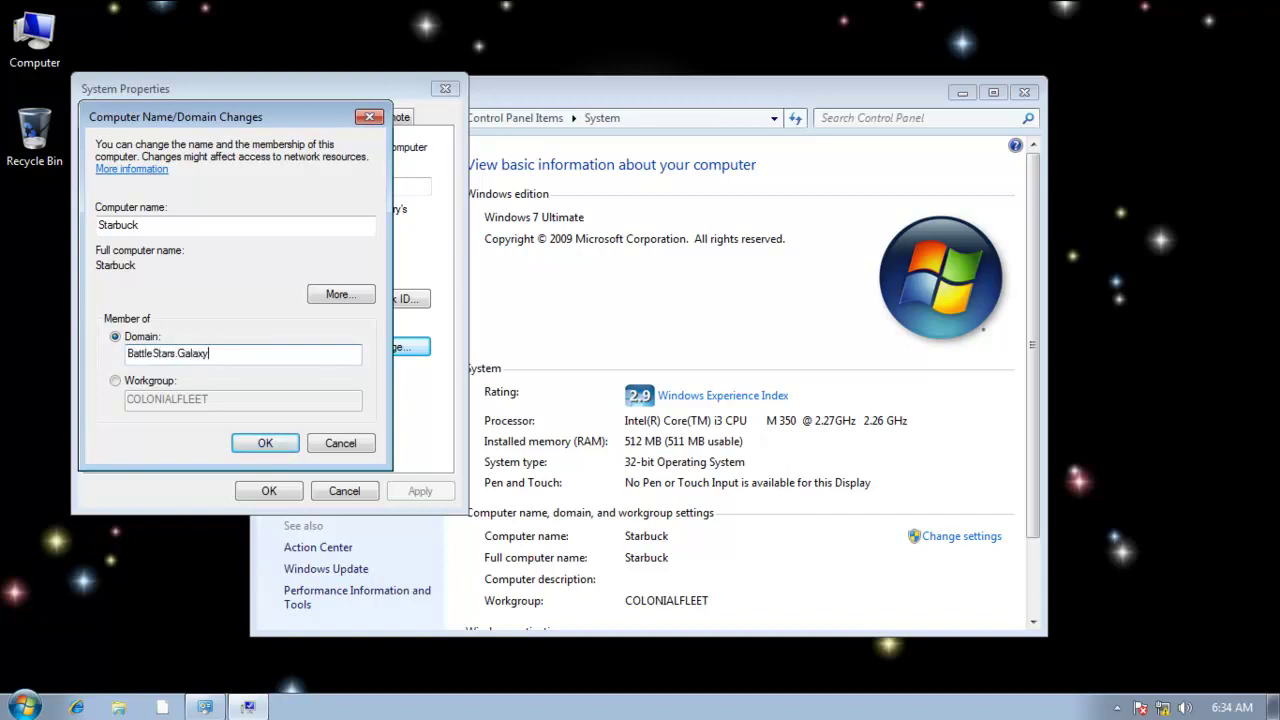
left_click(285, 446)
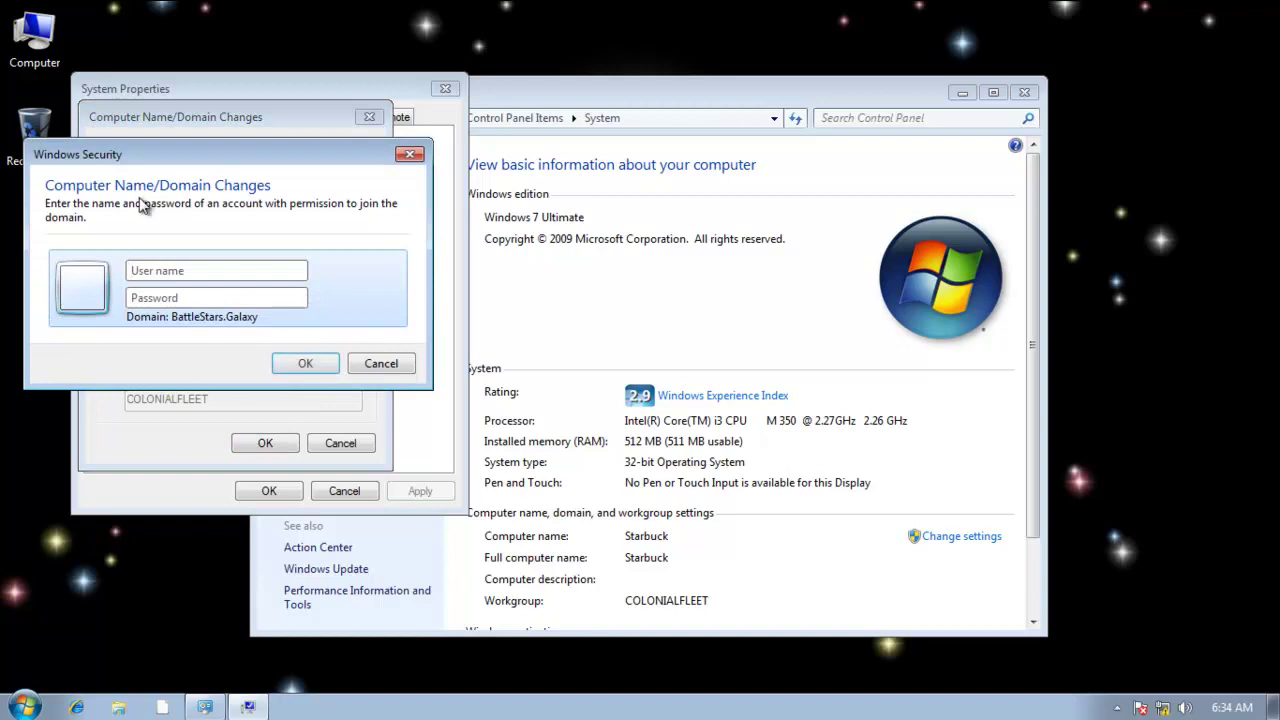
- Authenticate the domain join with the domain administrator's user name and password
left_click_drag(160, 150, 342, 199)
left_click(345, 320)
type("ad")
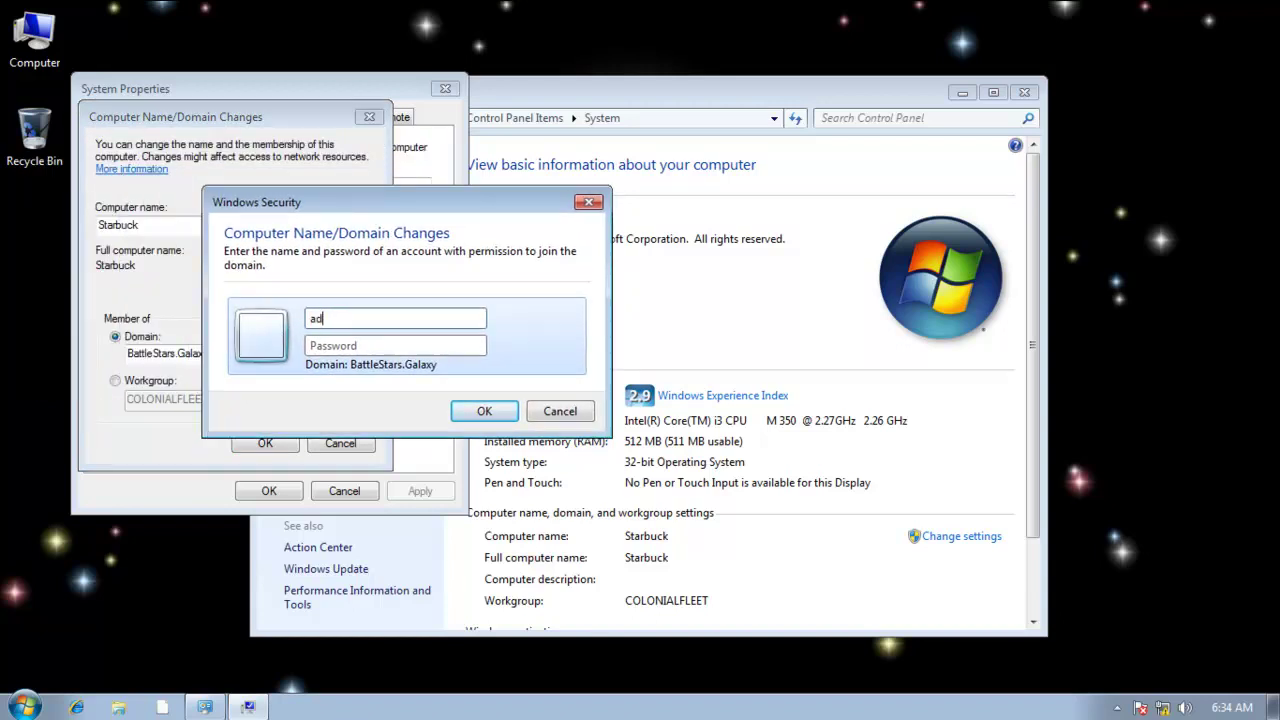
type("ministrator")
key("Tab")
type("password")
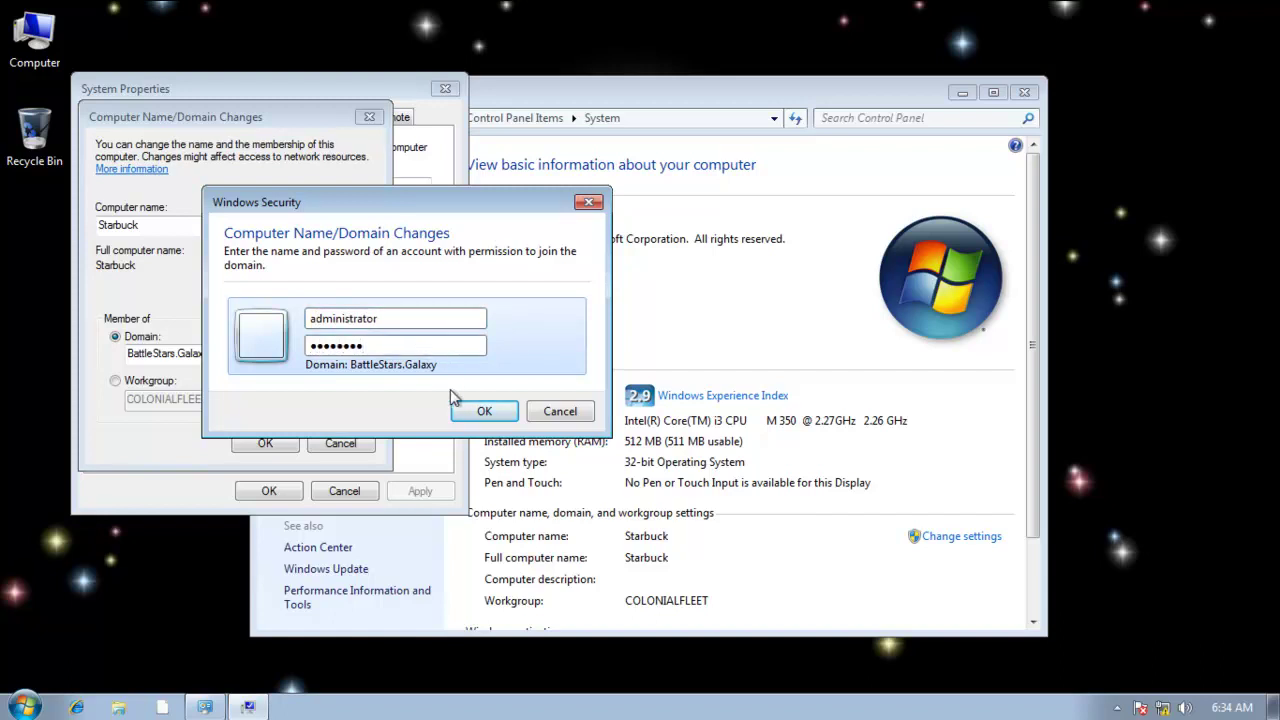
left_click(497, 416)
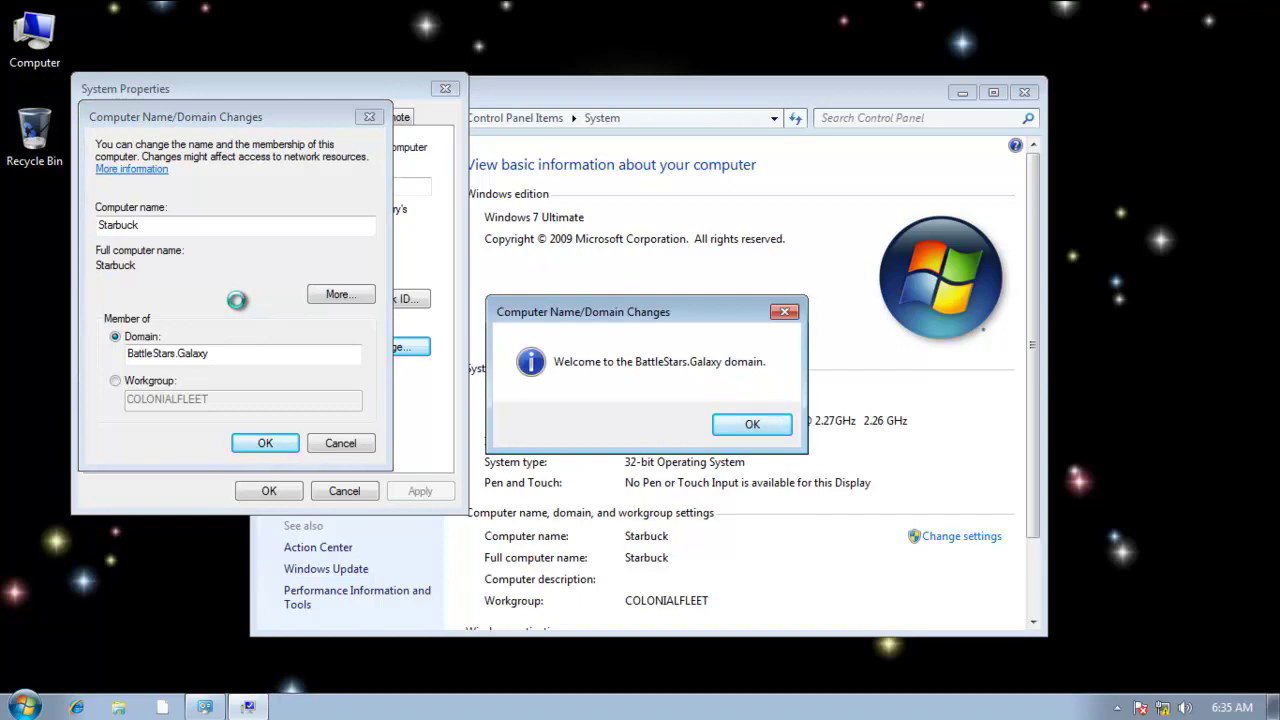
- Acknowledge the BattleStars.Galaxy welcome and restart notices, then close System Properties
left_click(751, 425)
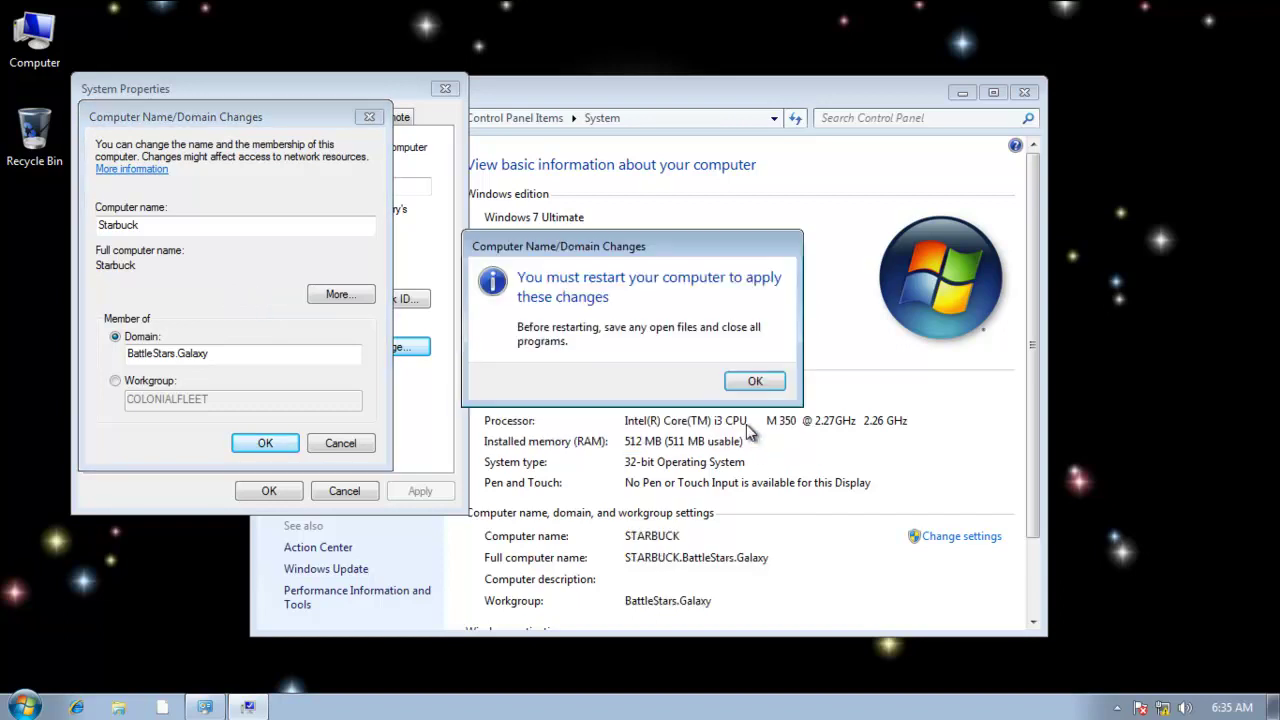
left_click(762, 386)
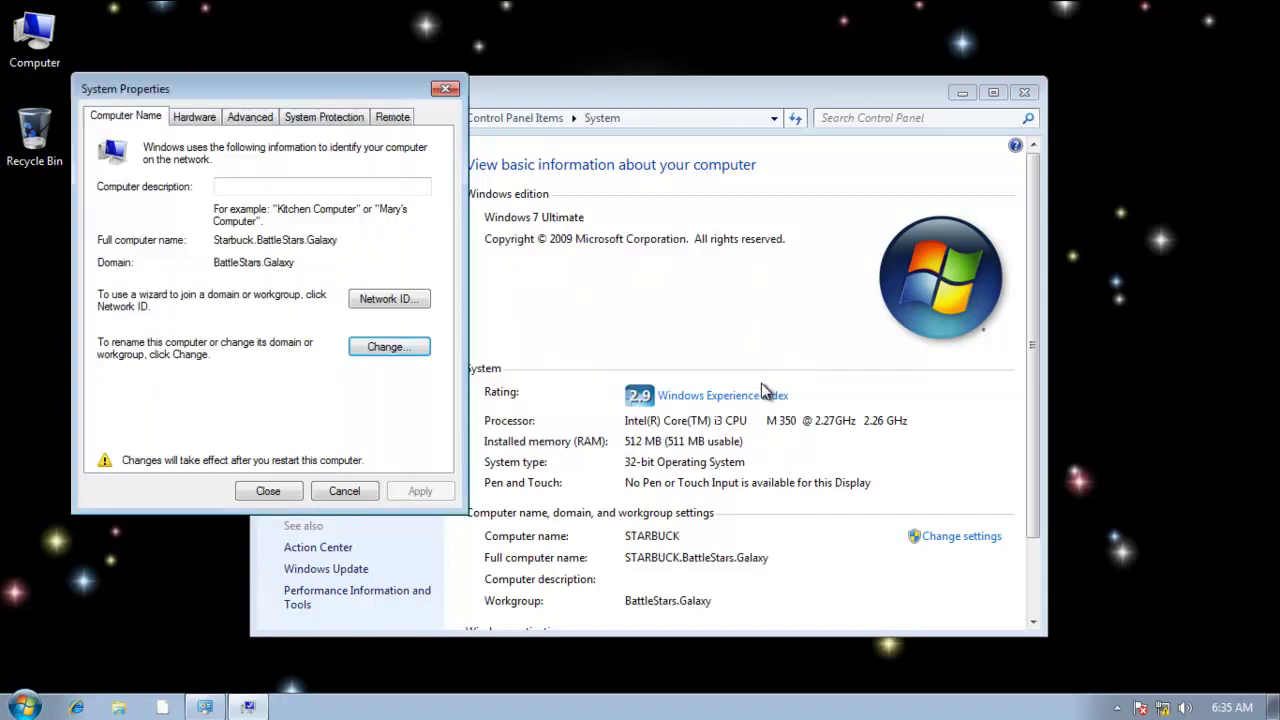
left_click(266, 491)
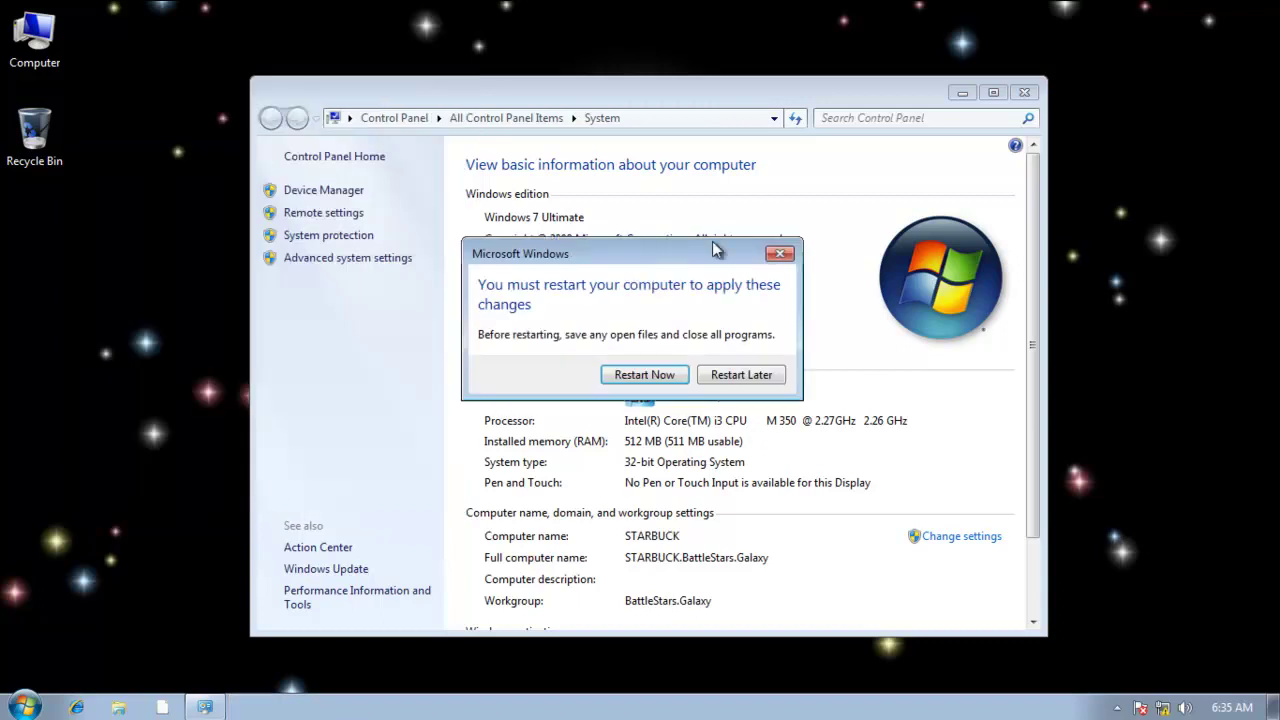
- Choose Restart Now to reboot Starbuck and apply its domain membership
left_click(655, 375)
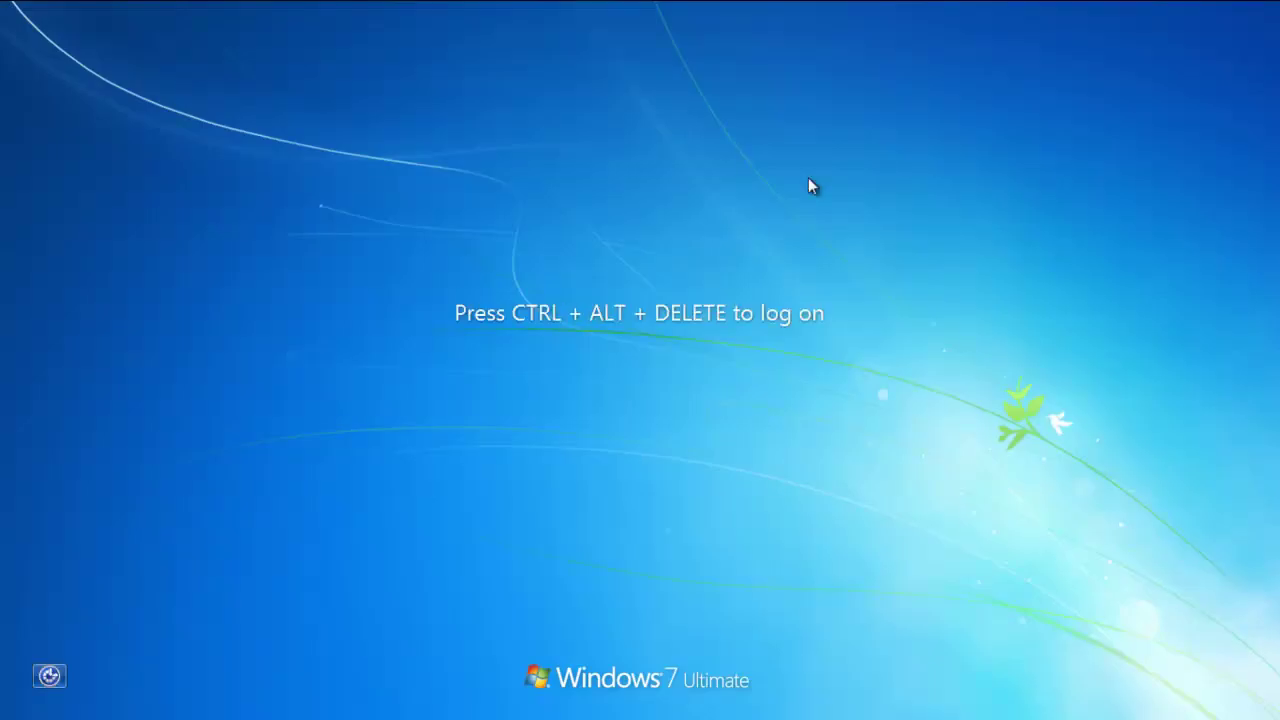
- Log back on to Starbuck with the local STARBUCK account and its password
key("ctrl+alt+Delete")
type("•")
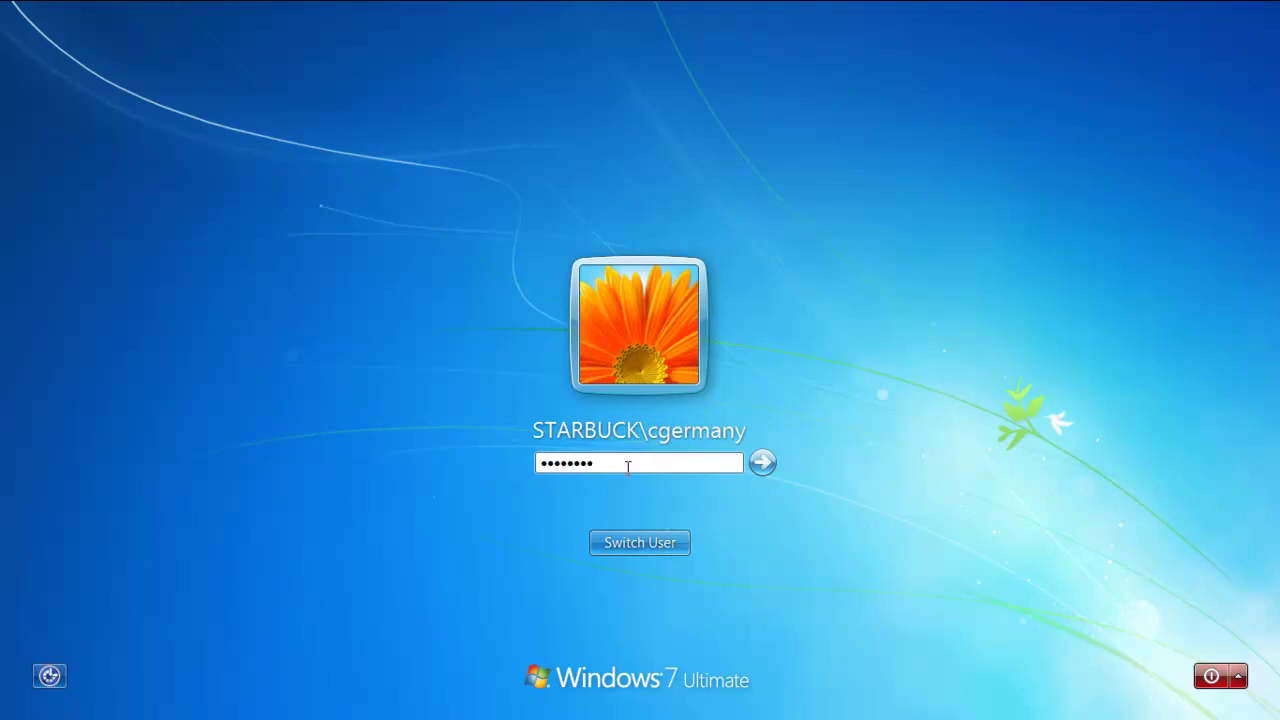
left_click(664, 552)
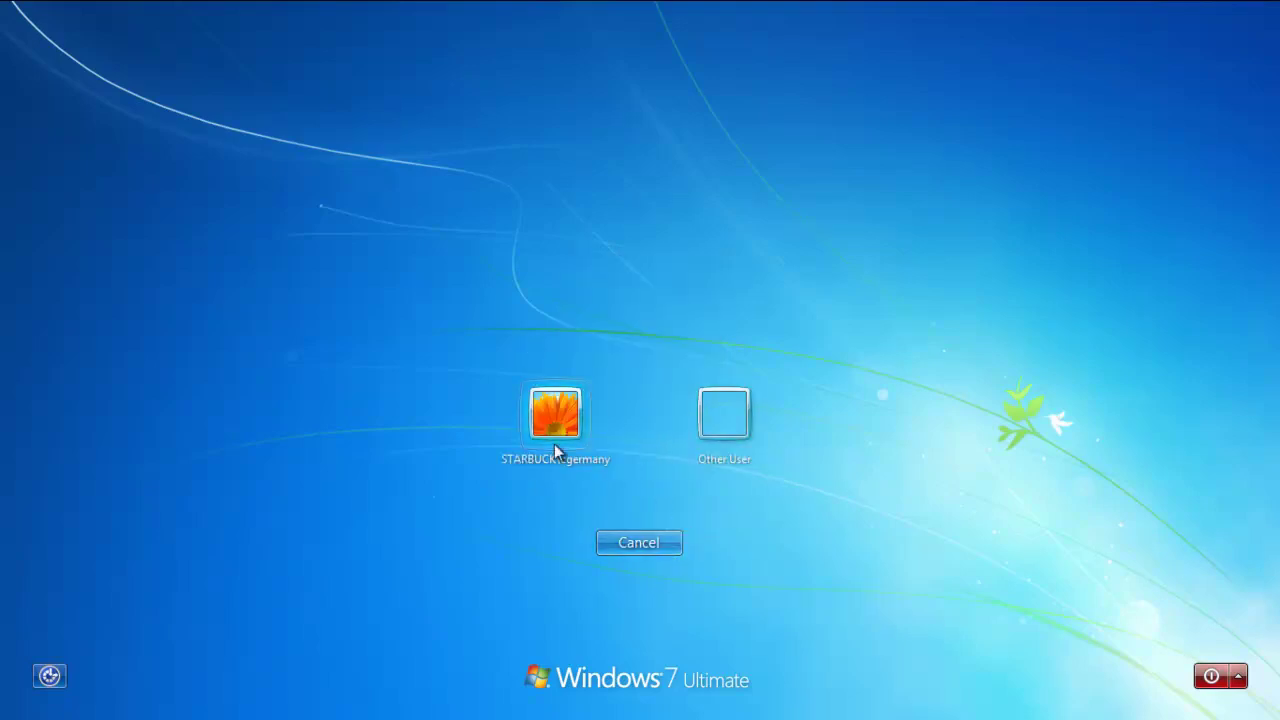
left_click(727, 424)
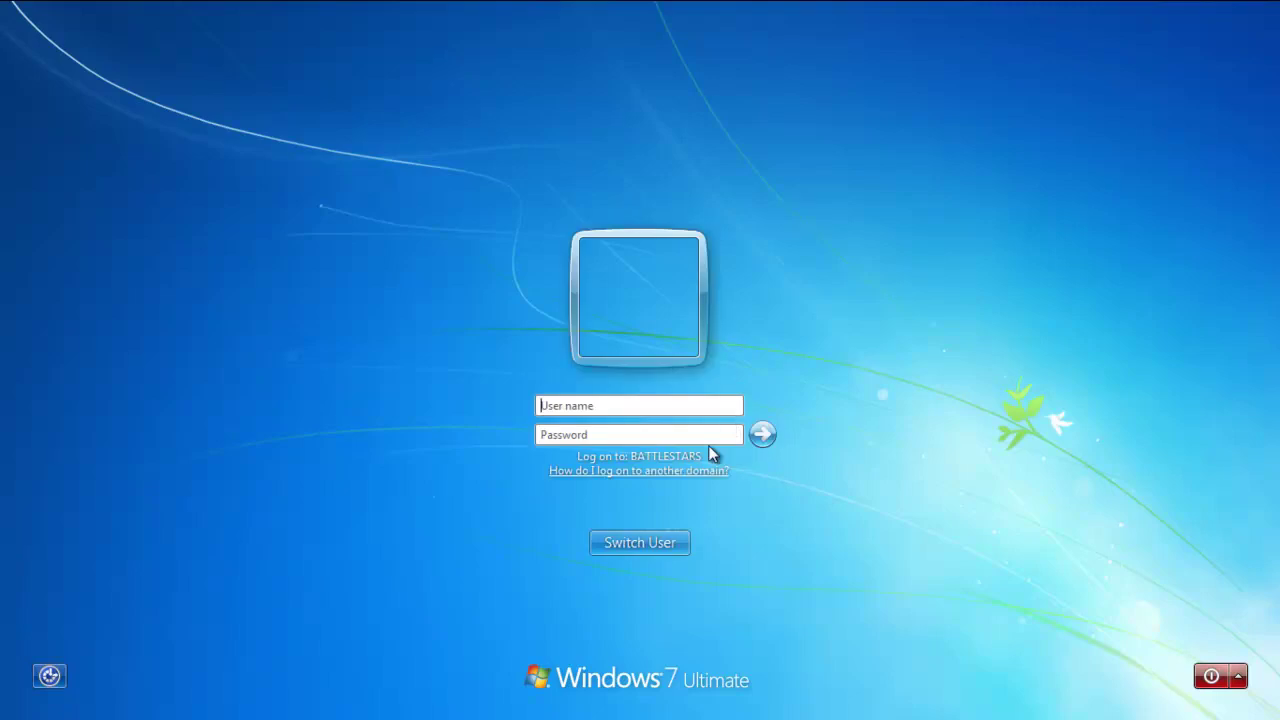
left_click(660, 434)
left_click(641, 541)
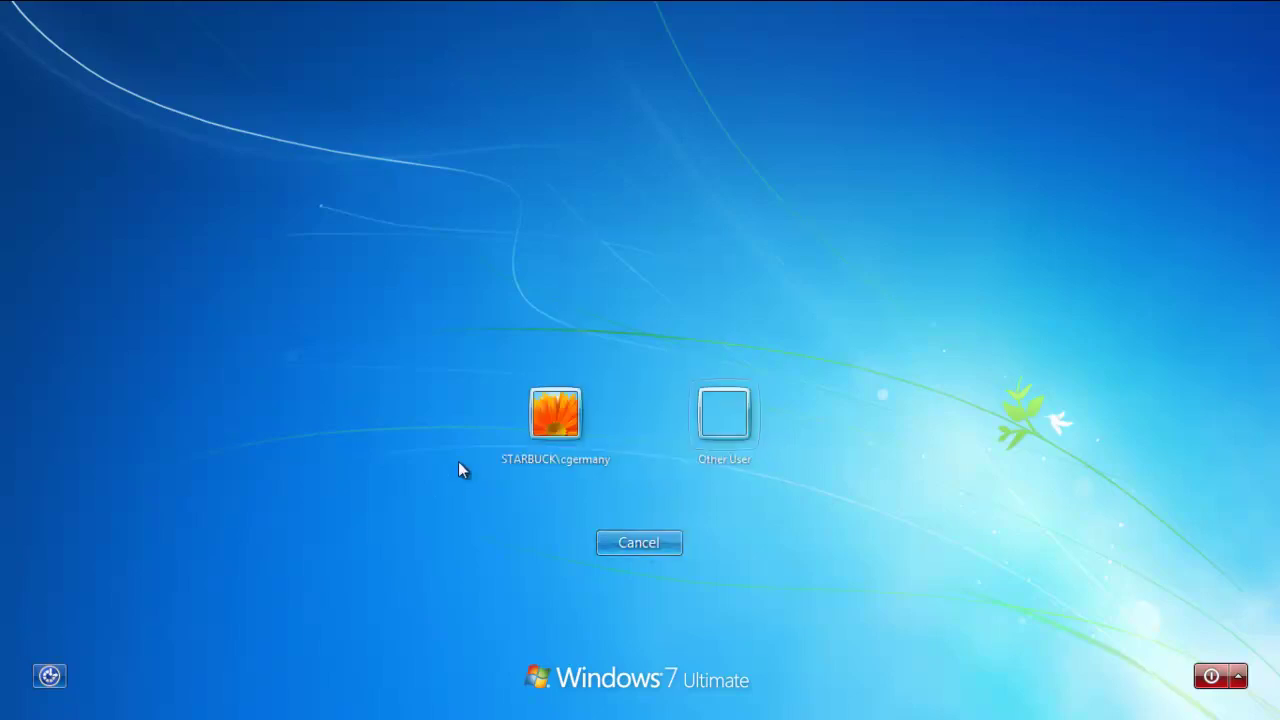
left_click(565, 418)
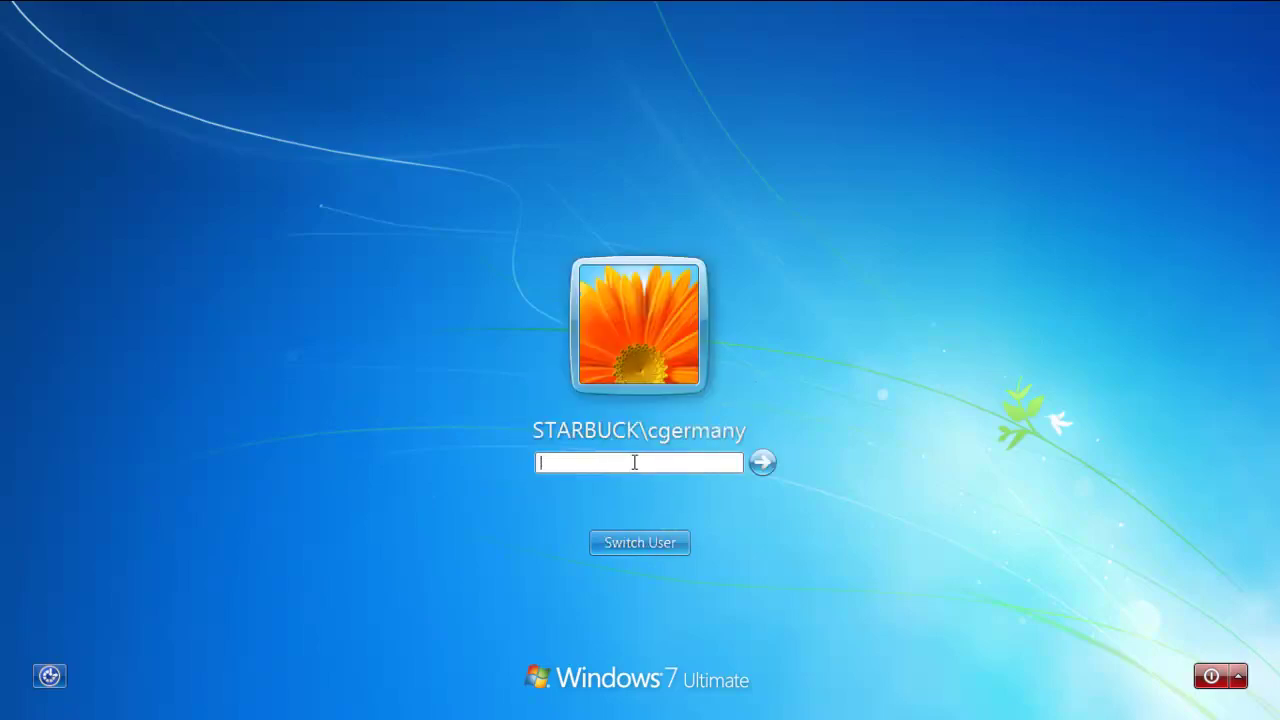
left_click(764, 462)
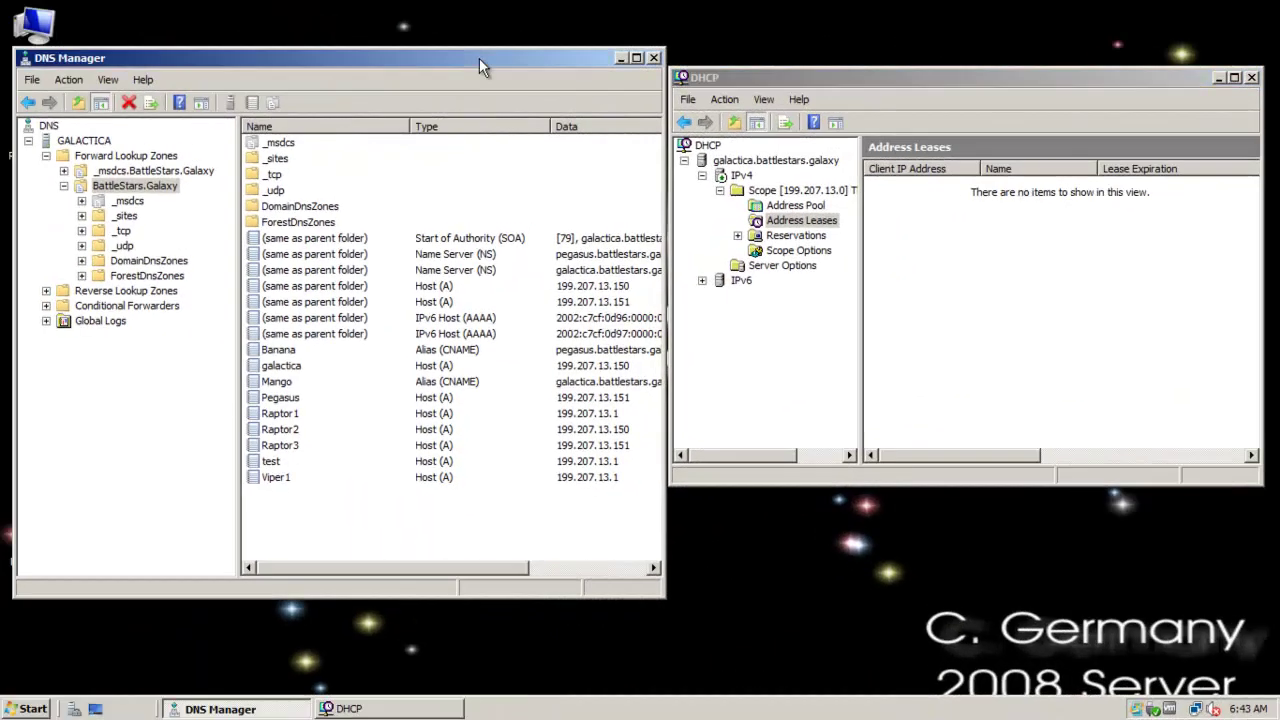
- Place DNS Manager at the top-left and DHCP at the top-right of the server screen
left_click_drag(479, 58, 677, 631)
left_click_drag(782, 77, 788, 15)
left_click_drag(590, 634, 400, 13)
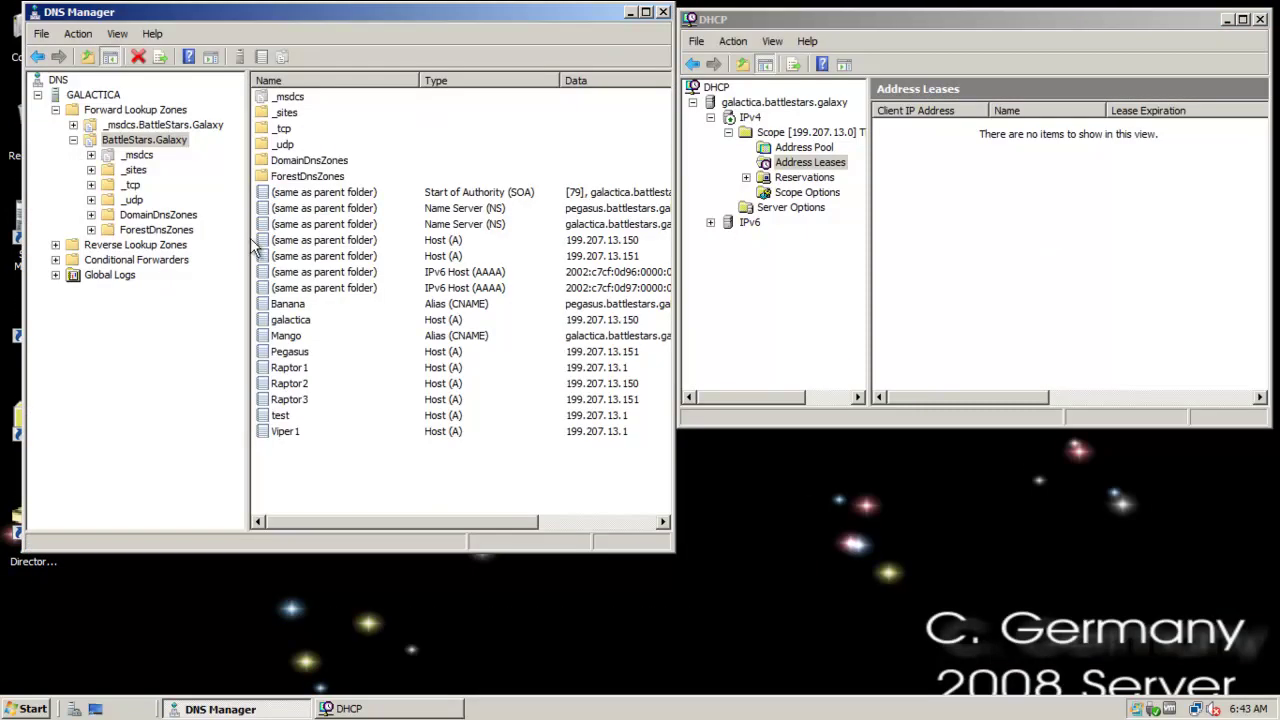
right_click(160, 141)
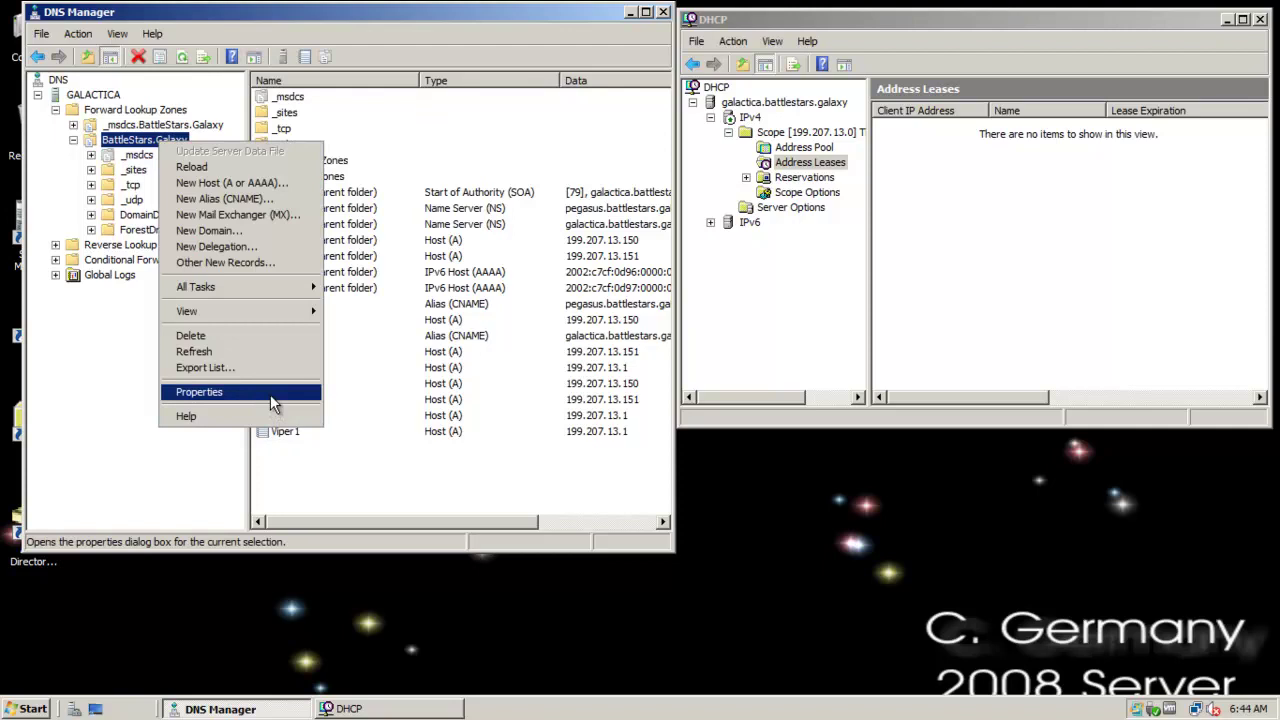
left_click(270, 393)
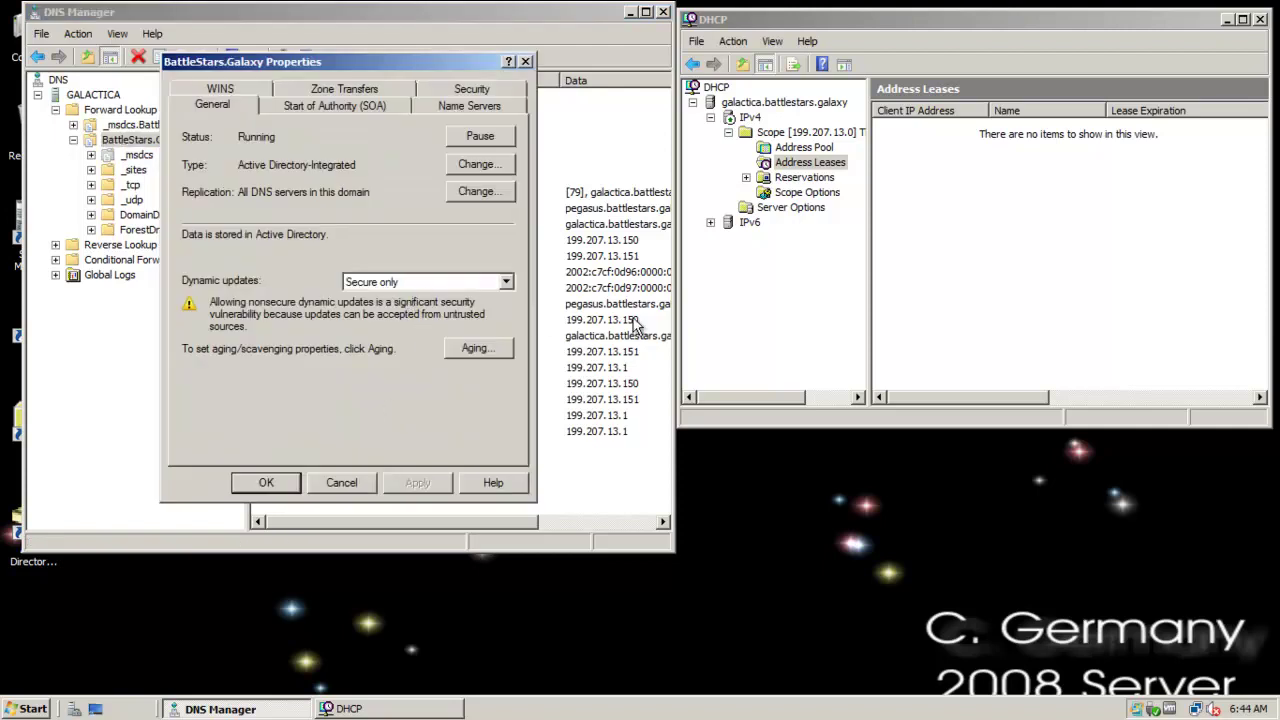
right_click(745, 117)
left_click(810, 320)
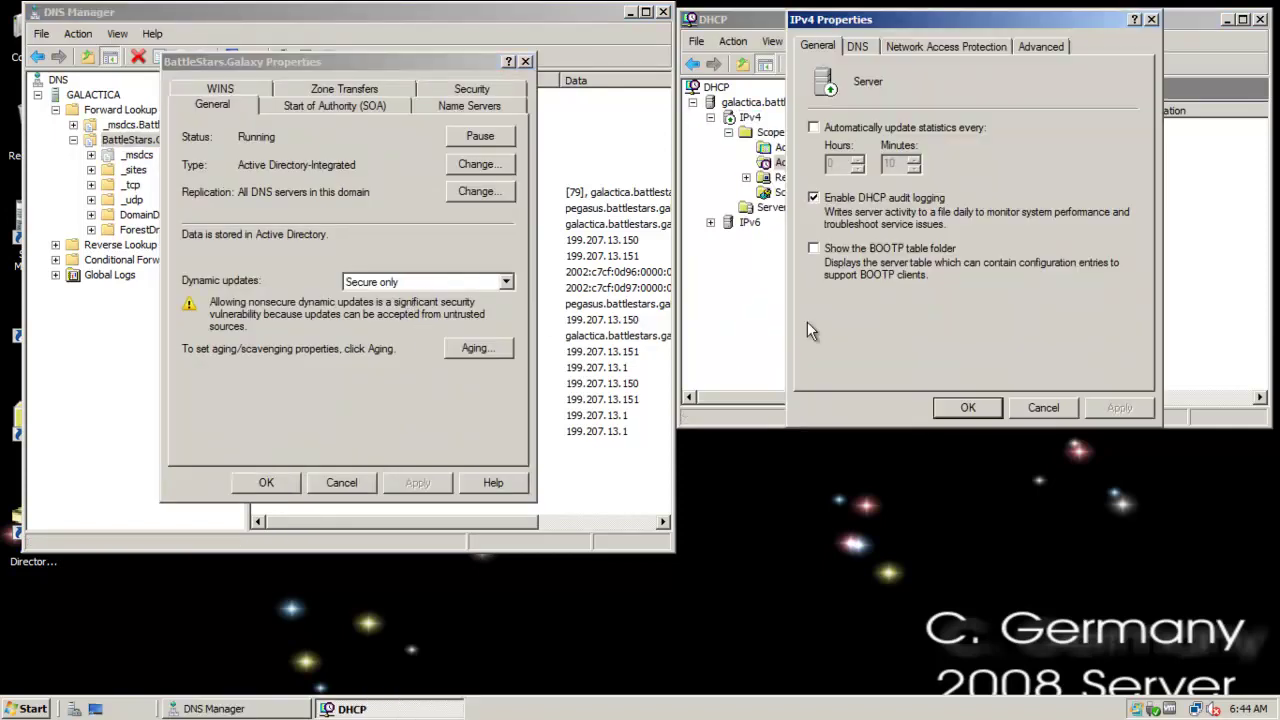
left_click(857, 46)
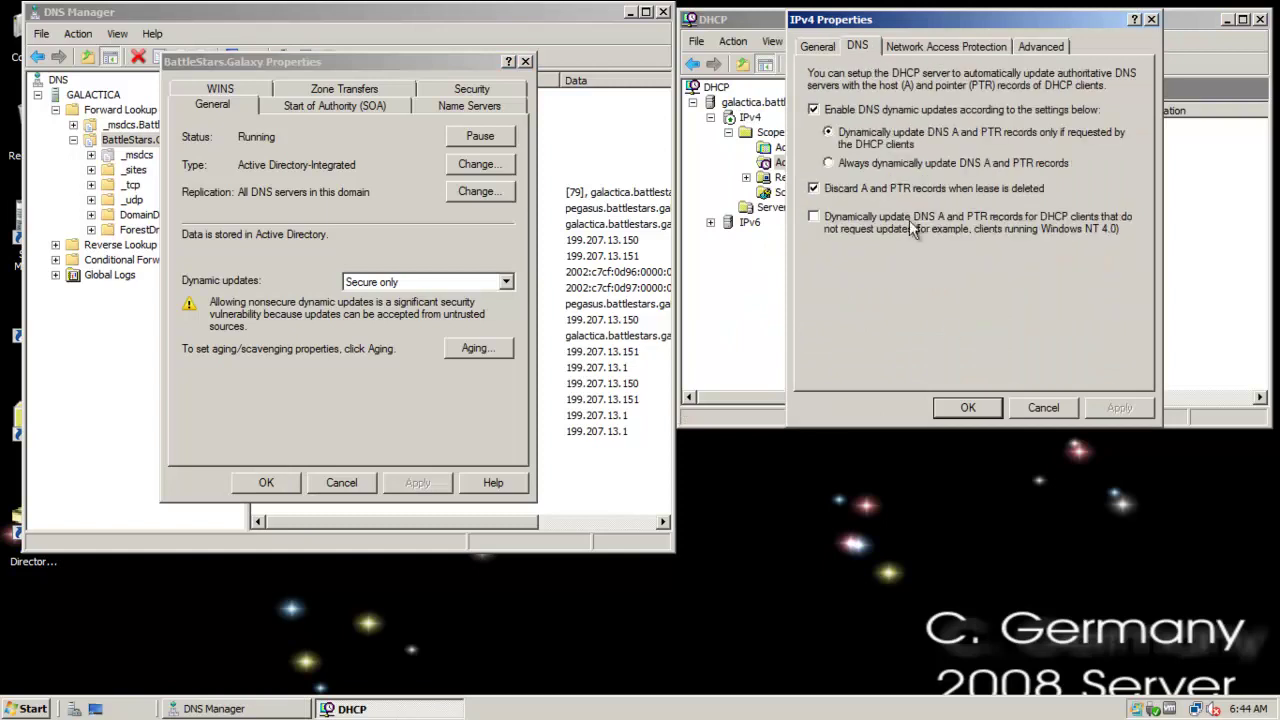
left_click(1059, 414)
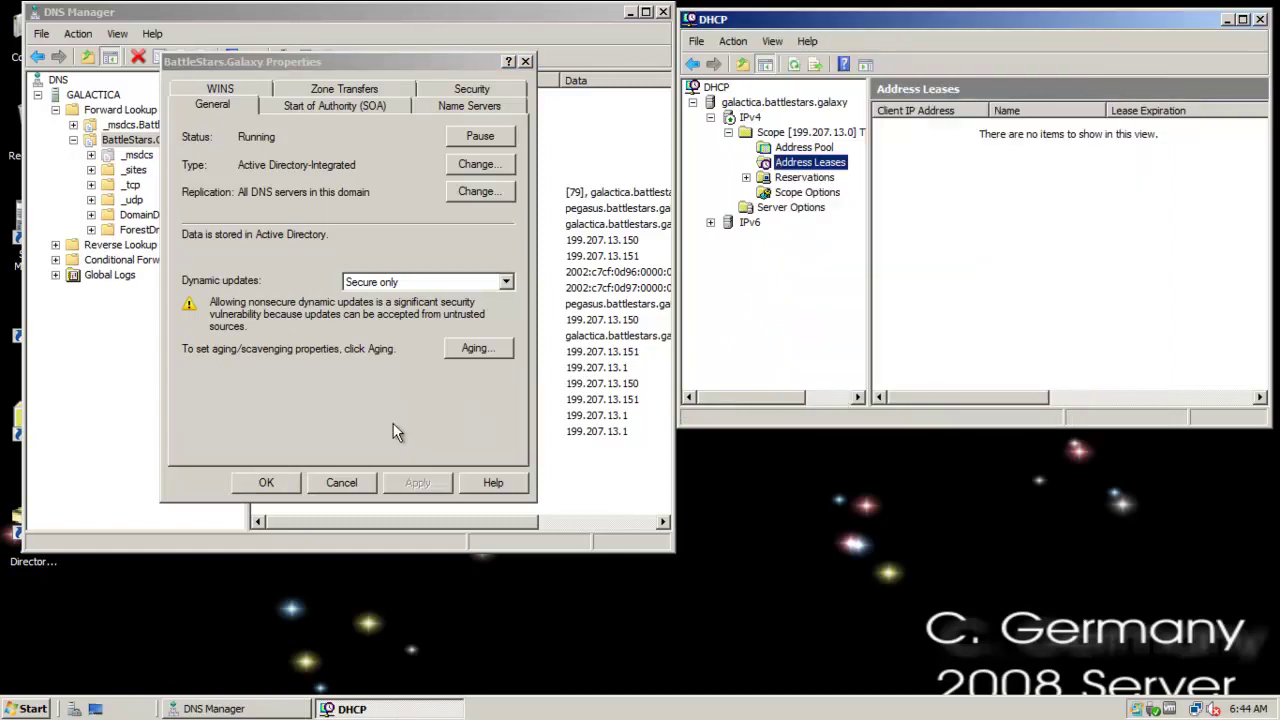
left_click(337, 484)
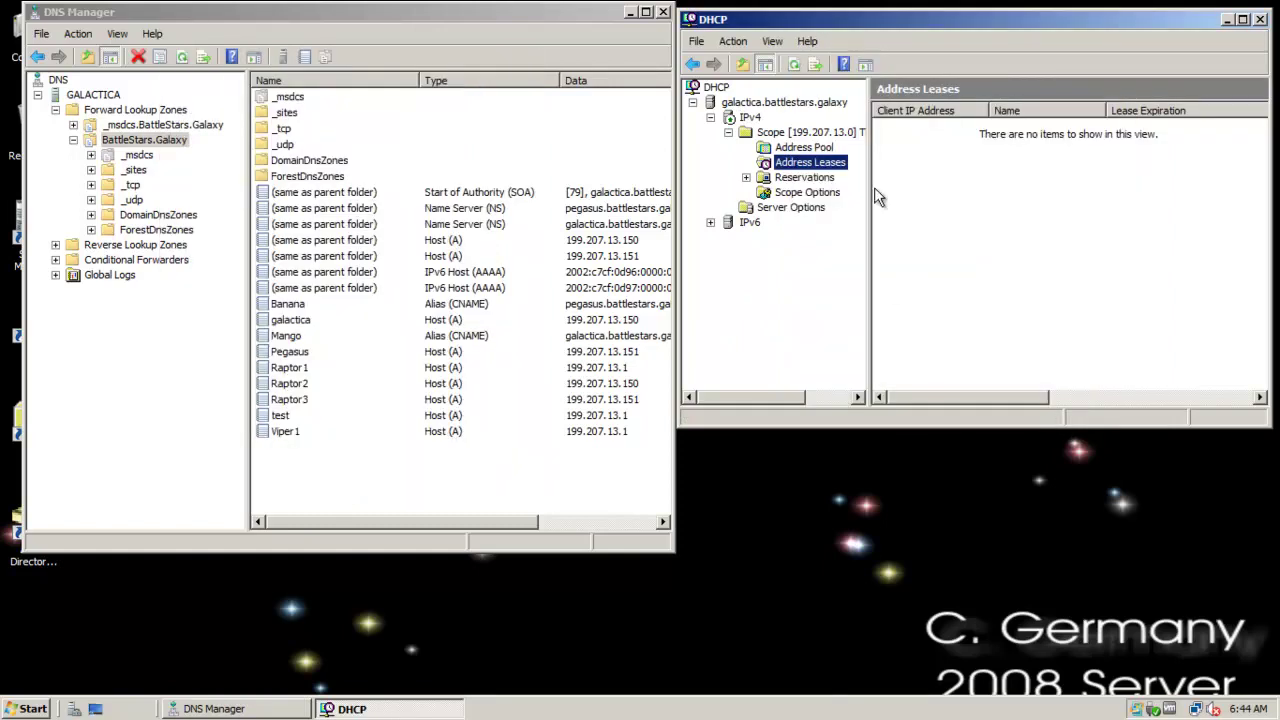
right_click(949, 192)
- Refresh the DHCP address leases and widen the Name column to show Starbuck's full lease name
left_click(975, 199)
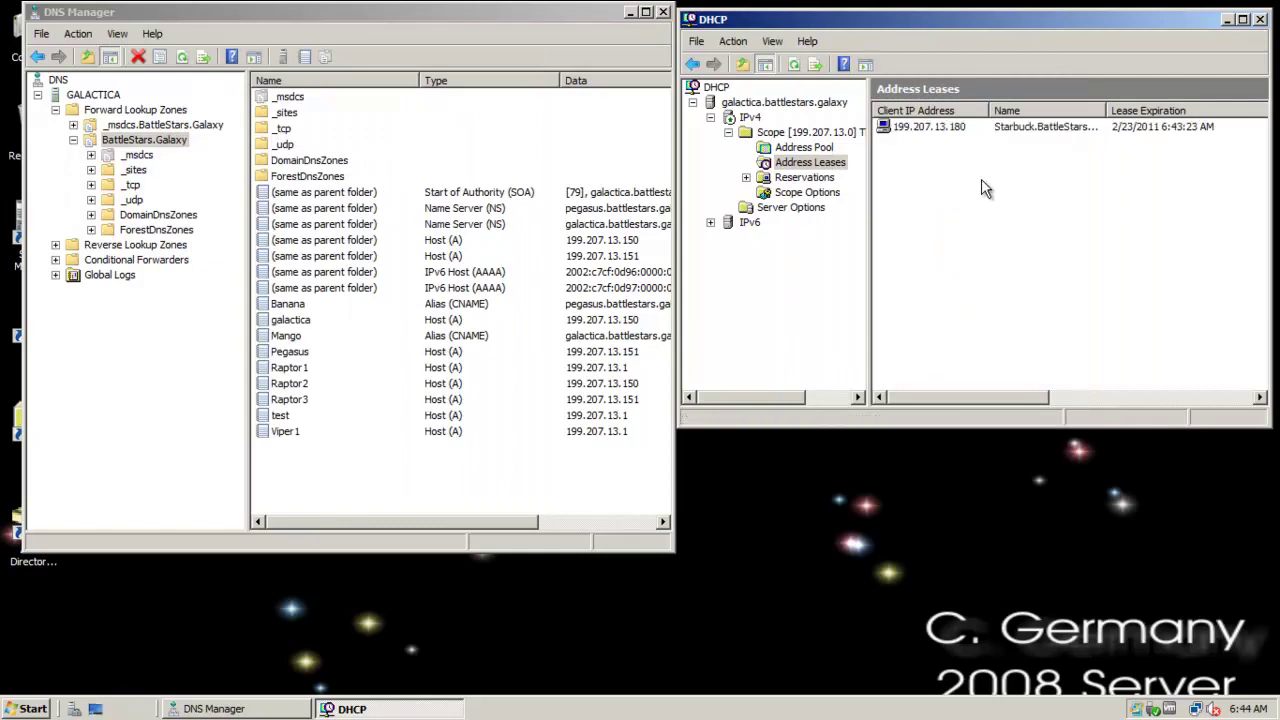
left_click(957, 128)
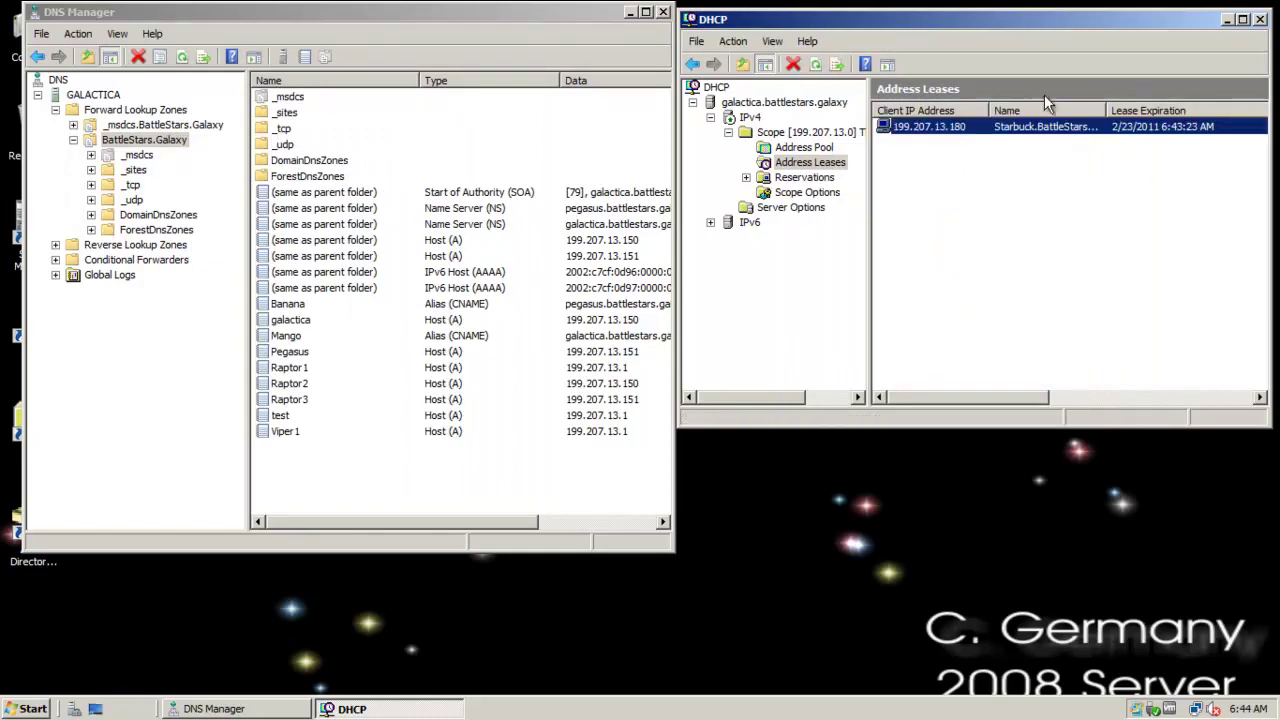
left_click_drag(1106, 110, 1171, 112)
left_click(1068, 212)
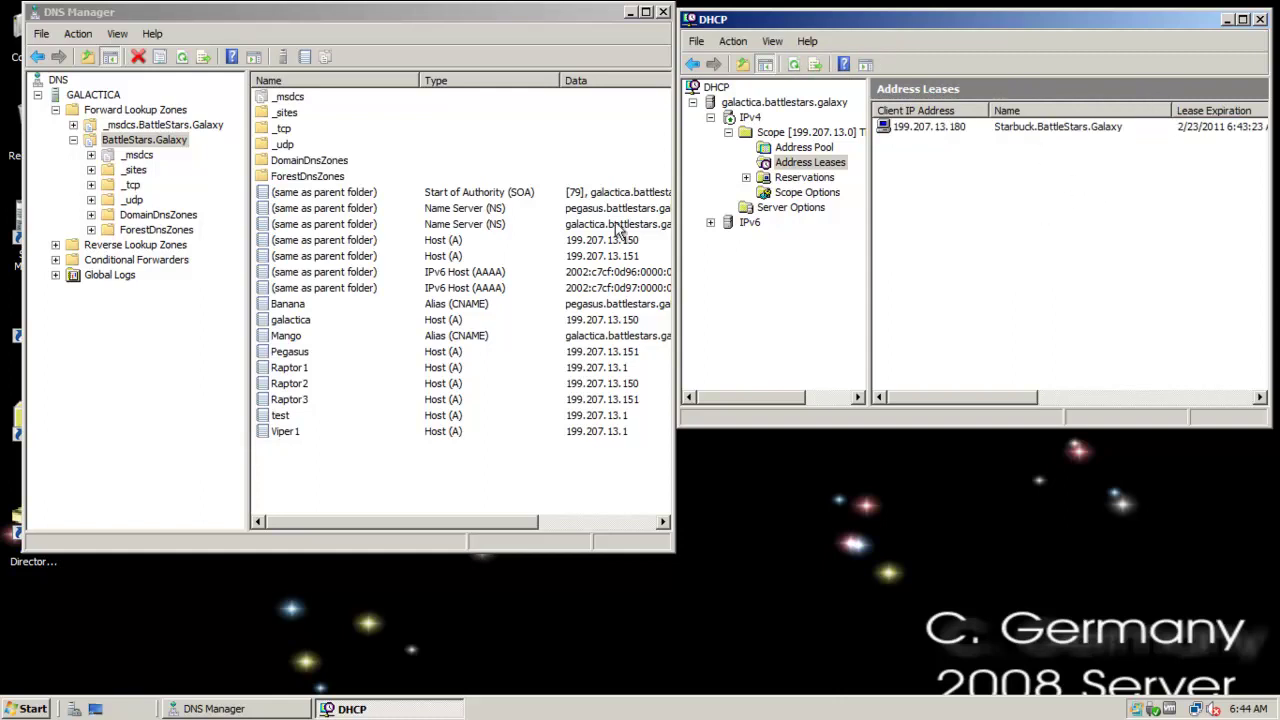
- Refresh the BattleStars.Galaxy zone and inspect Starbuck's new Host (A) 199.207.13.180 and AAAA records
right_click(359, 489)
left_click(418, 367)
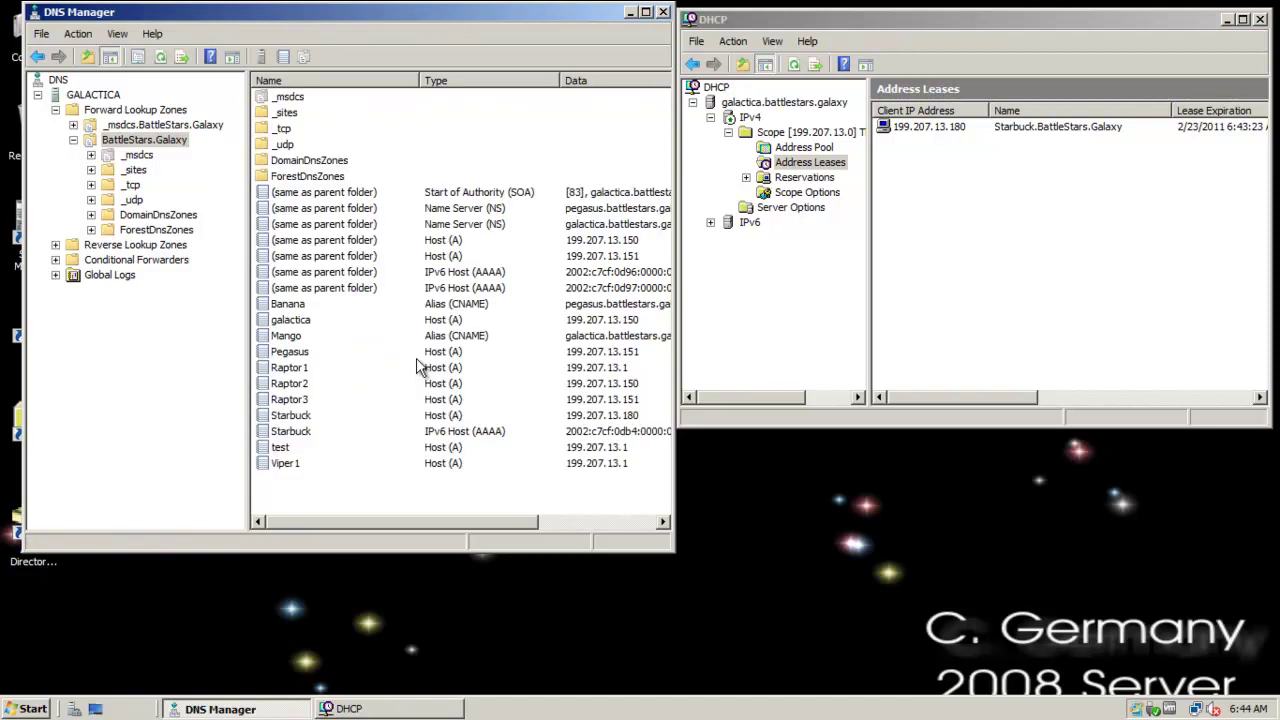
left_click(311, 416)
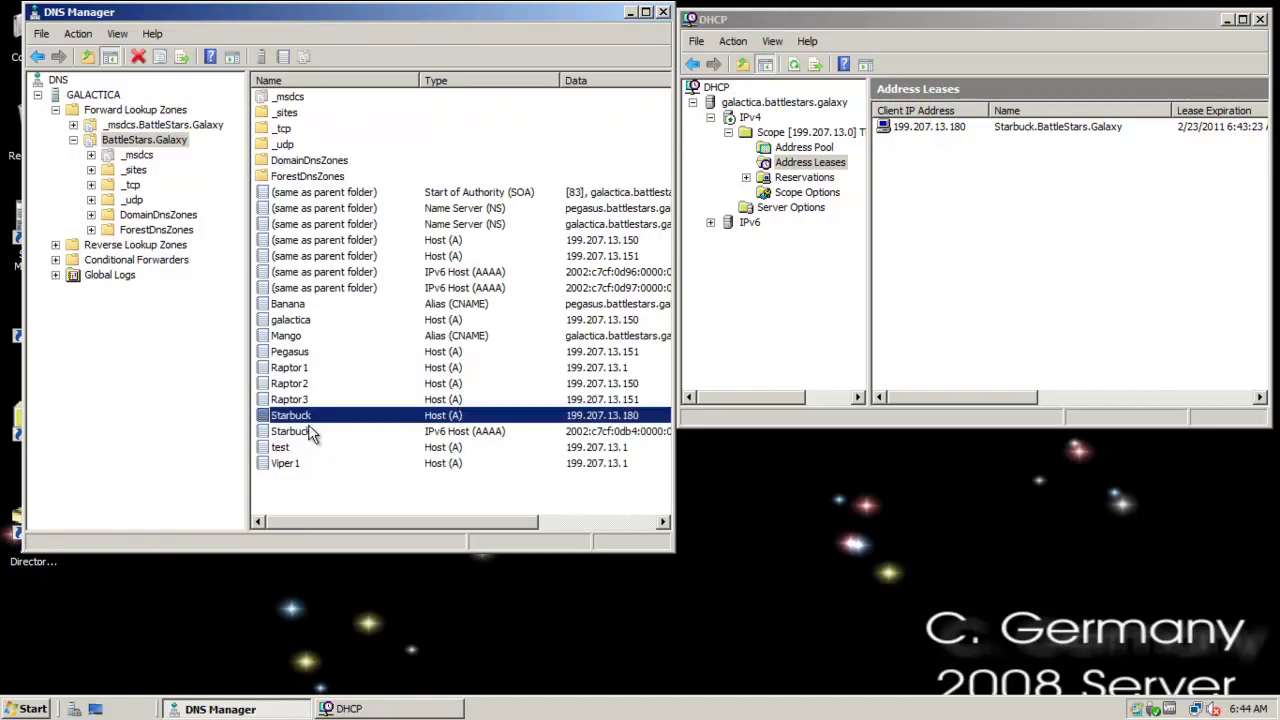
left_click(311, 431)
left_click(326, 416)
left_click(326, 434)
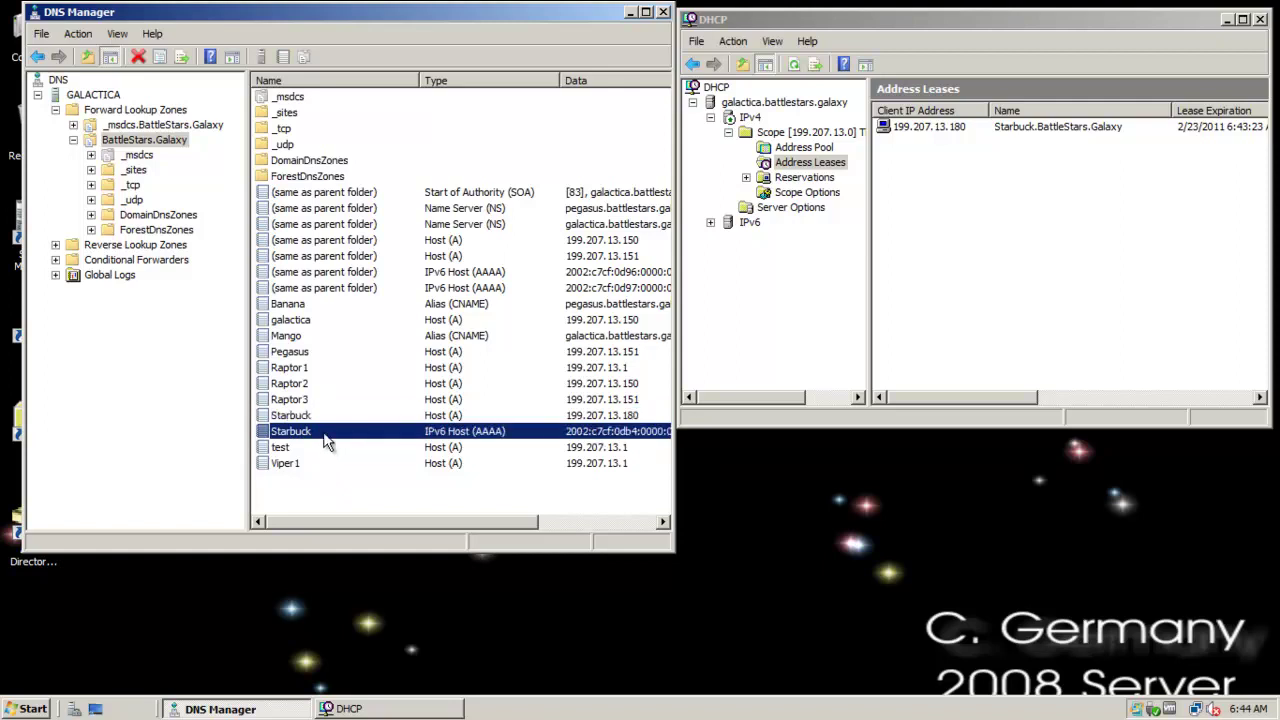
left_click(434, 416)
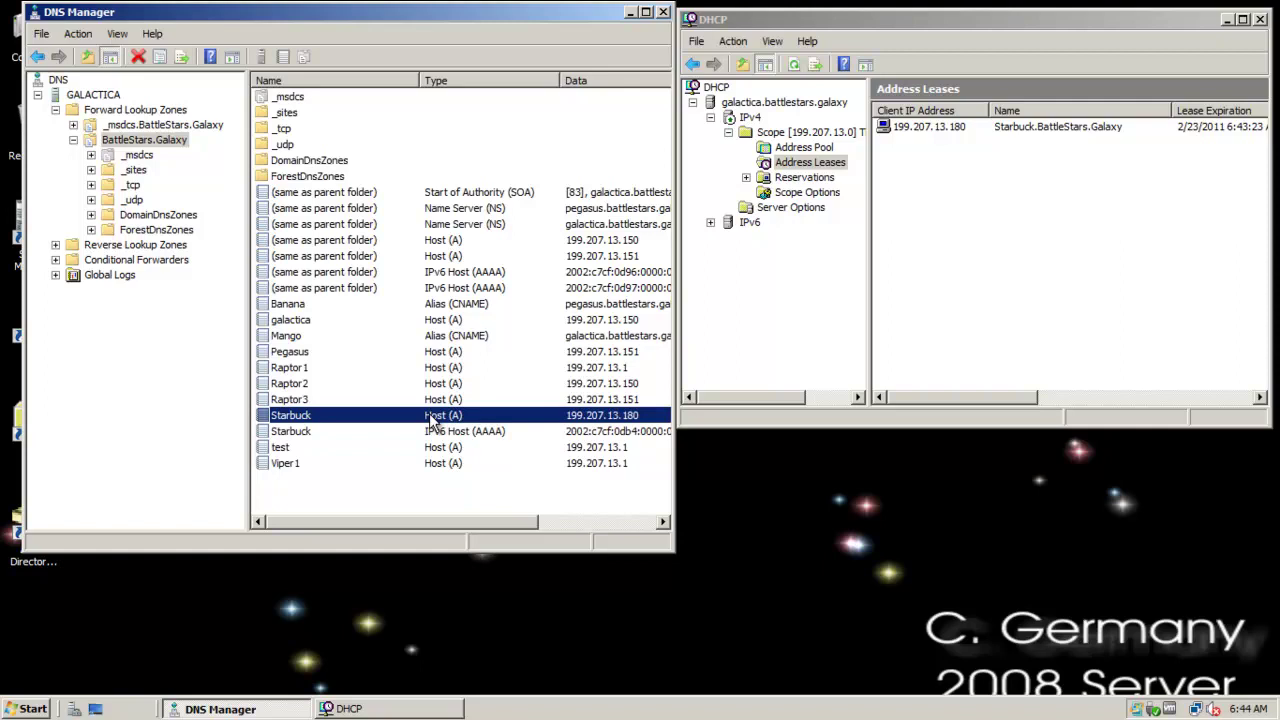
- Check the BattleStars.Galaxy zone properties, then move DNS Manager toward the screen centre
right_click(150, 141)
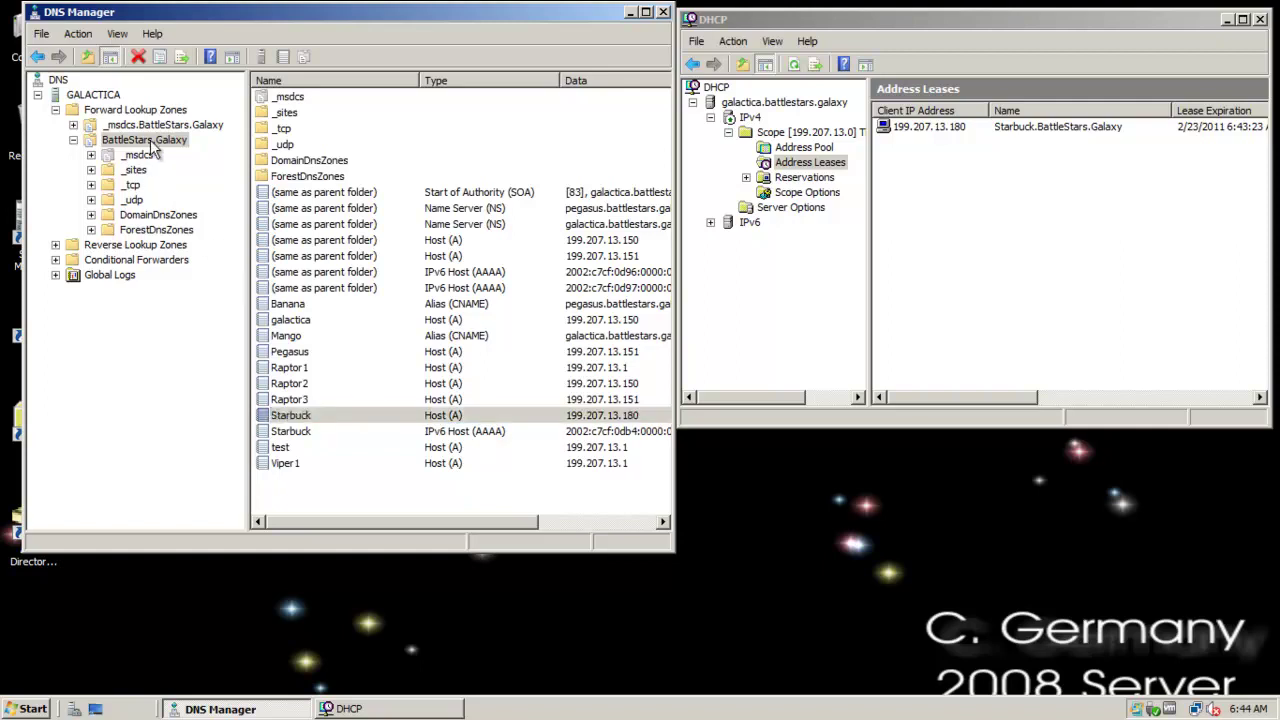
left_click(214, 391)
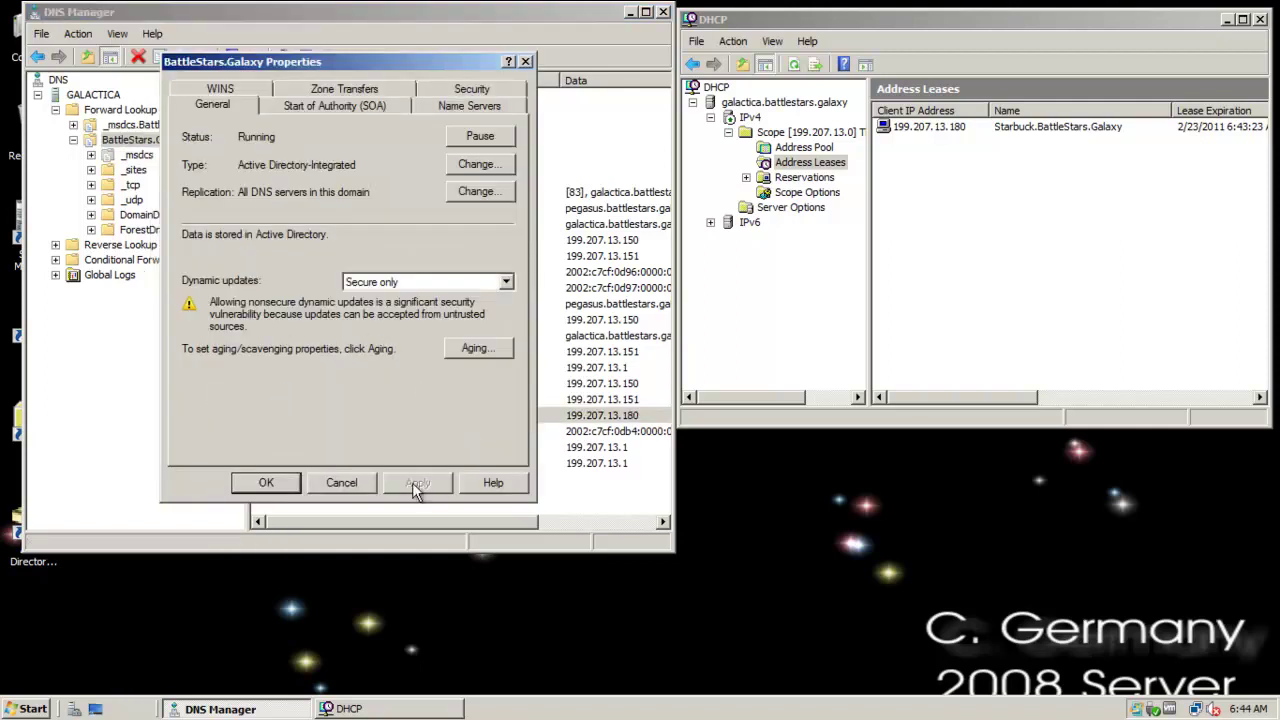
left_click(341, 482)
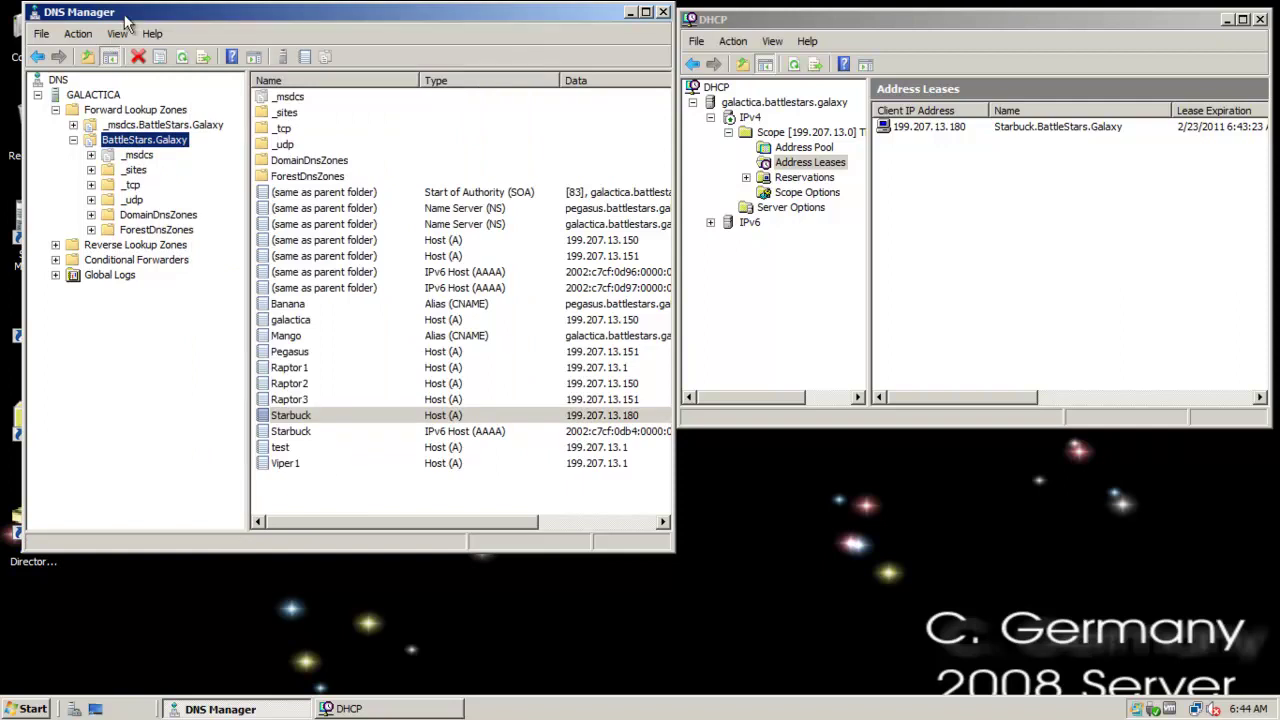
left_click_drag(155, 20, 542, 85)
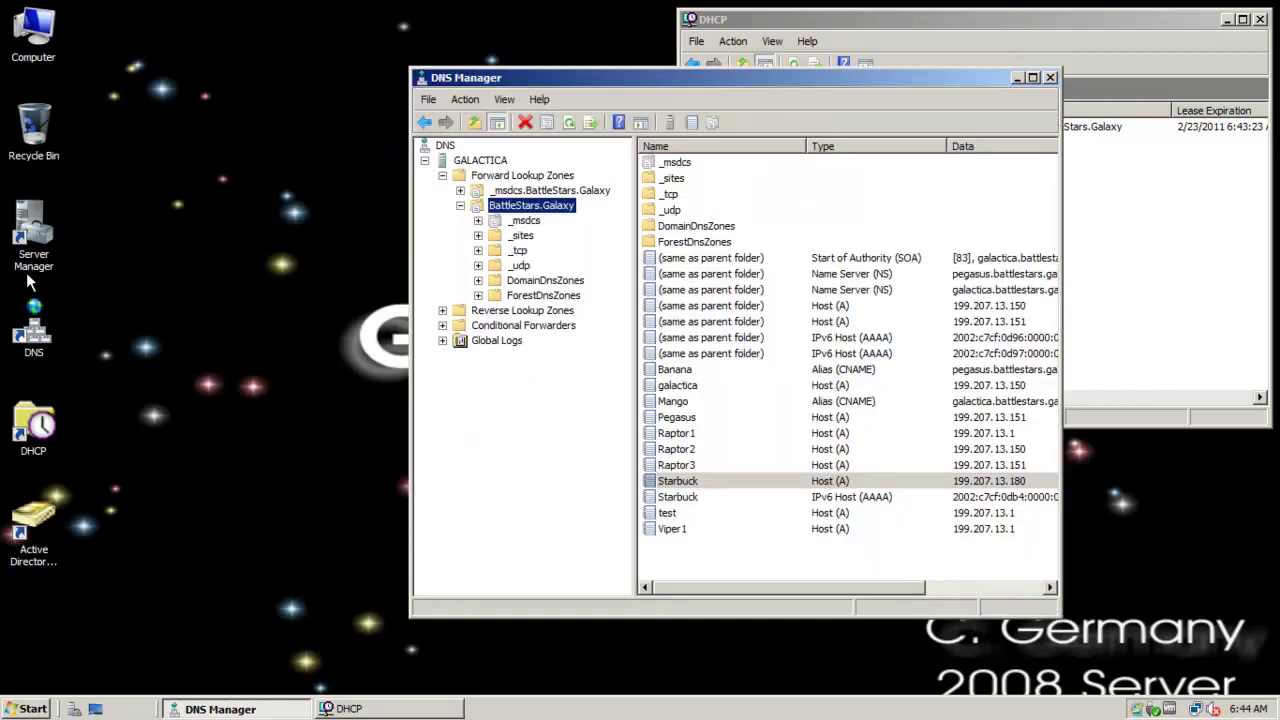
left_click(42, 513)
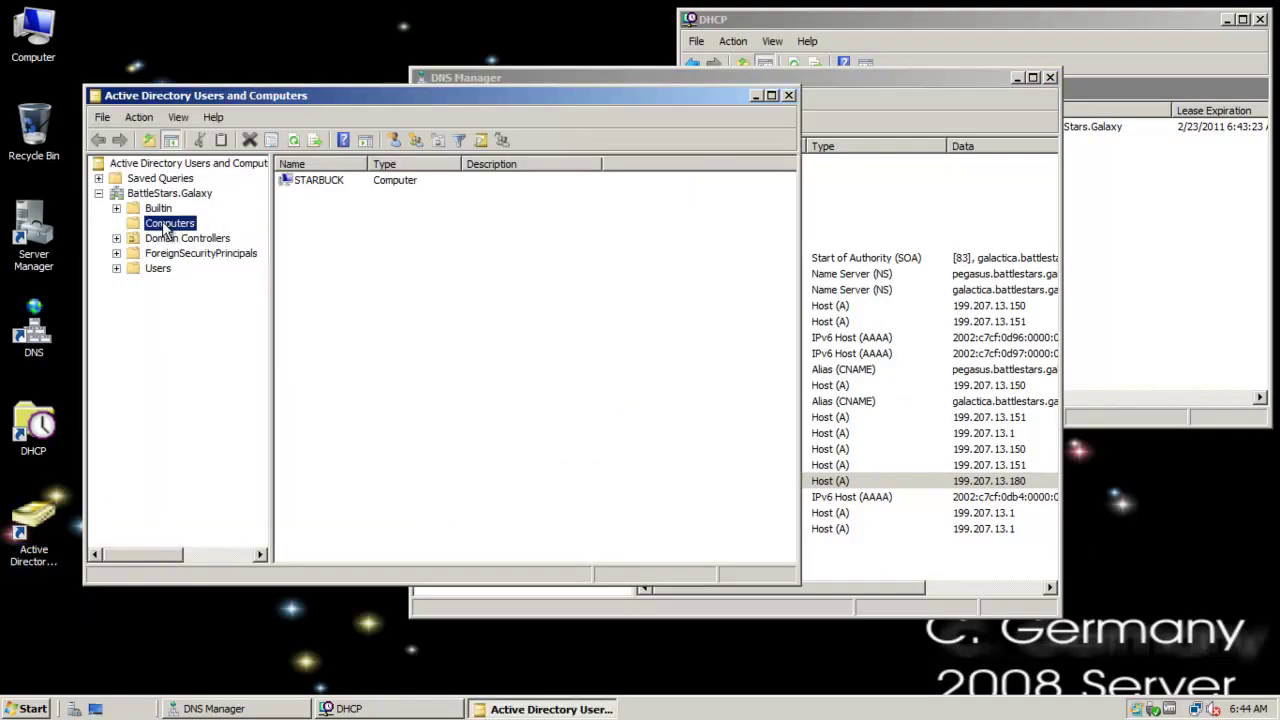
left_click(330, 181)
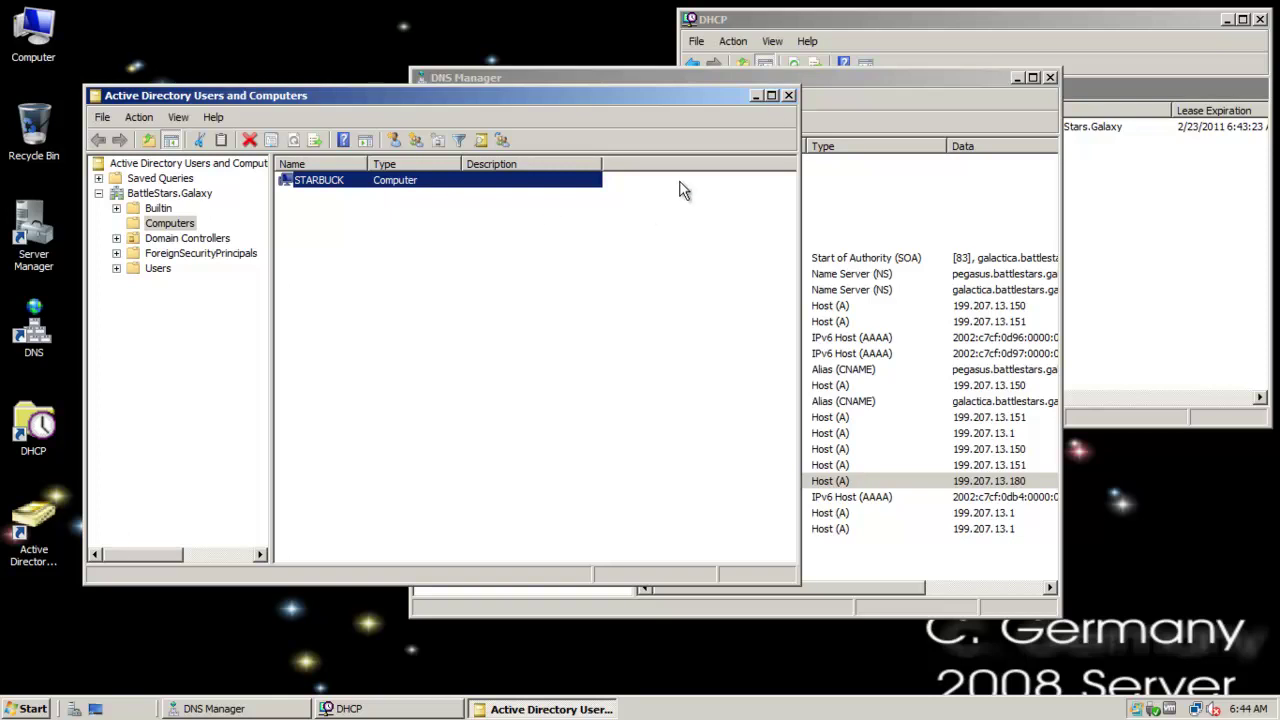
left_click(789, 95)
left_click_drag(755, 75, 371, 24)
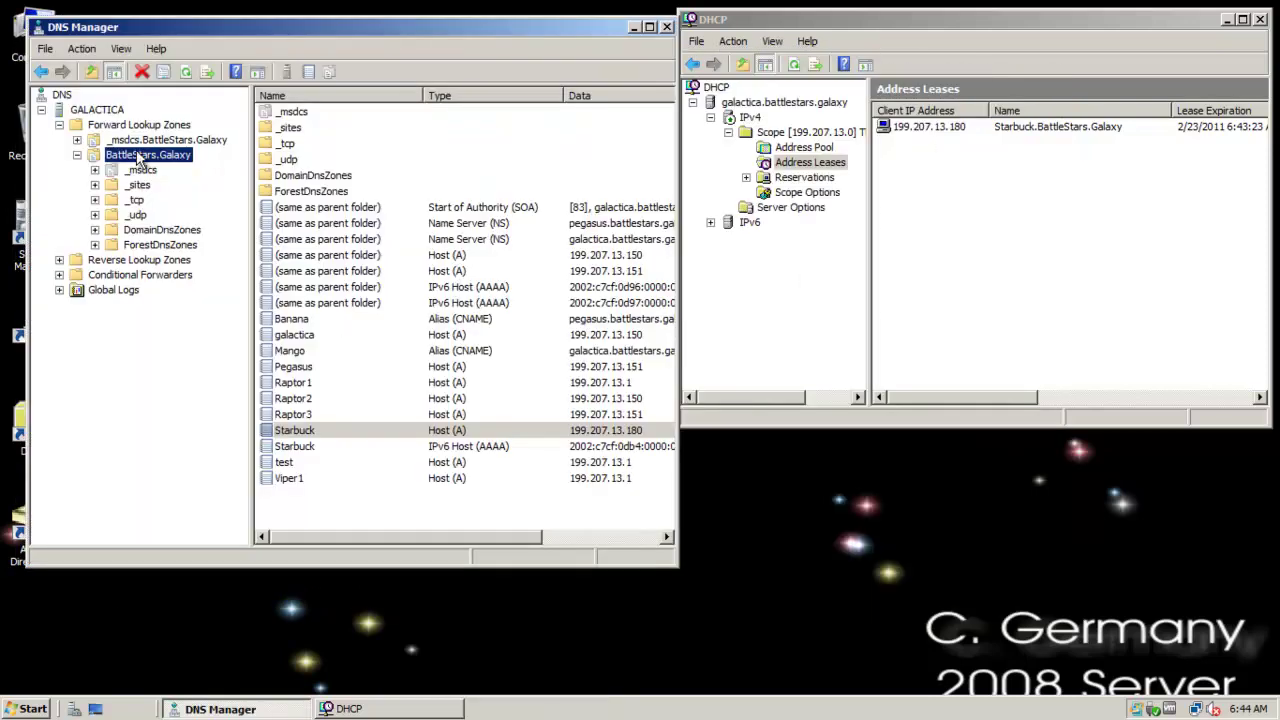
- In BattleStars.Galaxy zone properties, try None and Nonsecure and secure dynamic updates, ending on Secure only
right_click(115, 163)
left_click(150, 402)
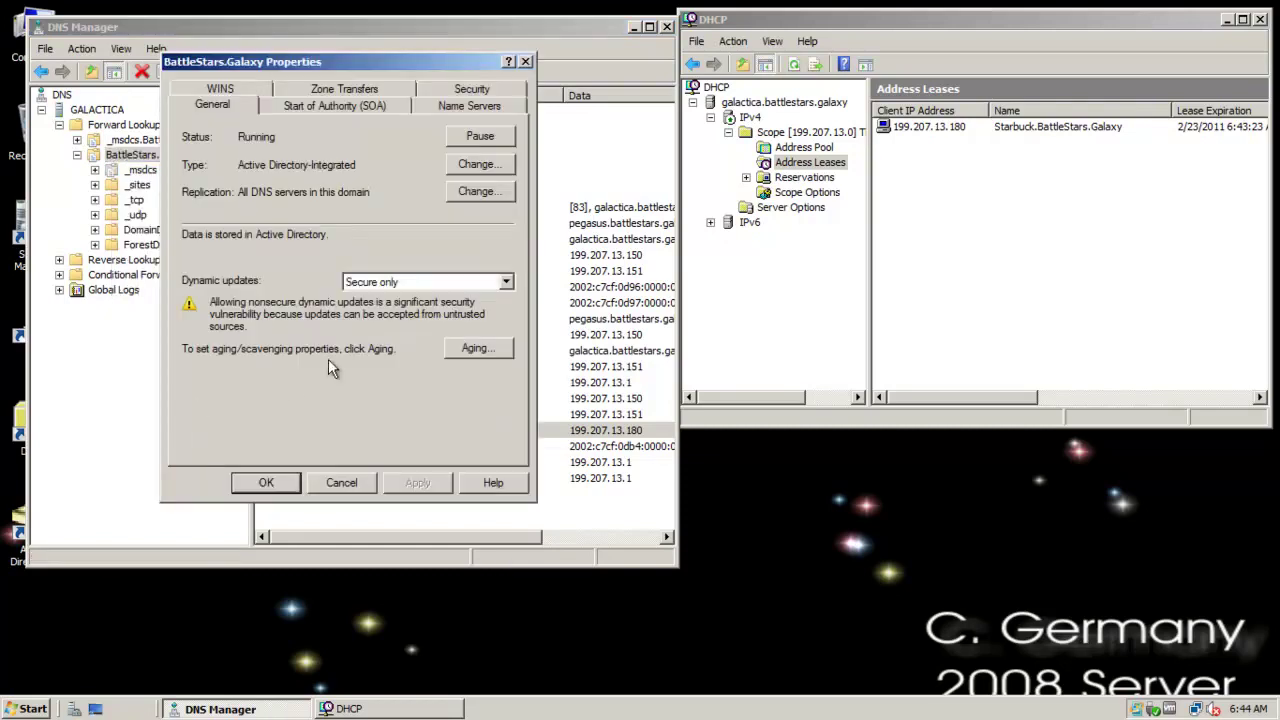
left_click(409, 283)
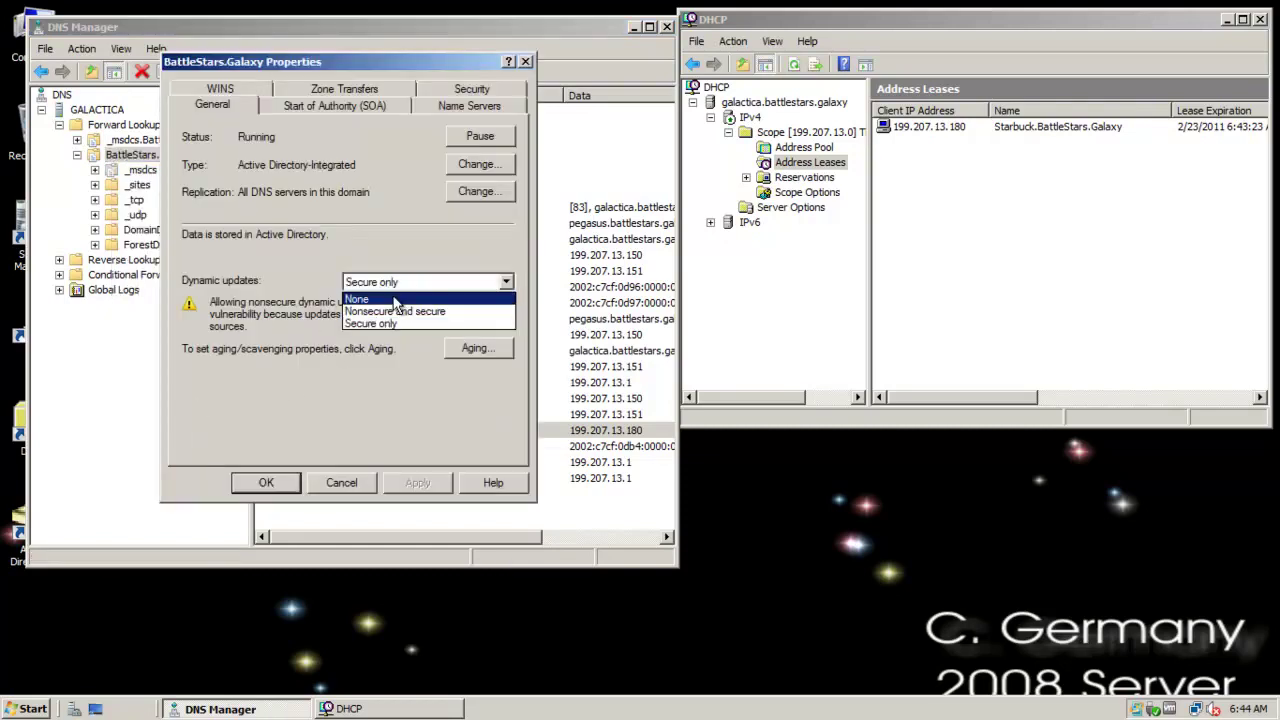
left_click(398, 294)
left_click(418, 285)
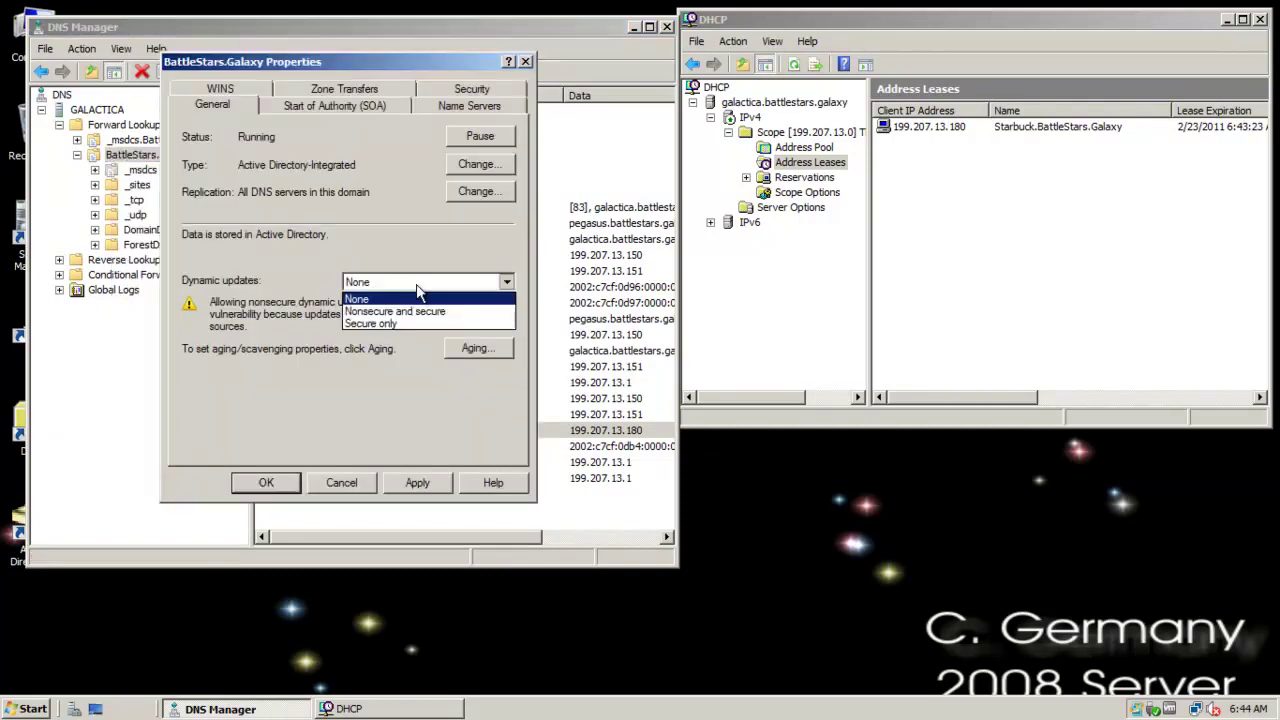
left_click(408, 312)
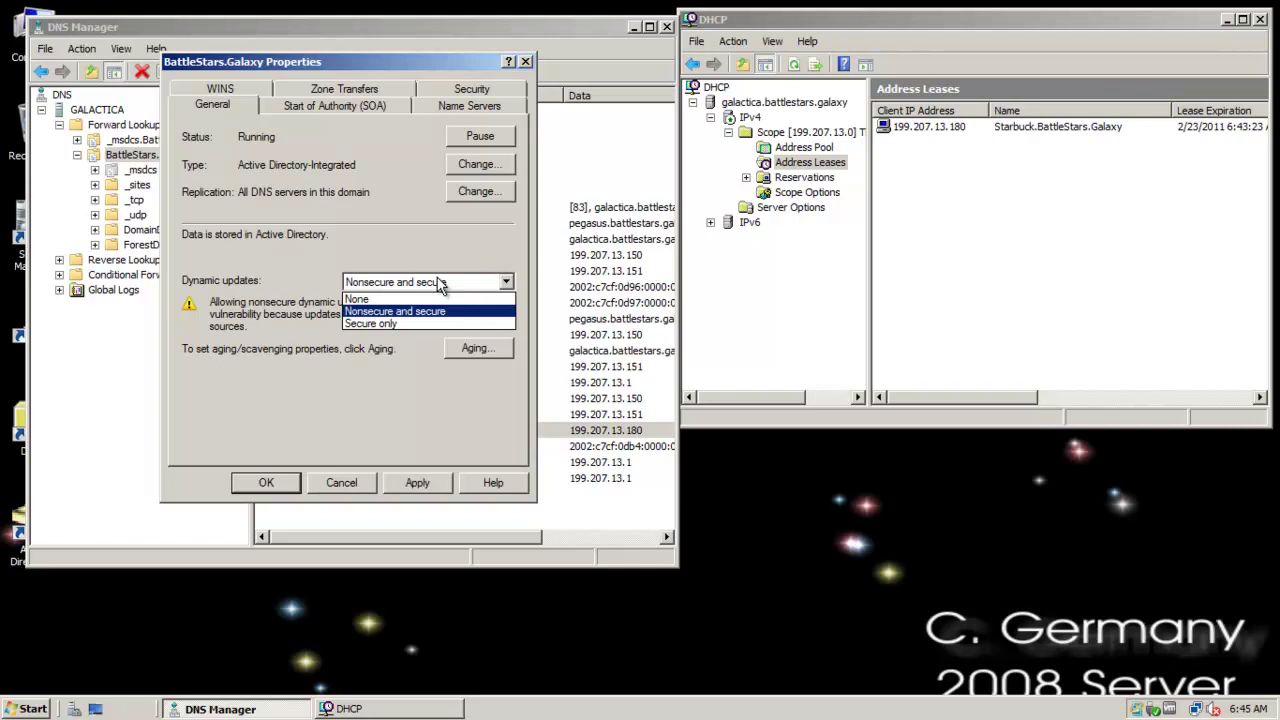
left_click(414, 322)
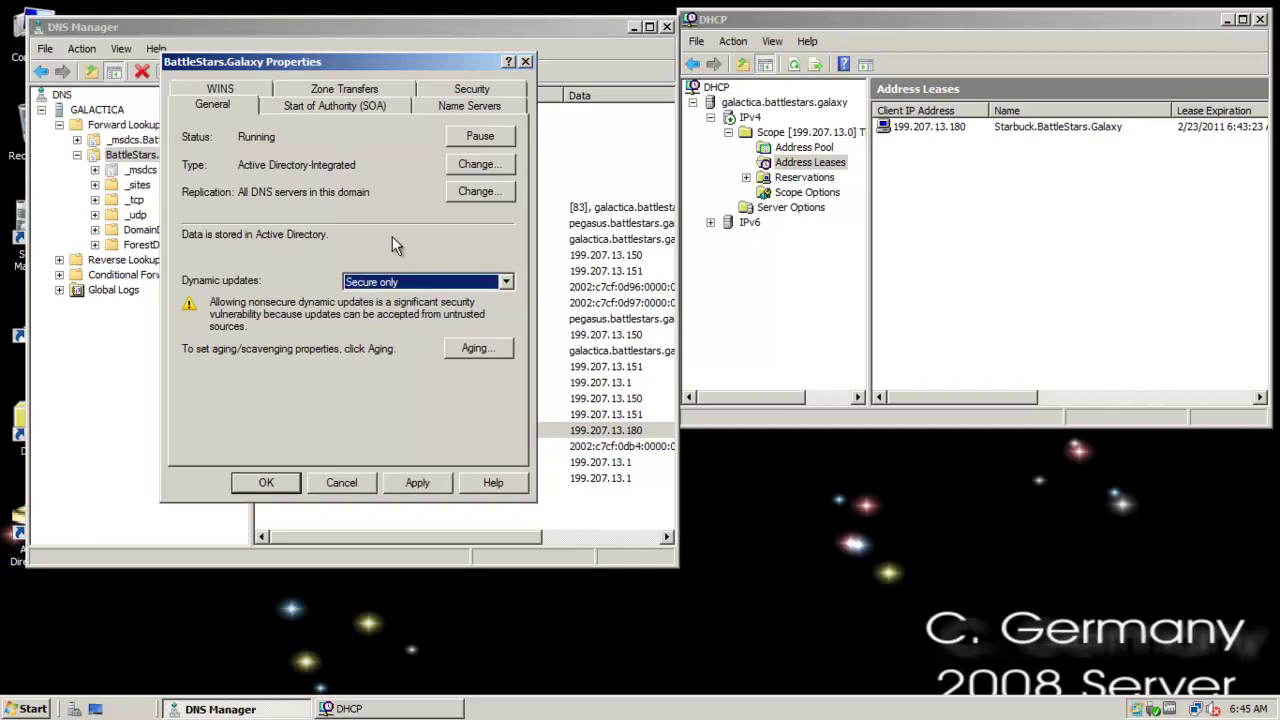
left_click_drag(302, 61, 424, 128)
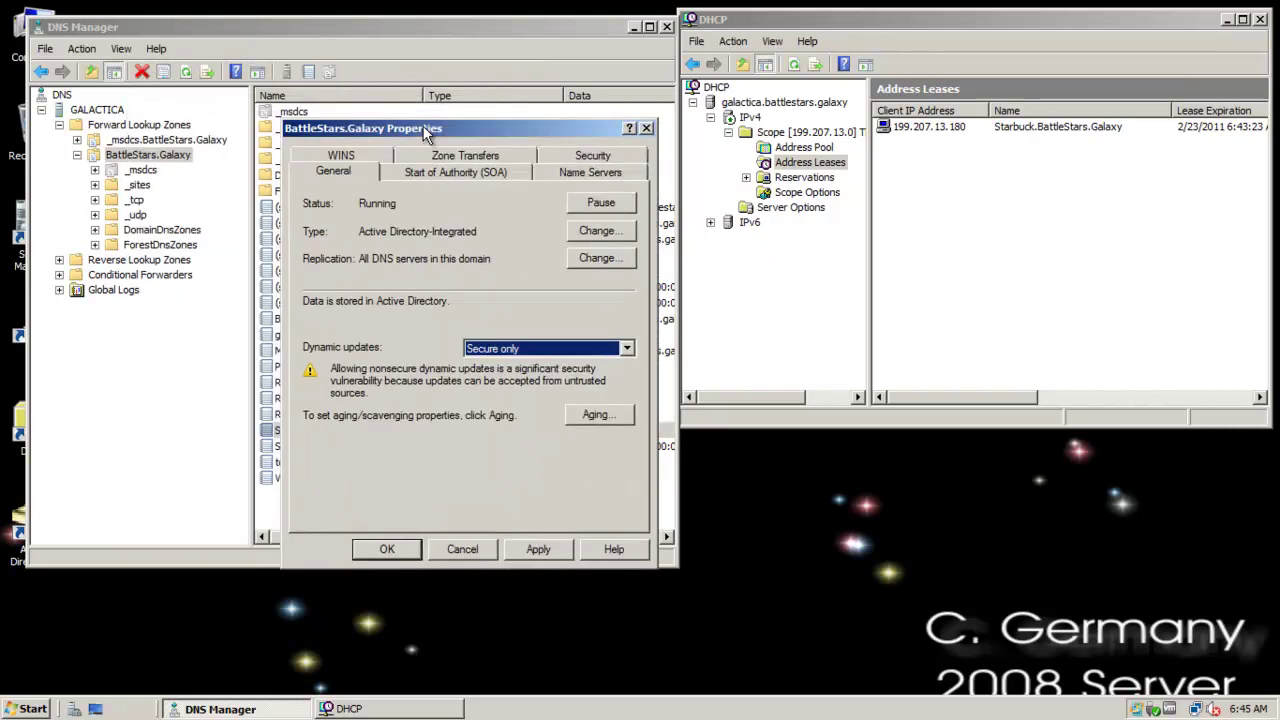